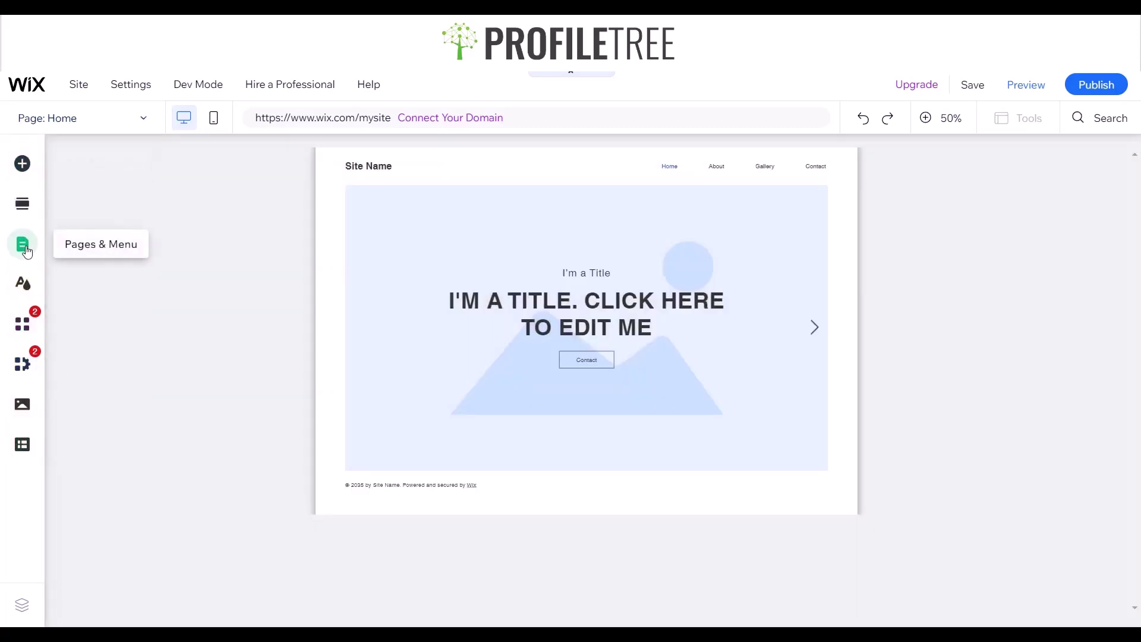
Step: Add a blank page to the site menu, keeping the default name New Page
left_click(25, 248)
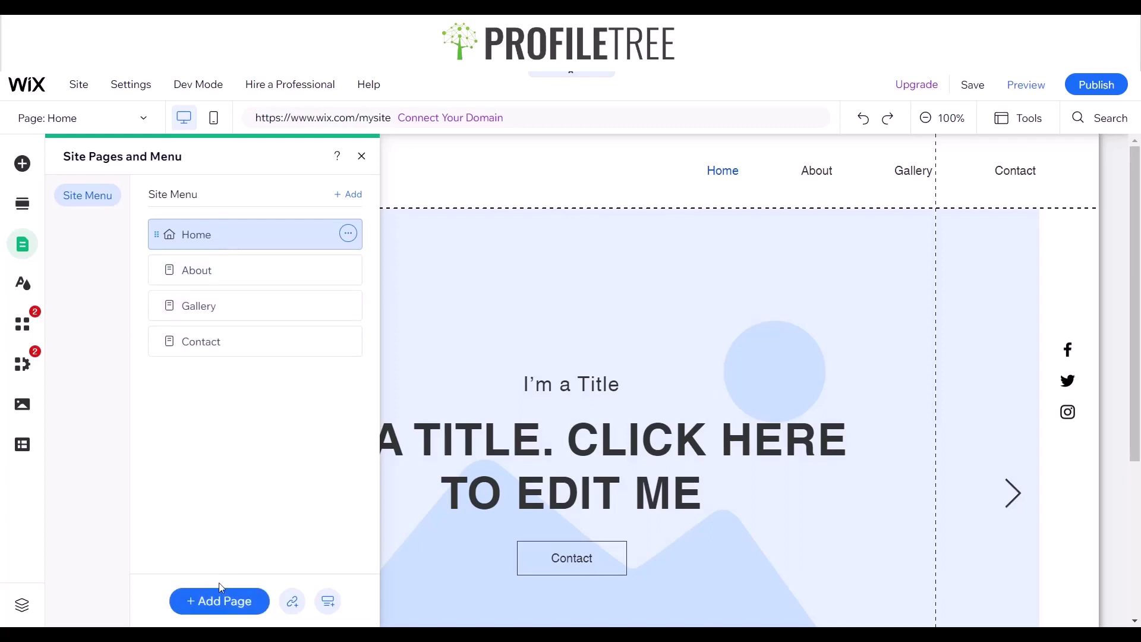
left_click(229, 600)
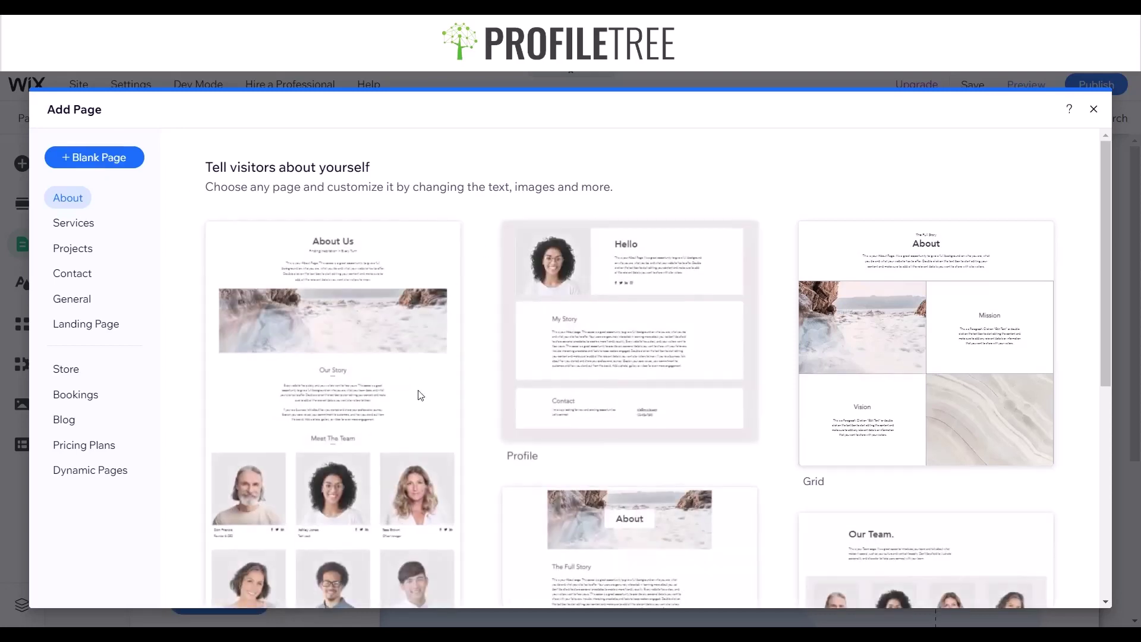
key("Escape")
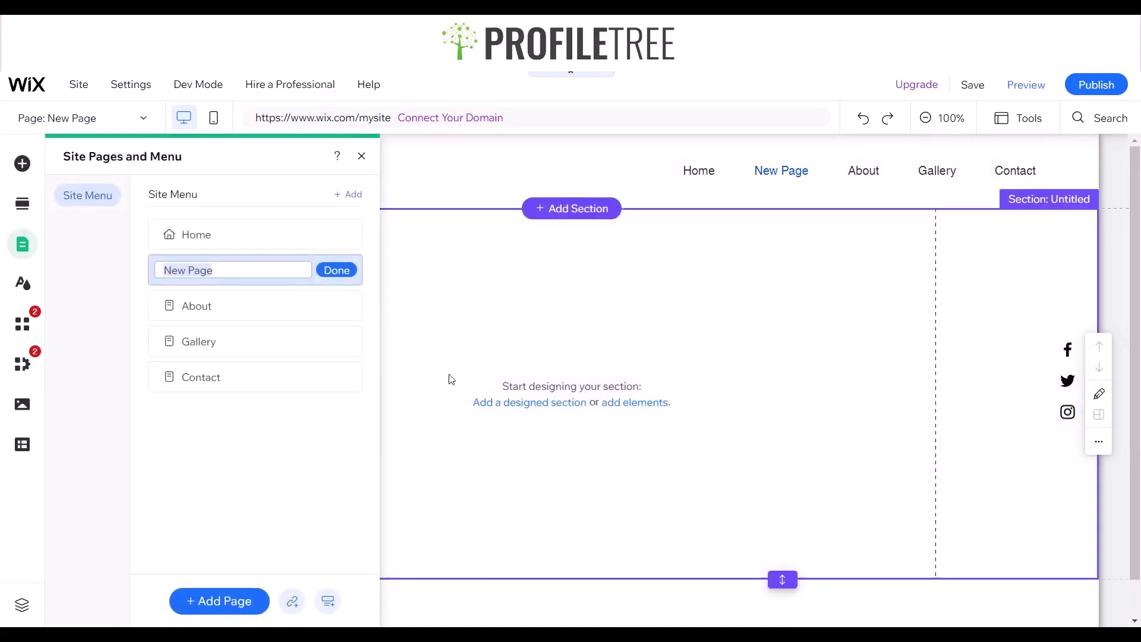
key("Return")
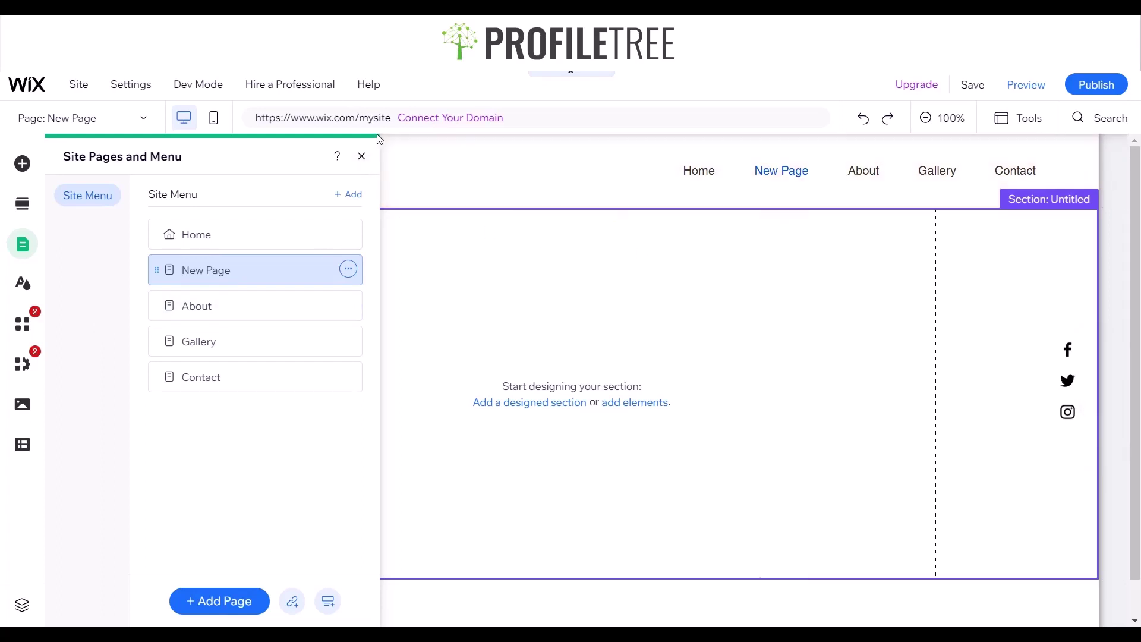
Step: Close the Pages panel and bring up the Wix App Market from the left toolbar
left_click(362, 156)
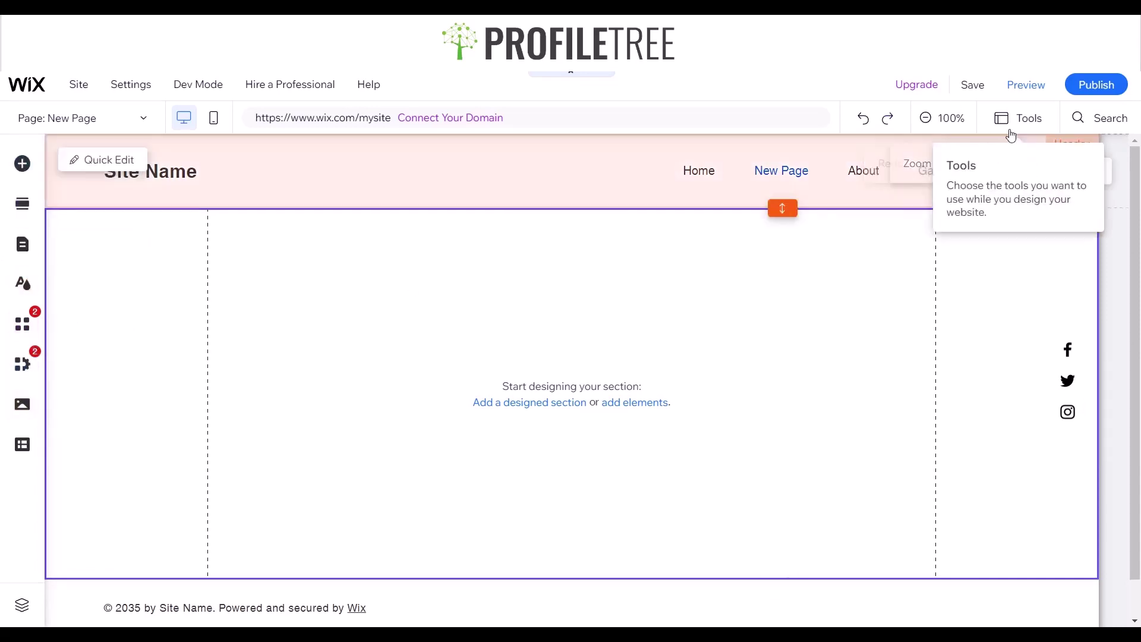
left_click(1012, 120)
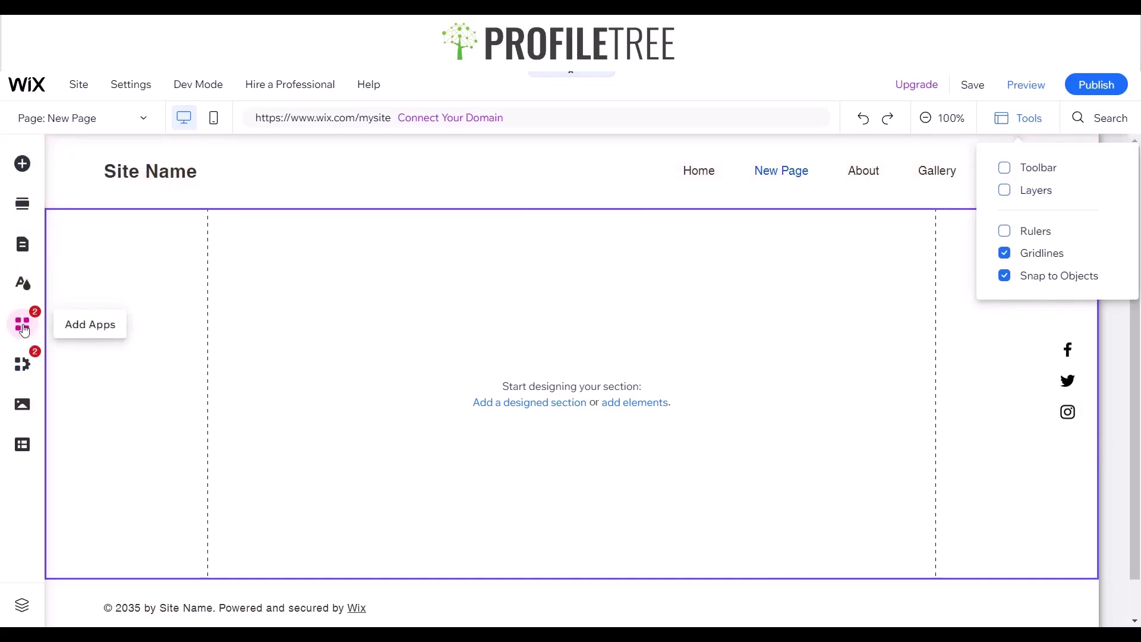
left_click(28, 323)
left_click(29, 323)
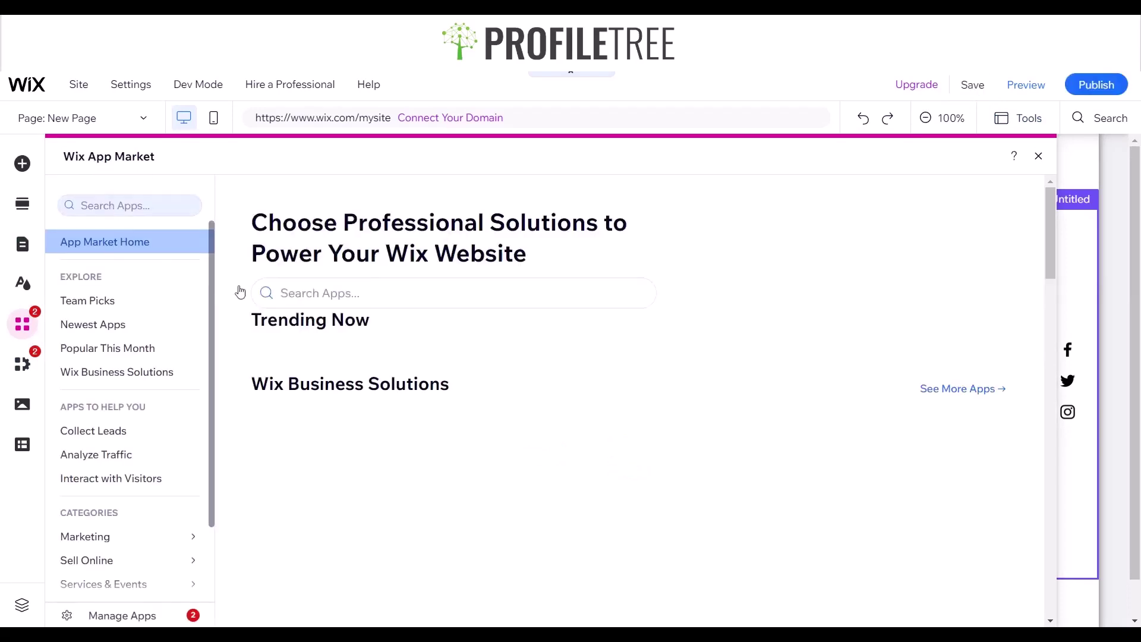
Step: Search the App Market for 'WiX Member' and choose the Wix Members Area app
left_click(156, 206)
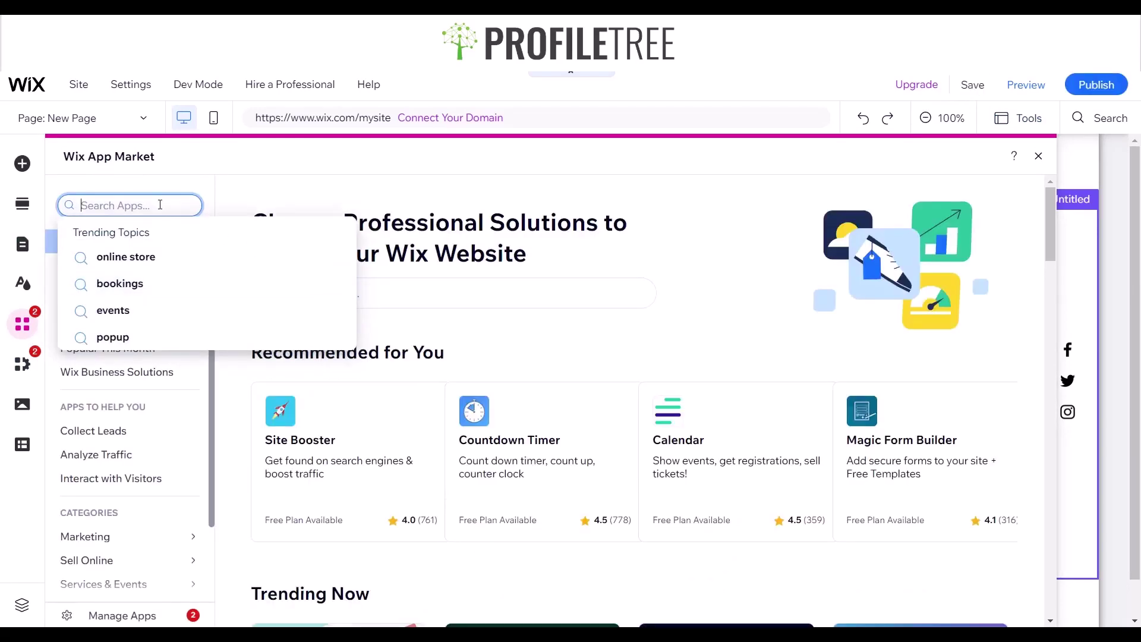
type("WiX Members")
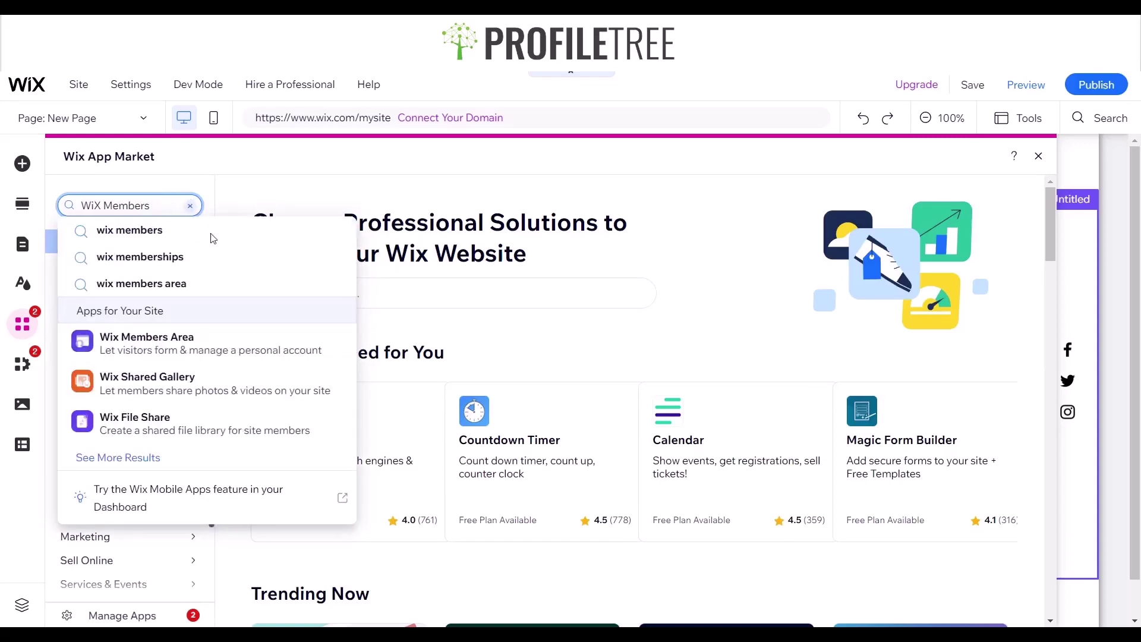
left_click(177, 344)
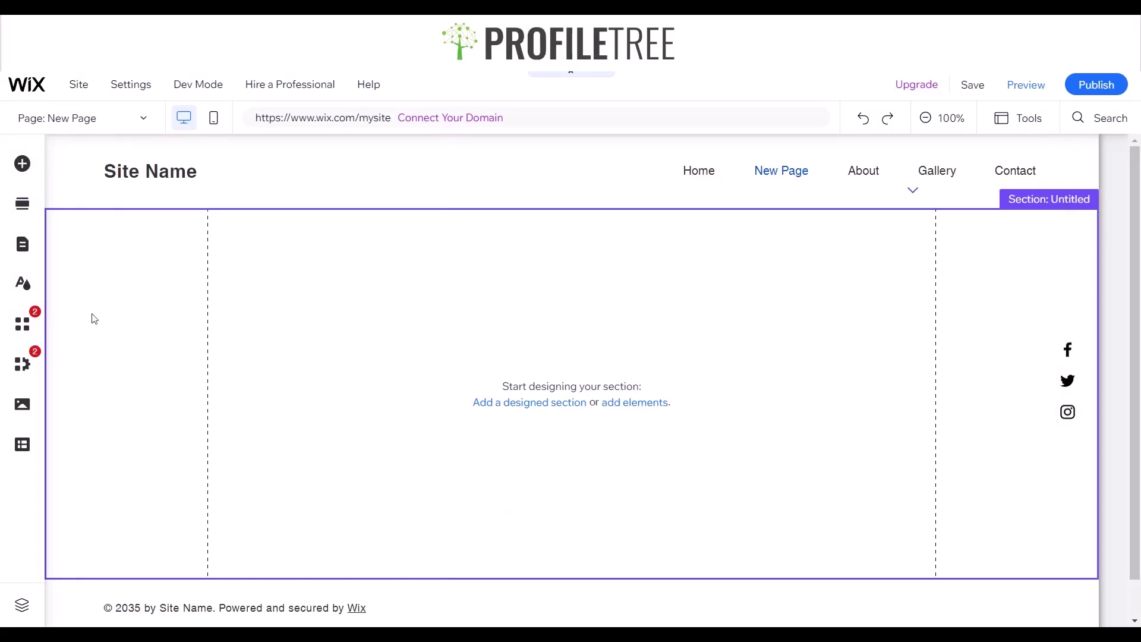
Step: On the My Account page, select the section and profile card, then the header's login bar
left_click(22, 166)
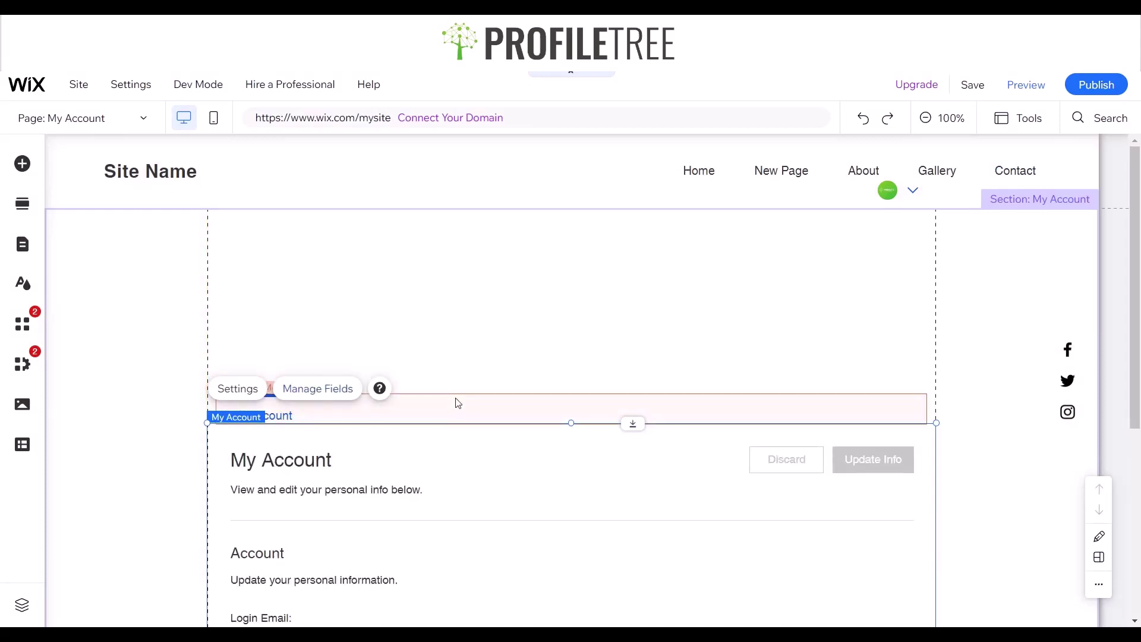
left_click(135, 395)
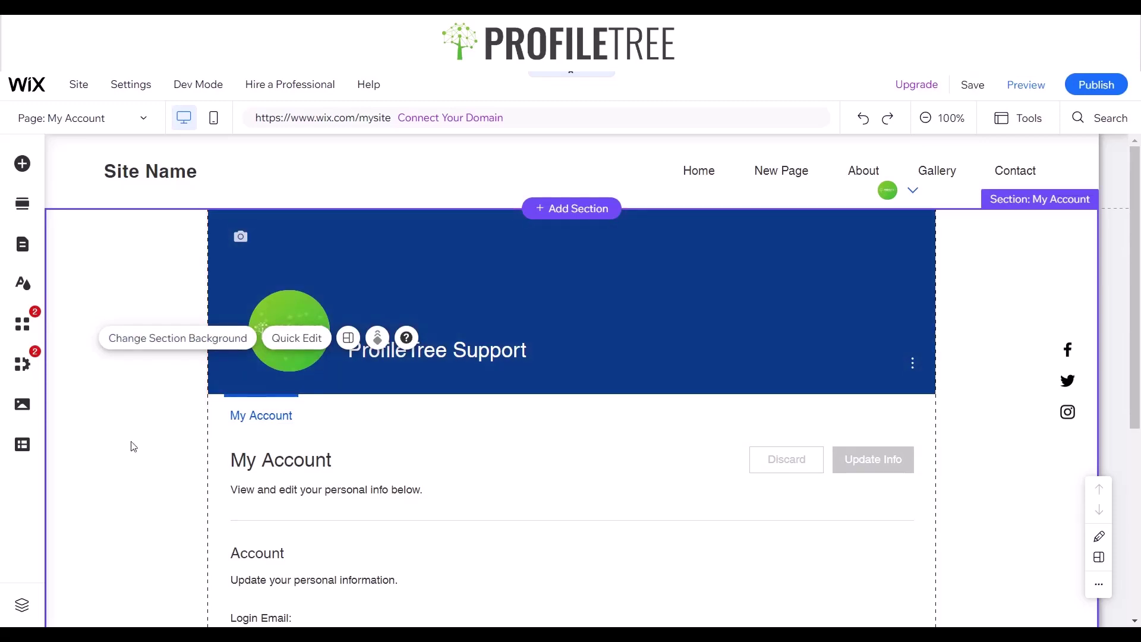
left_click(466, 262)
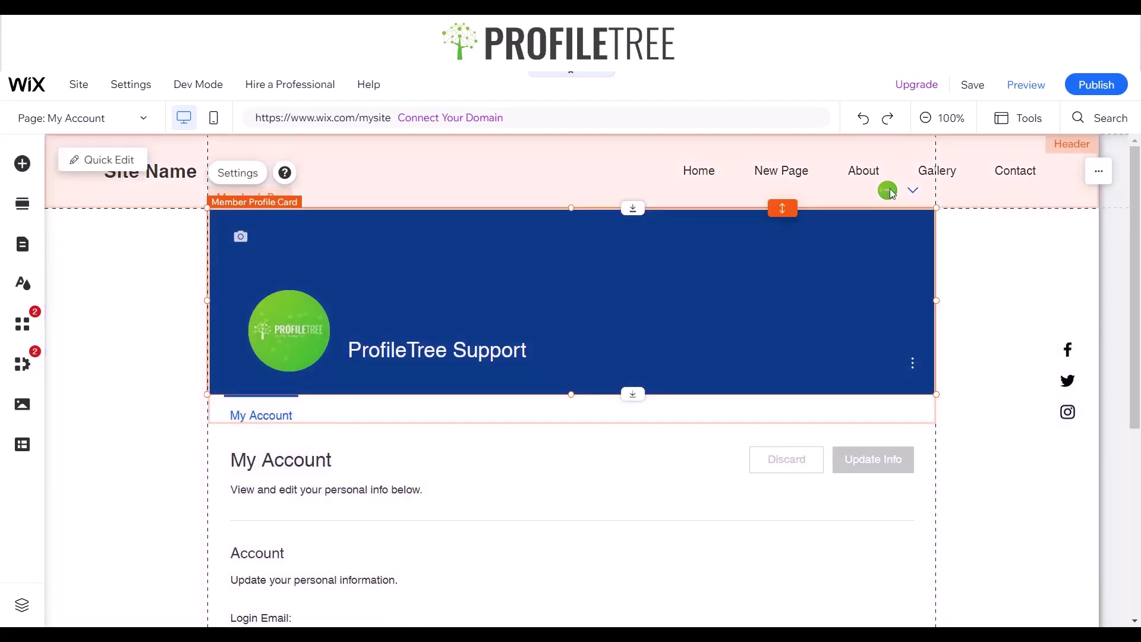
left_click(892, 194)
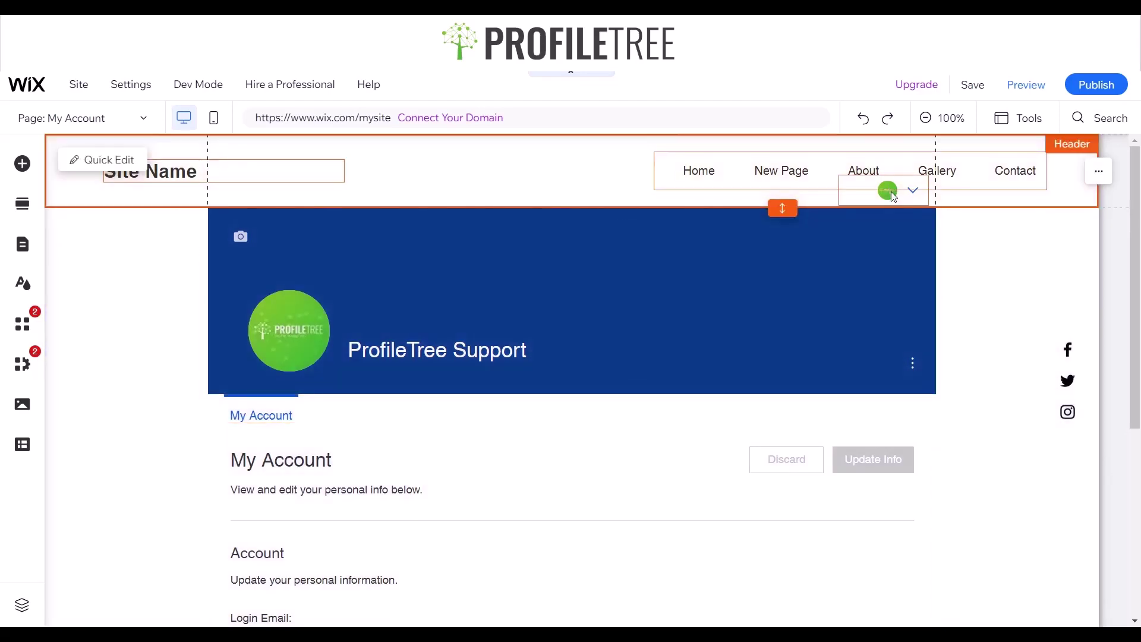
left_click(895, 196)
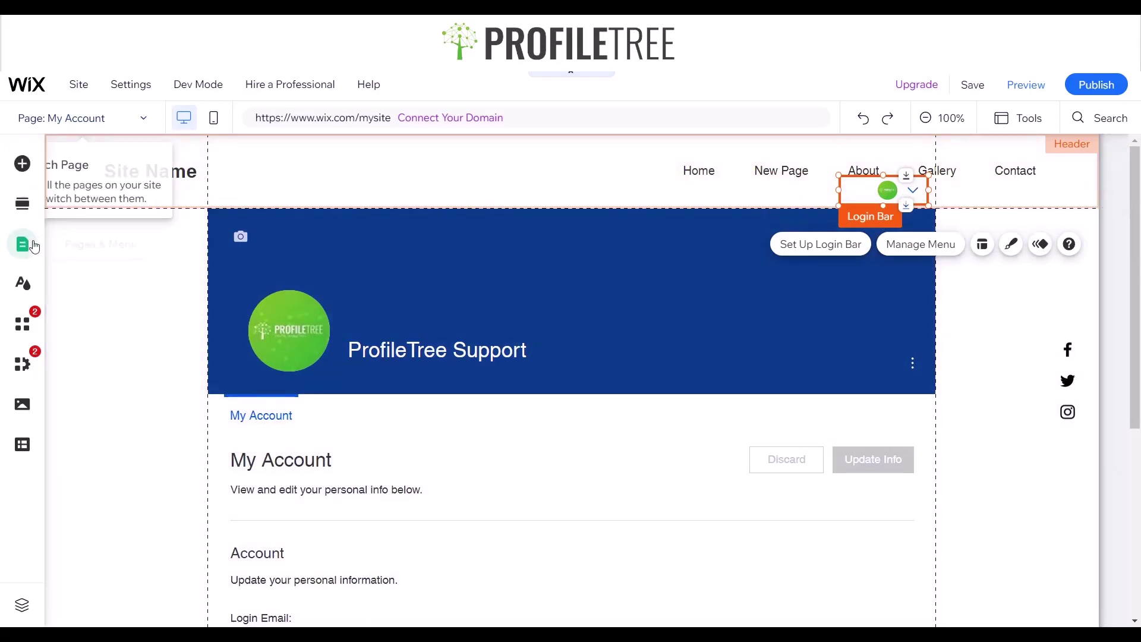
Step: Switch the editor to New Page from the Site Menu pages list
left_click(24, 244)
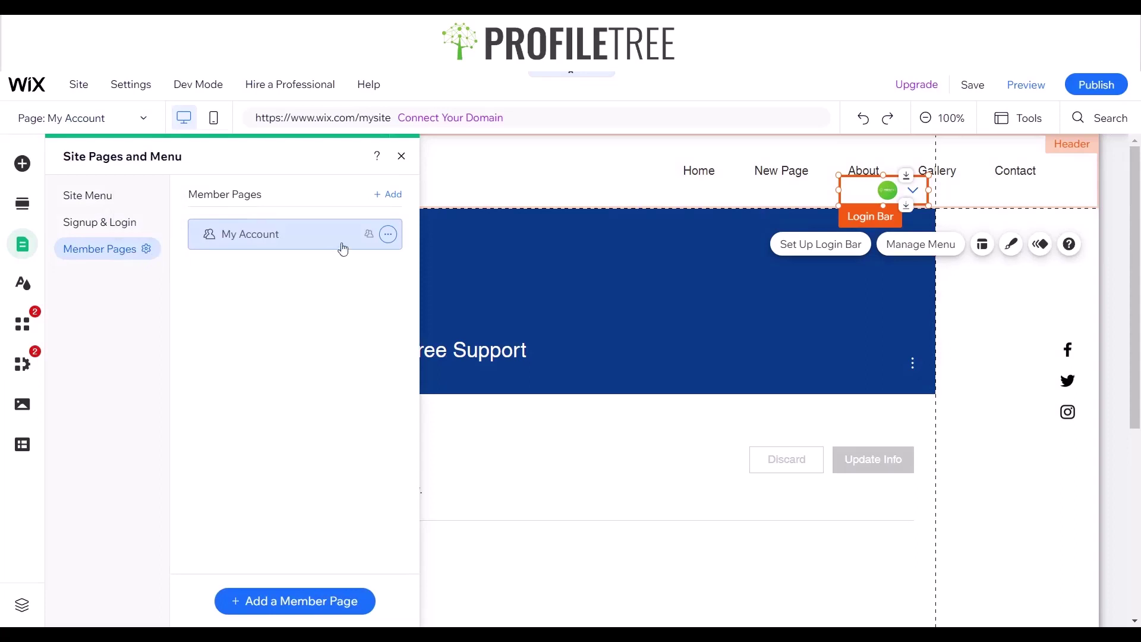
left_click(95, 196)
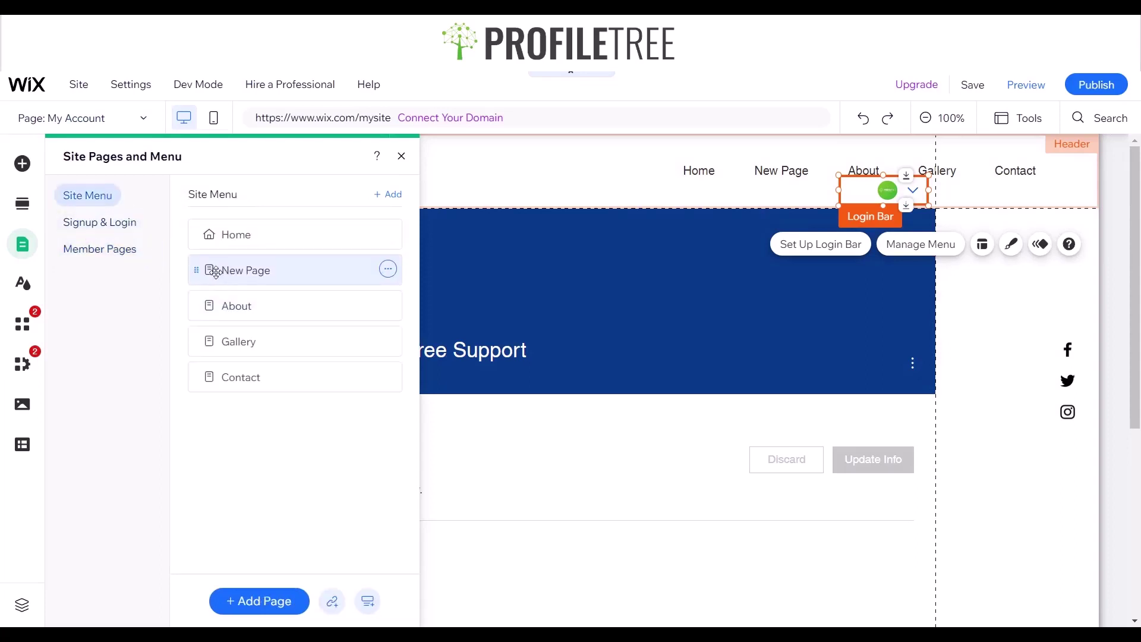
left_click(279, 269)
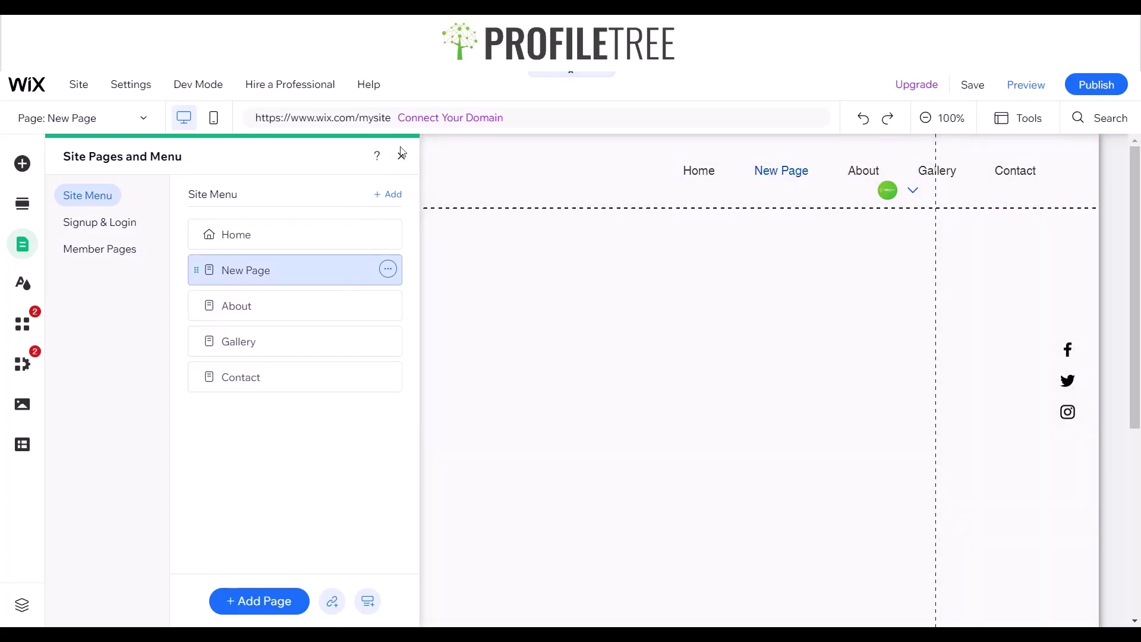
left_click(401, 157)
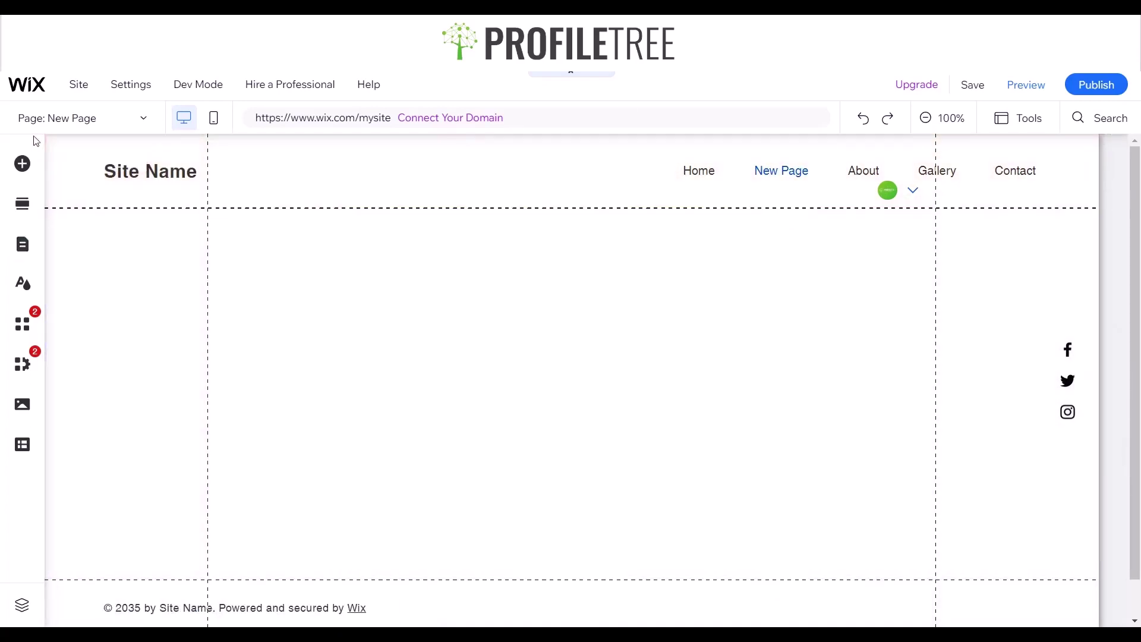
Step: Search Add Elements for 'Members' and place the Members Page widget on New Page's empty section
left_click(24, 163)
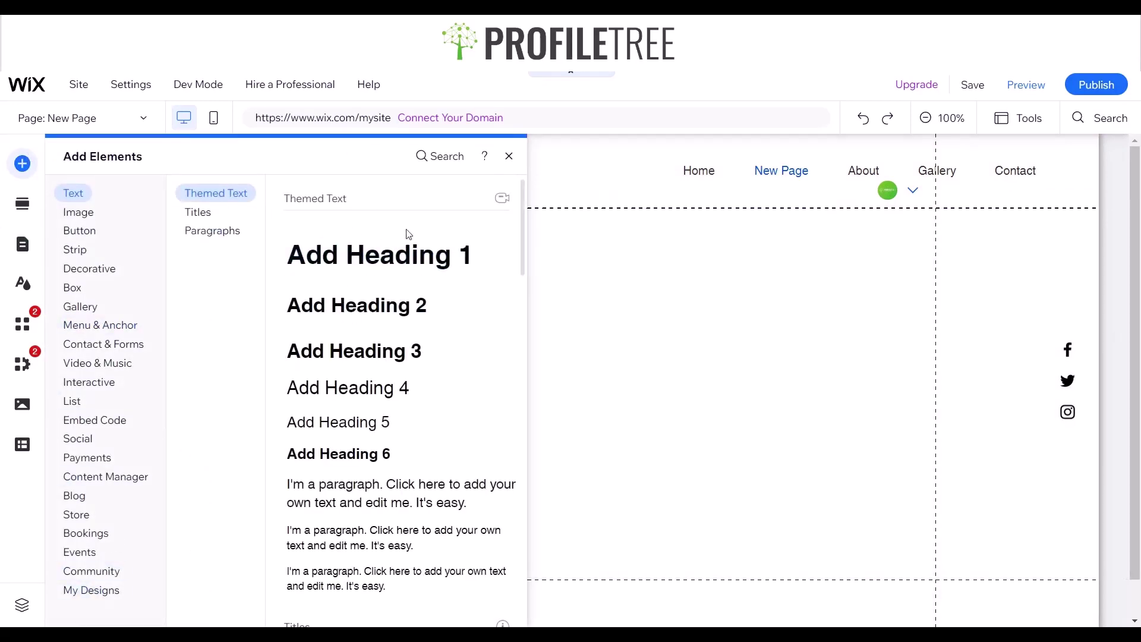
left_click(458, 159)
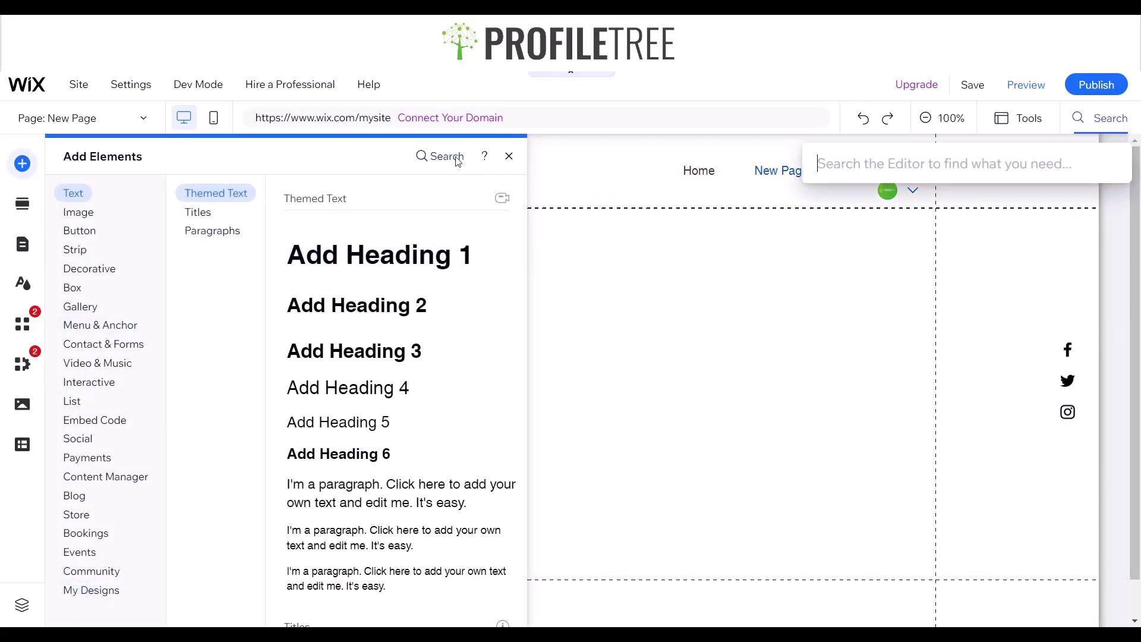
type("Members")
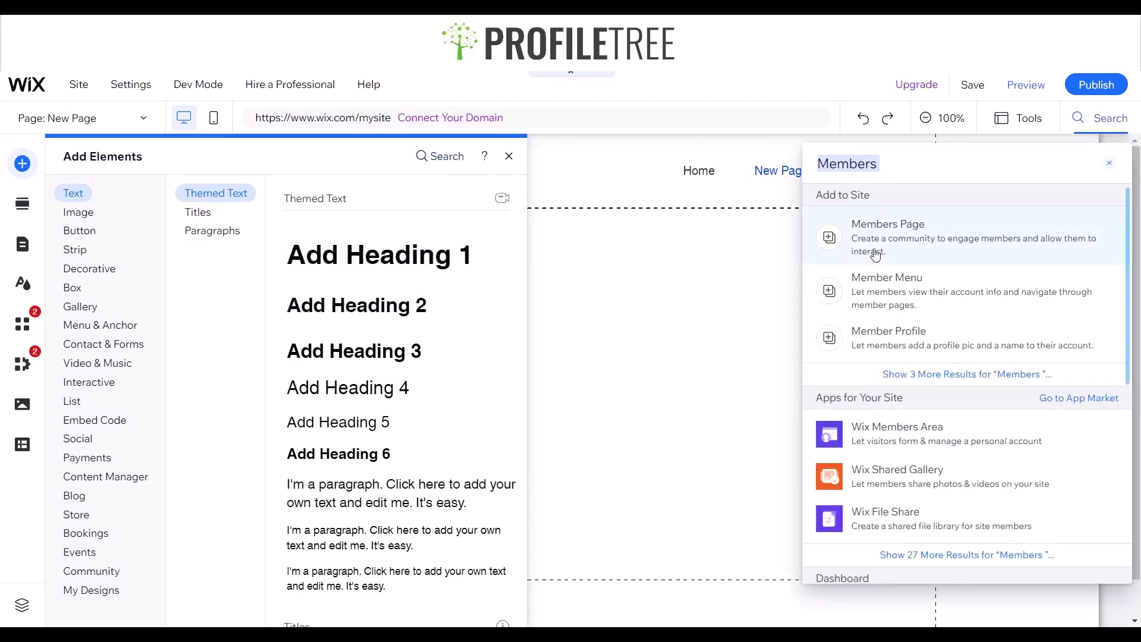
left_click(862, 248)
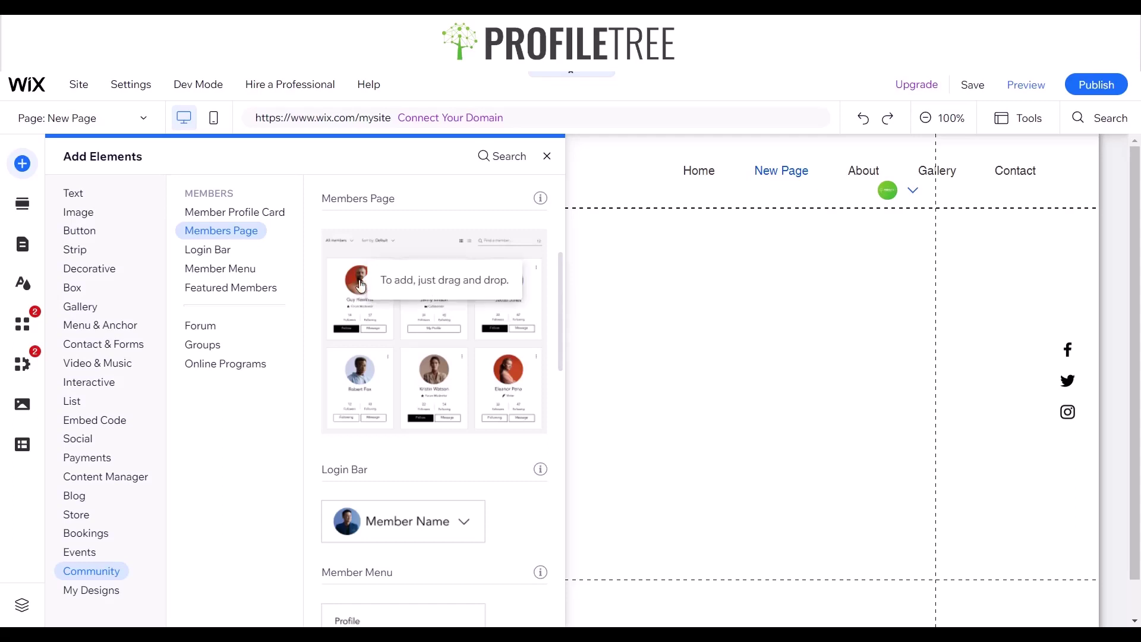
key("Escape")
left_click(398, 374)
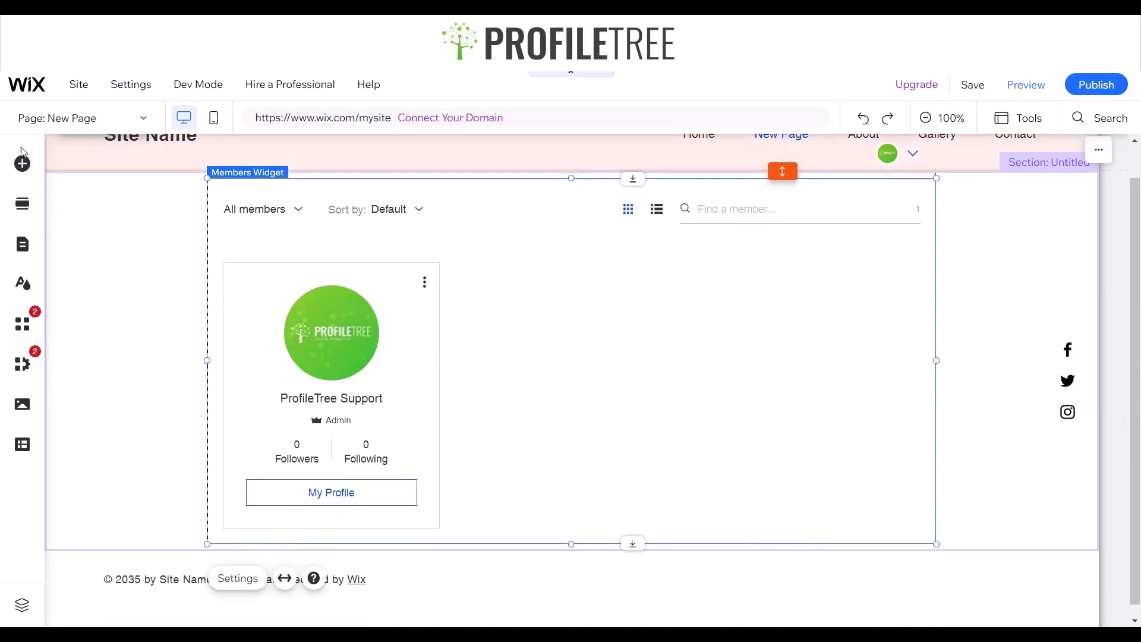
left_click(86, 122)
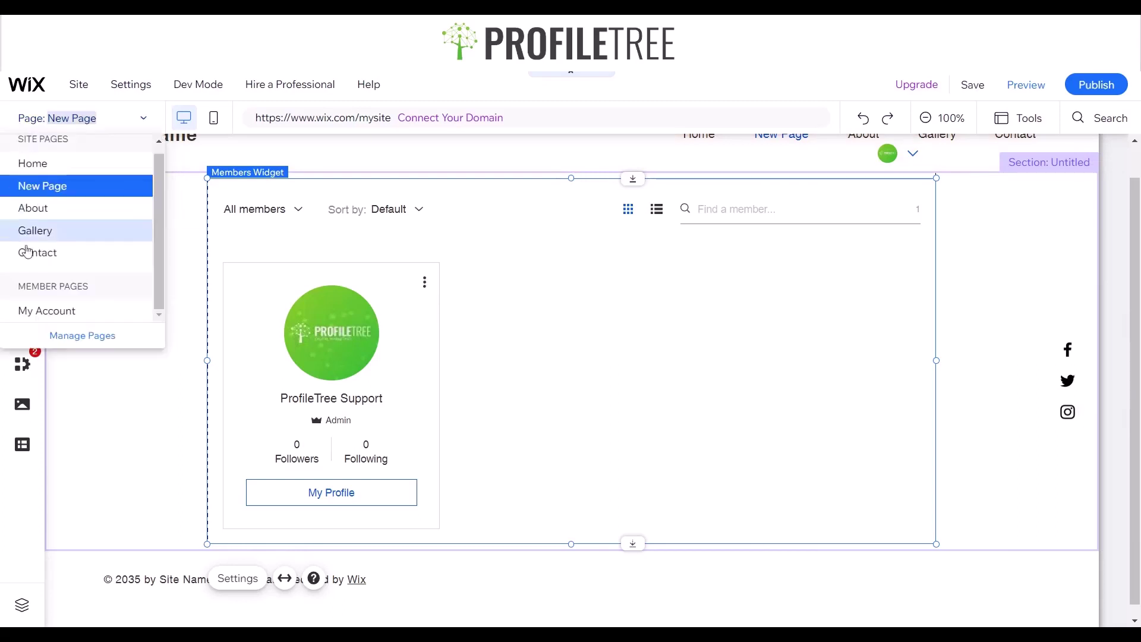
left_click(50, 309)
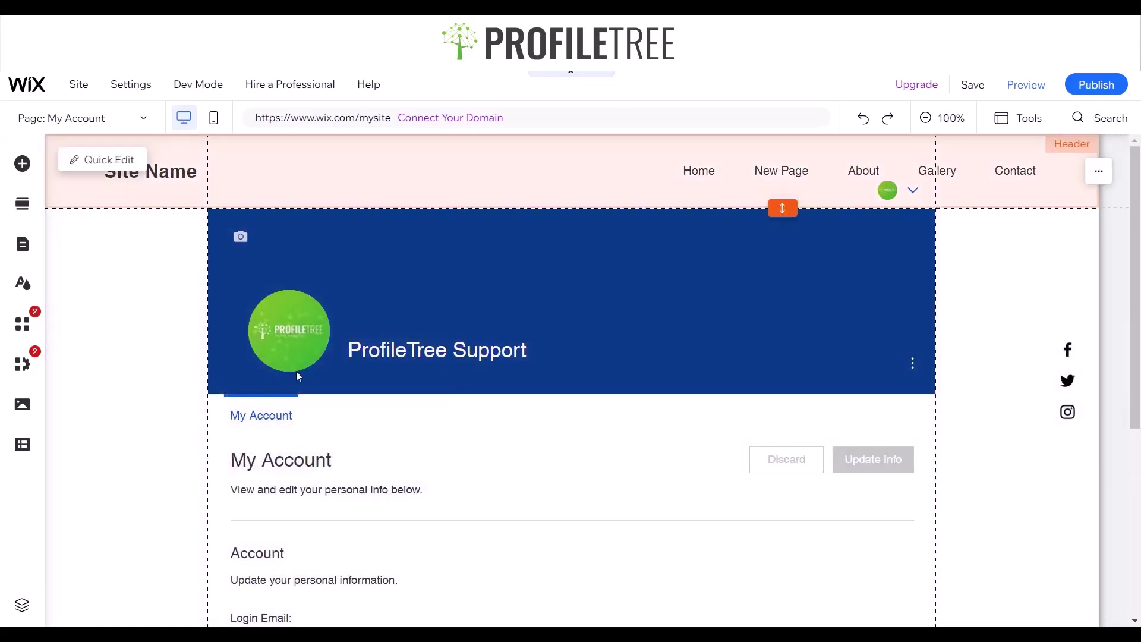
scroll(420, 375, "down", 5)
scroll(713, 369, "up", 5)
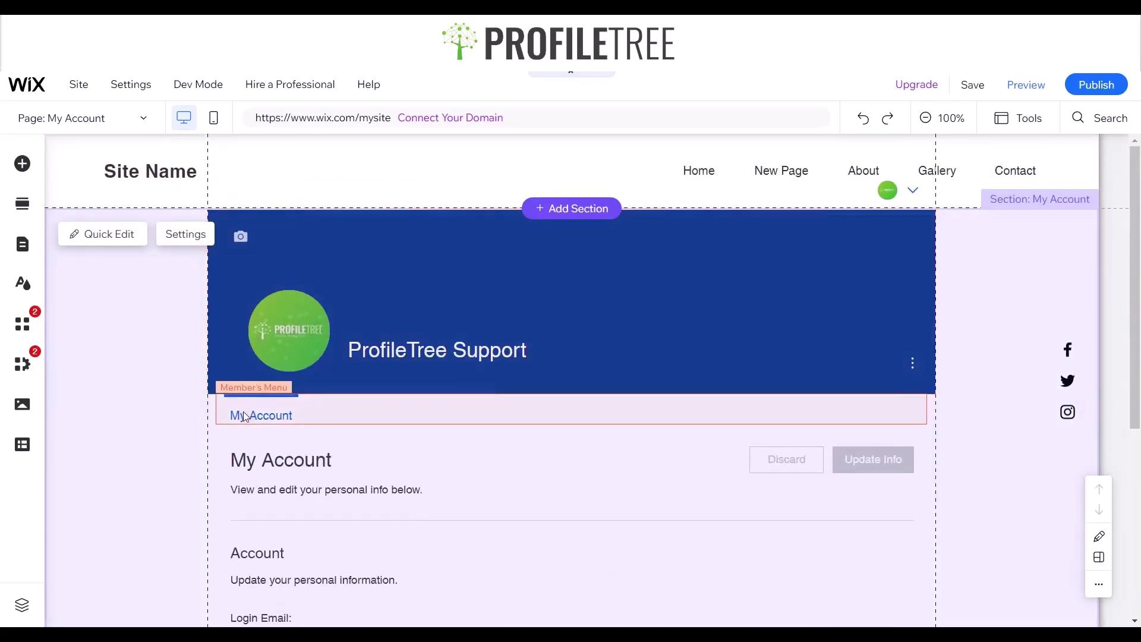
left_click(277, 419)
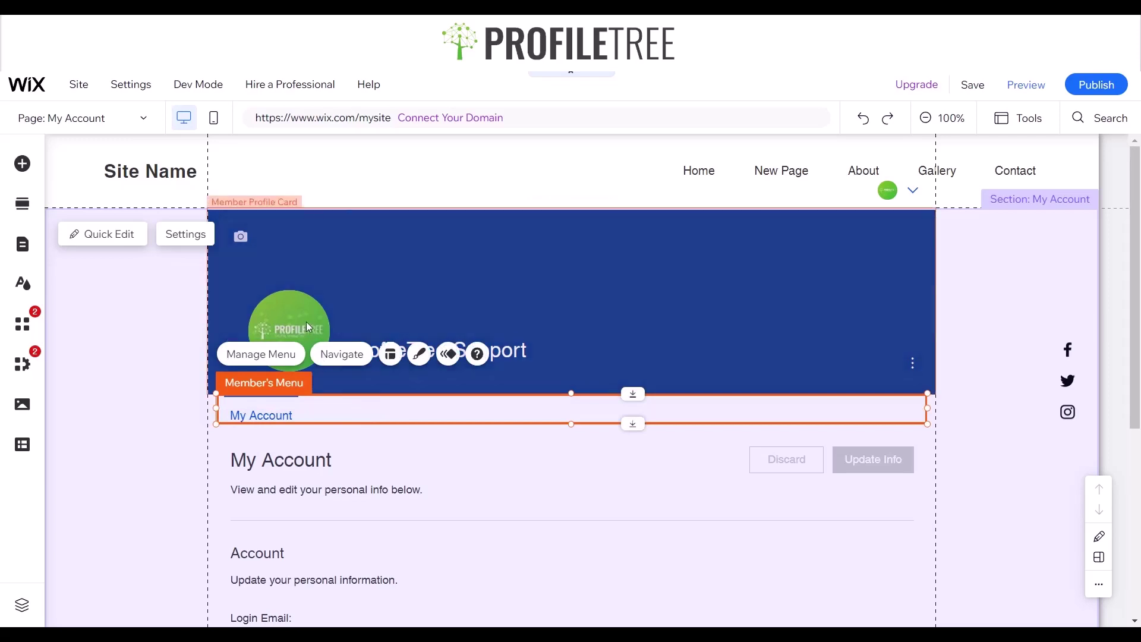
left_click(265, 285)
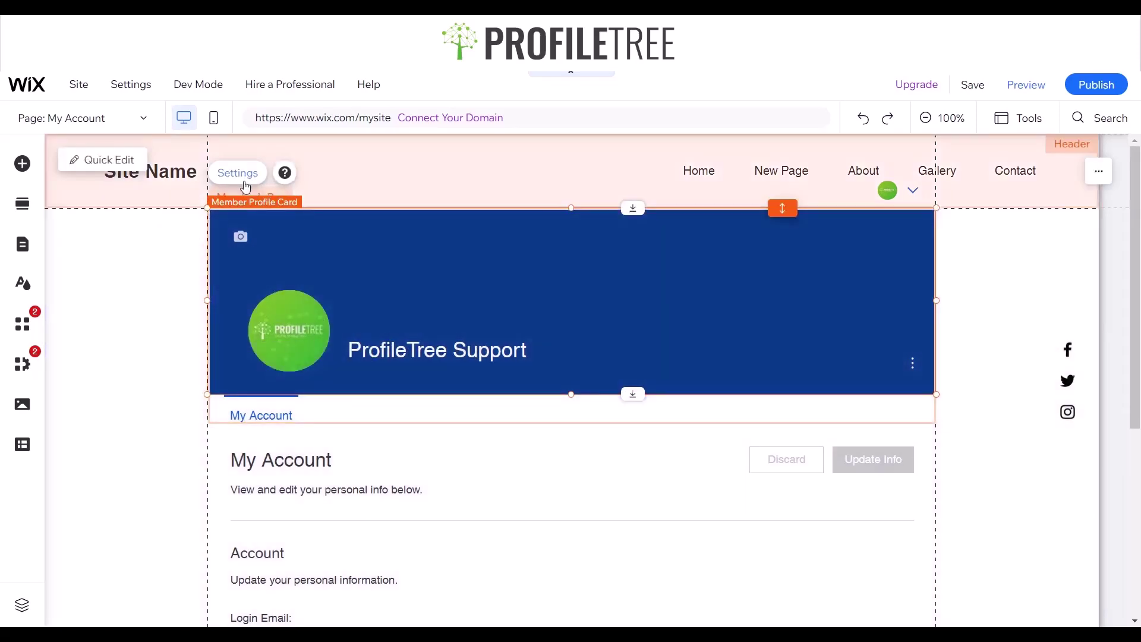
scroll(416, 333, "down", 3)
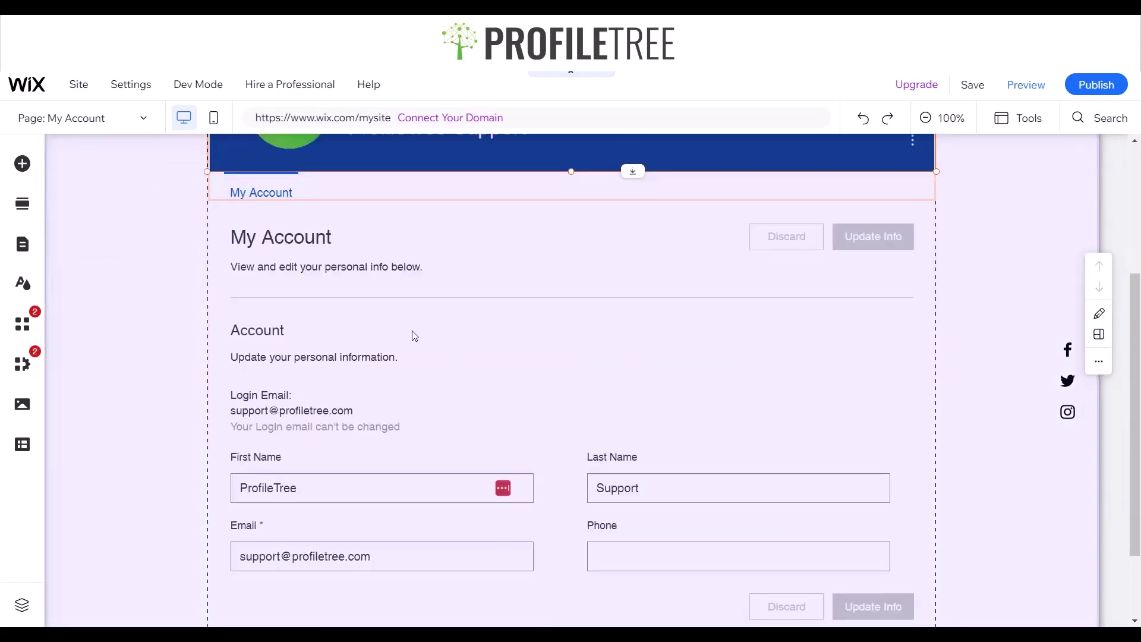
scroll(347, 423, "down", 2)
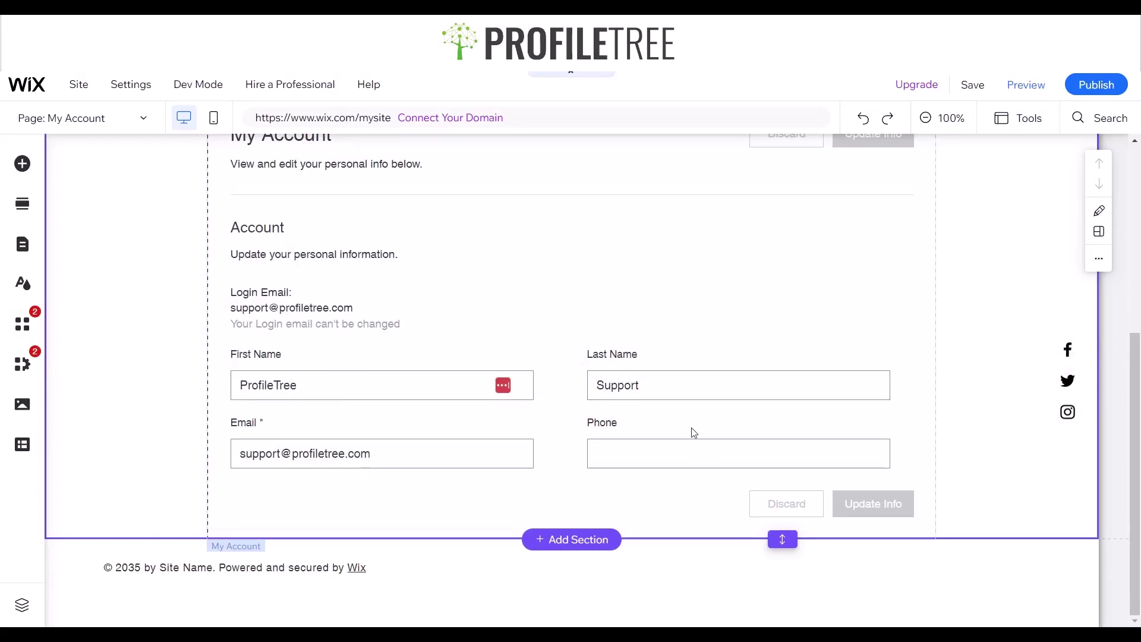
scroll(694, 433, "up", 5)
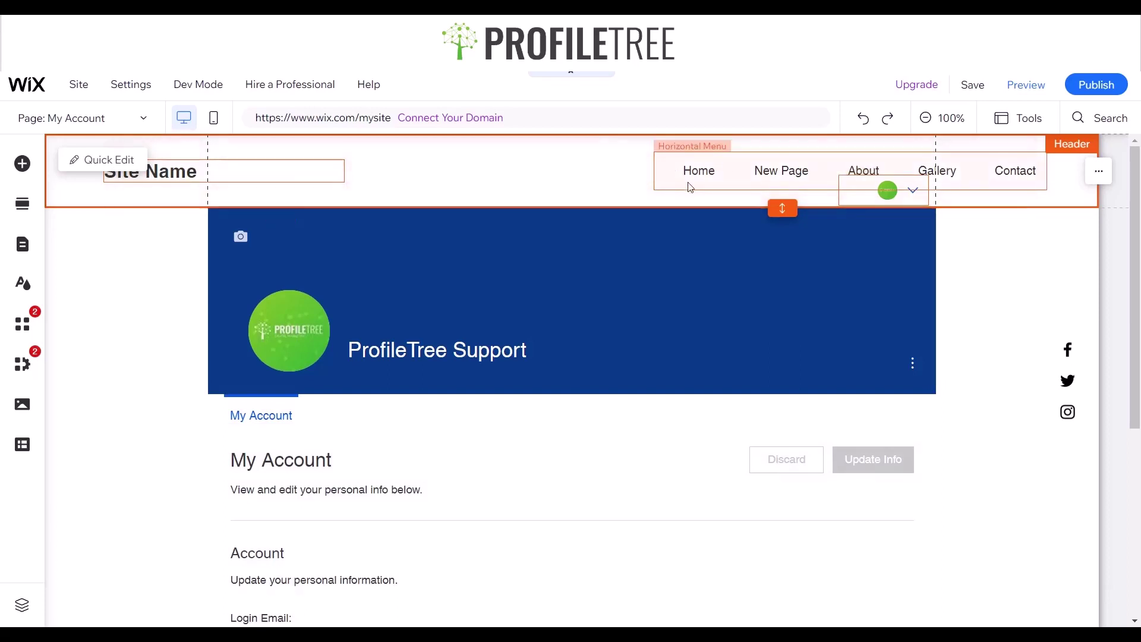
Step: Move the header's horizontal navigation menu slightly left
left_click(277, 181)
left_click(767, 169)
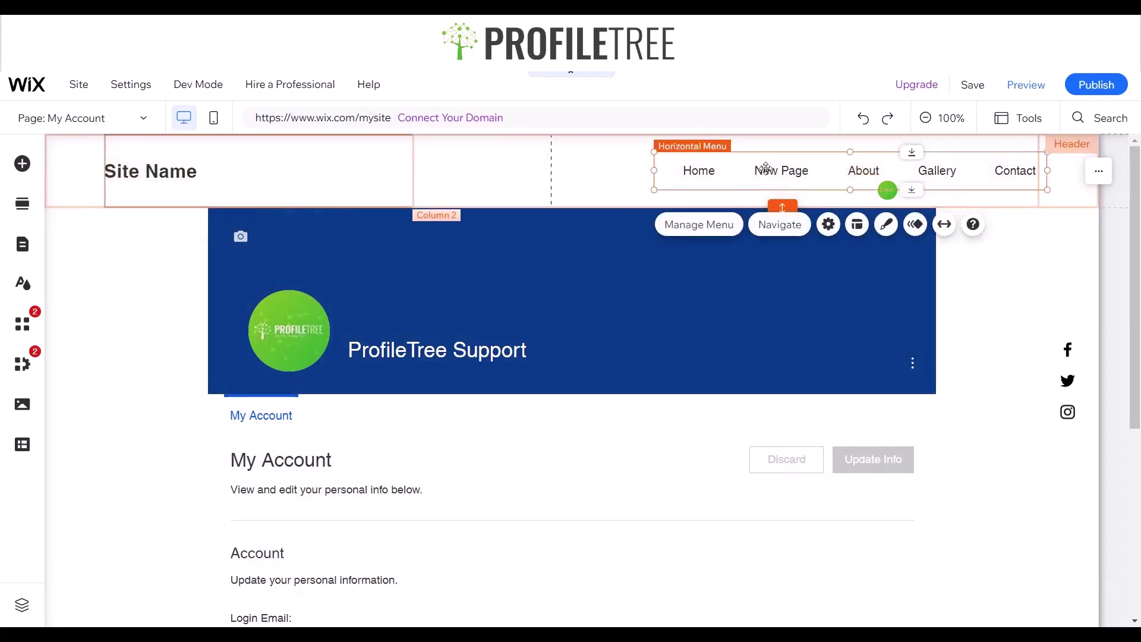
left_click_drag(767, 168, 741, 169)
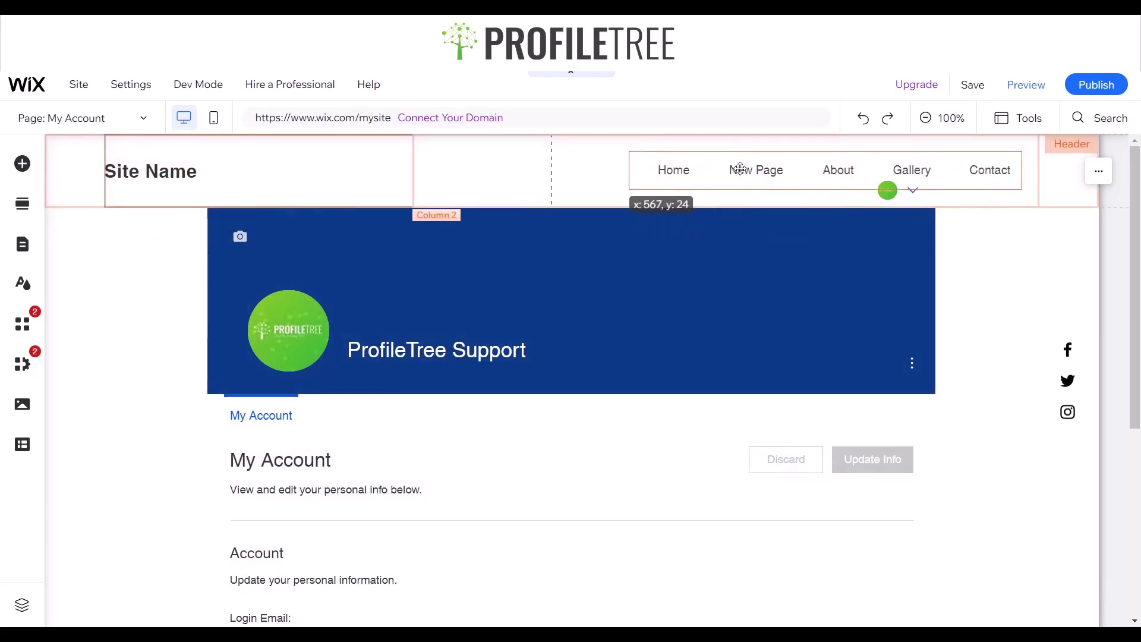
Step: Left-align Column 2's layout and shift the login bar right past Contact
left_click(586, 180)
left_click(726, 247)
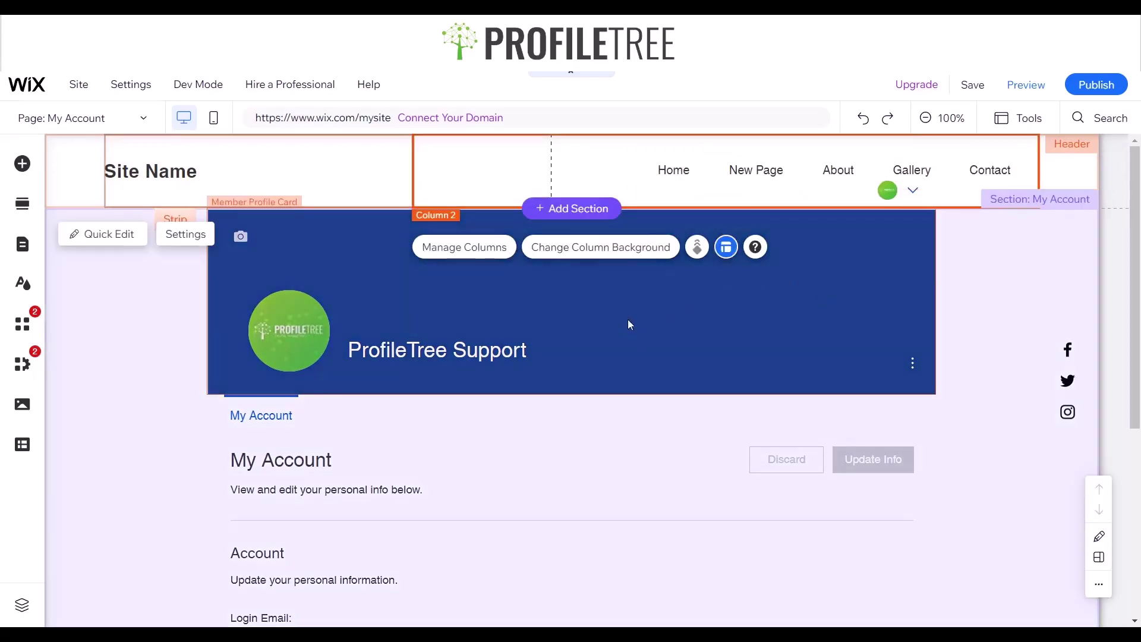
left_click(235, 271)
mouse_move(378, 208)
left_click(726, 247)
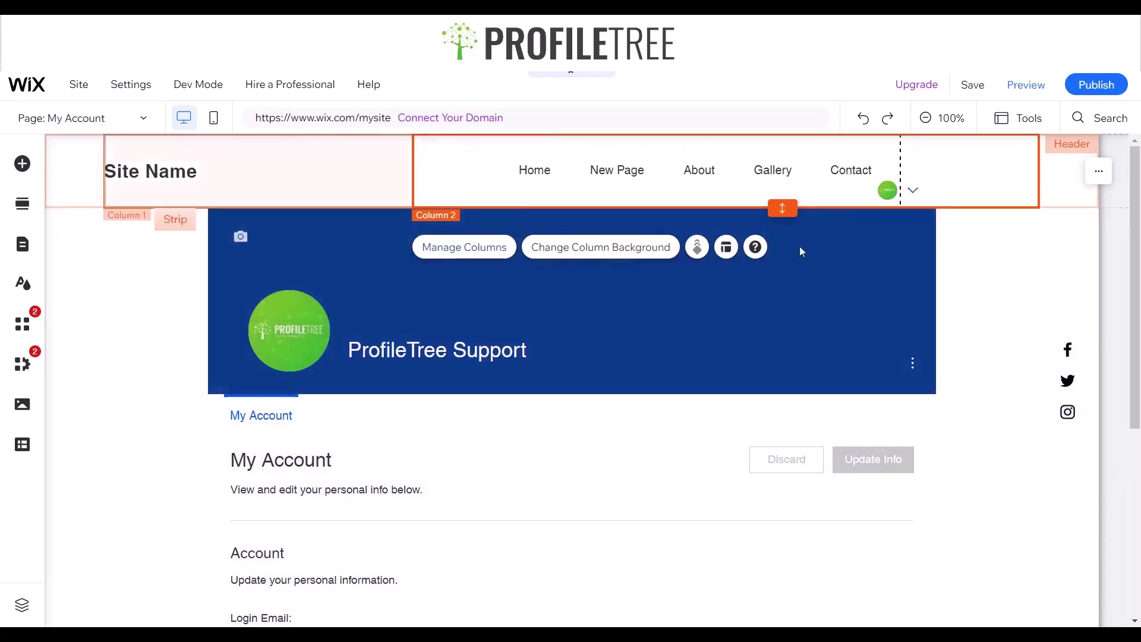
left_click(902, 201)
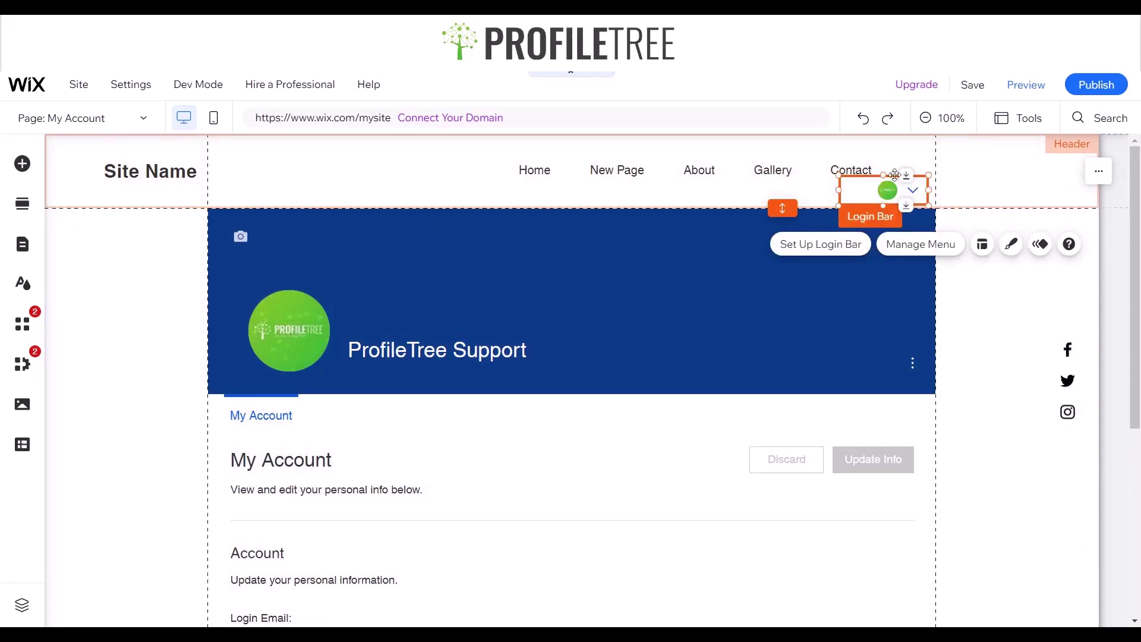
left_click_drag(886, 182, 935, 166)
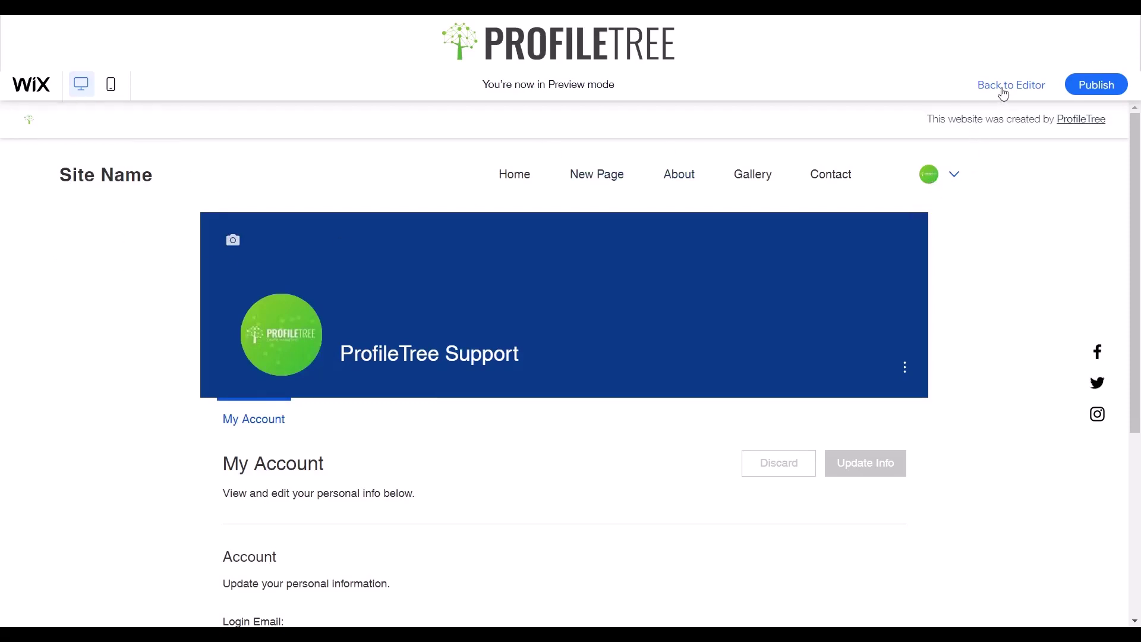
scroll(865, 220, "down", 1)
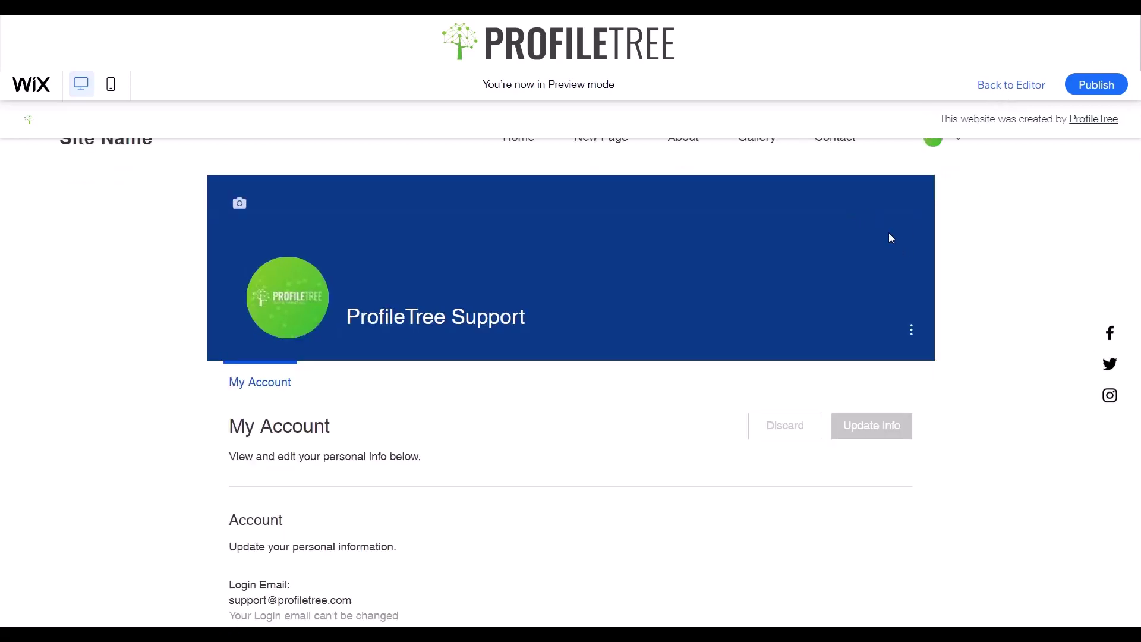
key("ctrl+shift+p")
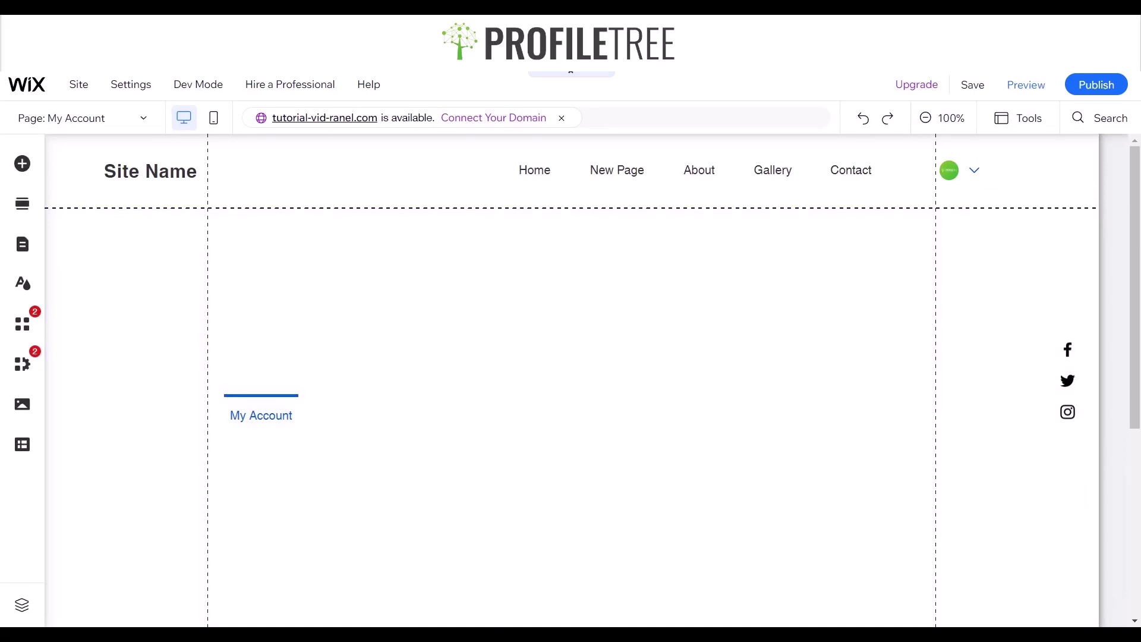
key("ctrl+shift+p")
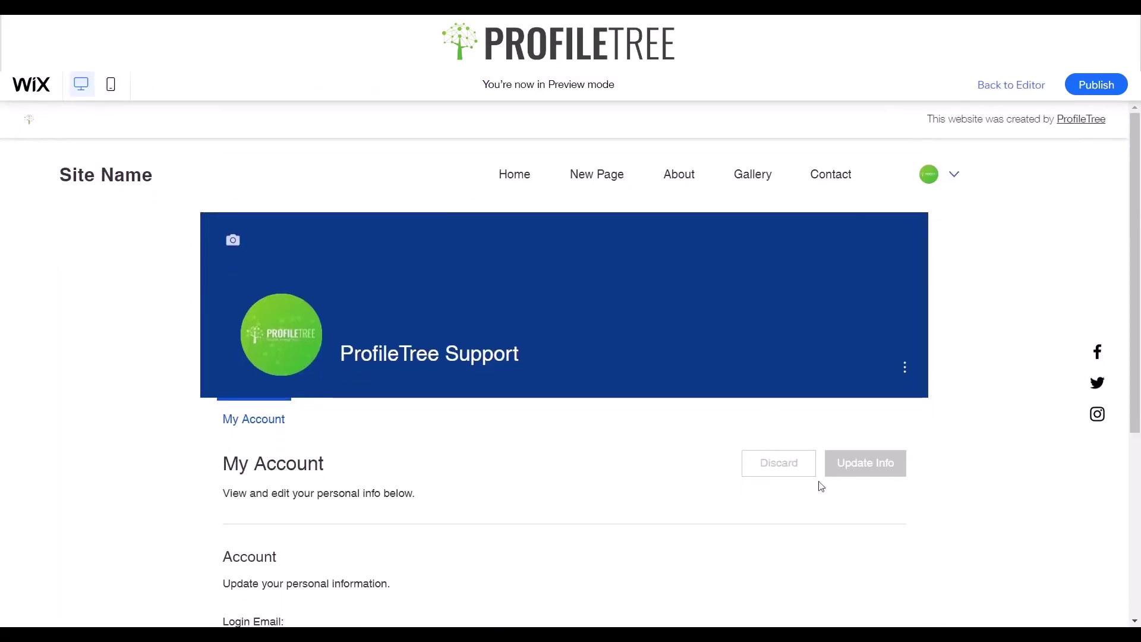
scroll(451, 356, "down", 4)
scroll(701, 400, "up", 4)
left_click(955, 174)
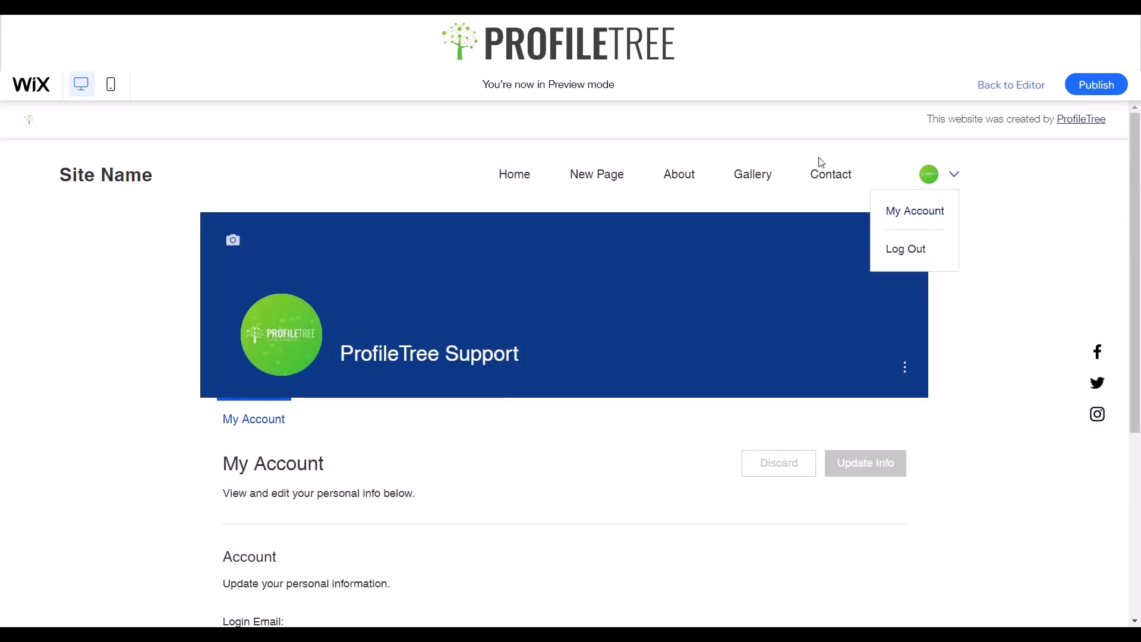
left_click(954, 174)
left_click(955, 174)
left_click(913, 250)
left_click(989, 217)
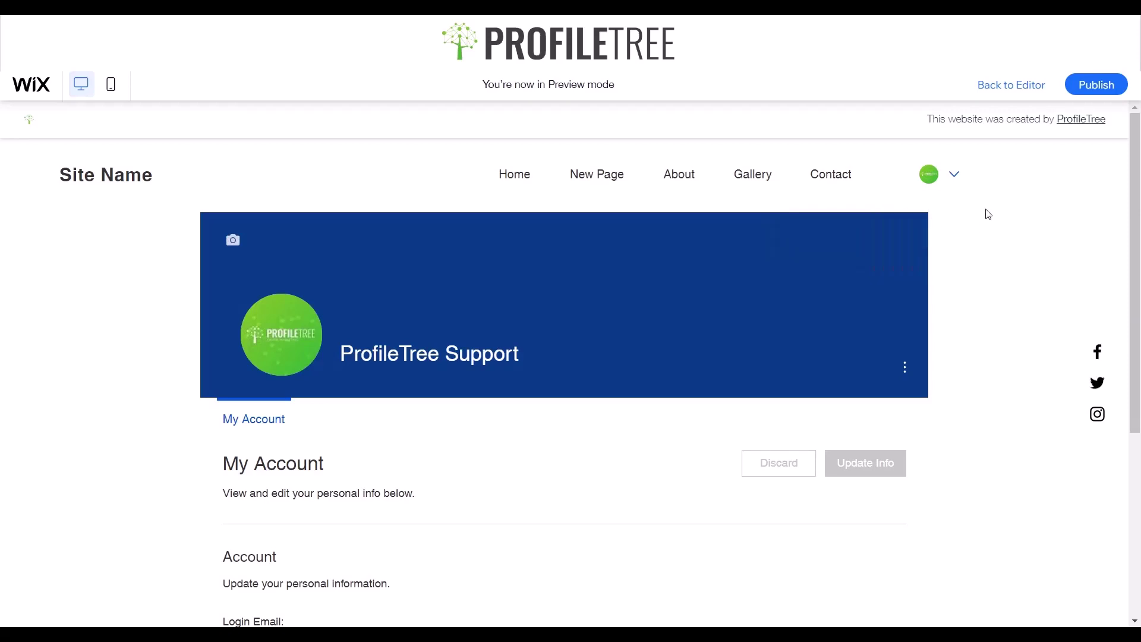
scroll(349, 355, "down", 5)
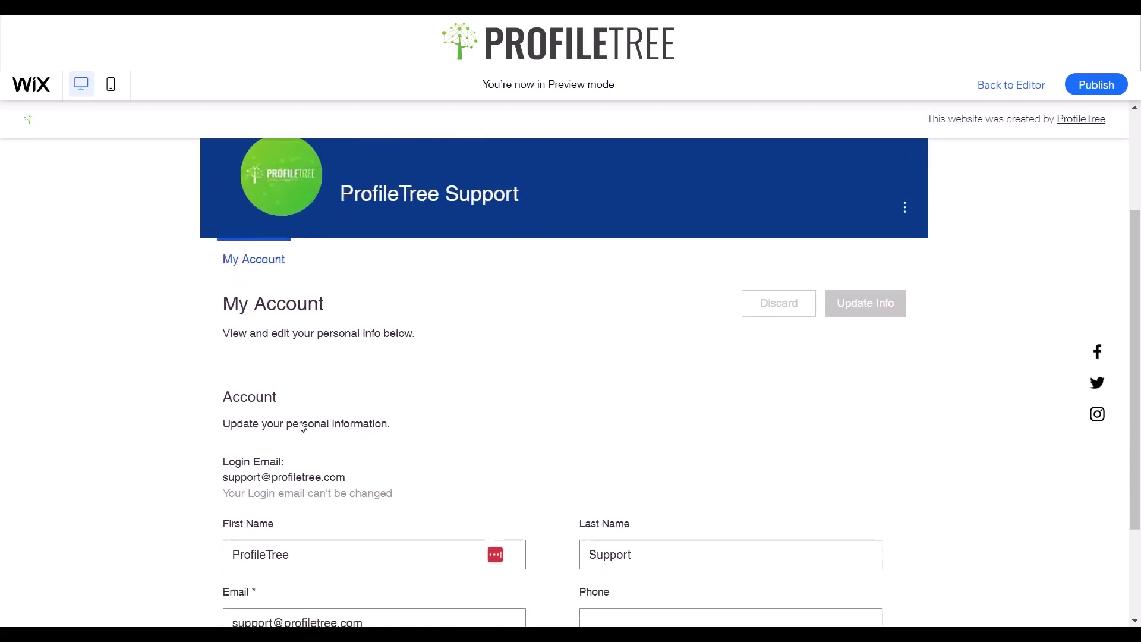
left_click(307, 421)
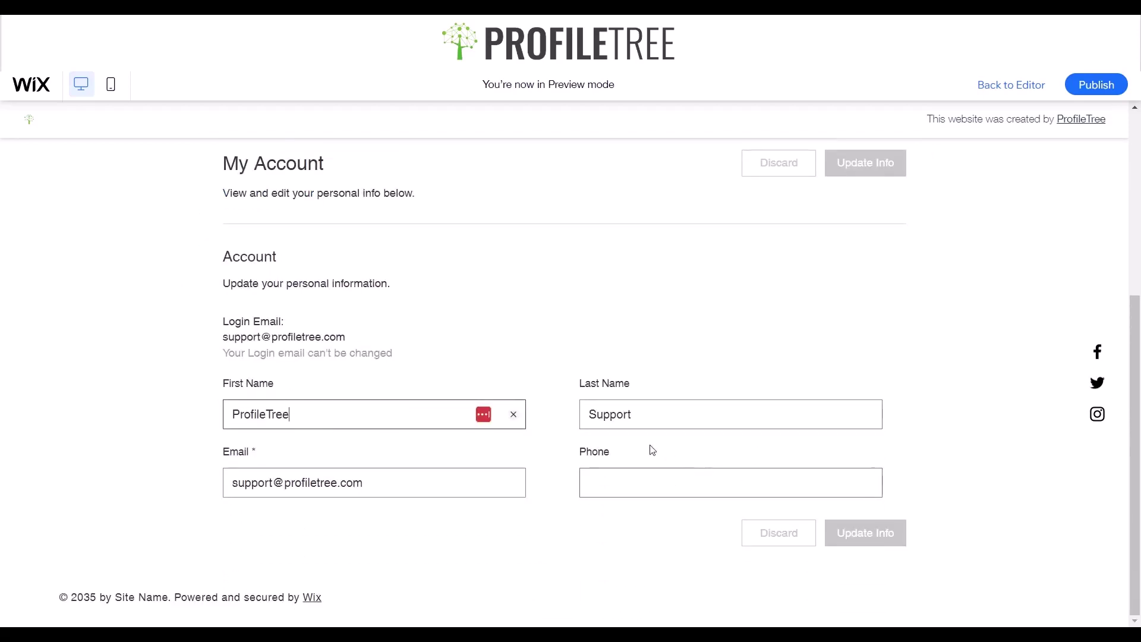
left_click(654, 482)
scroll(873, 387, "up", 4)
scroll(866, 315, "up", 1)
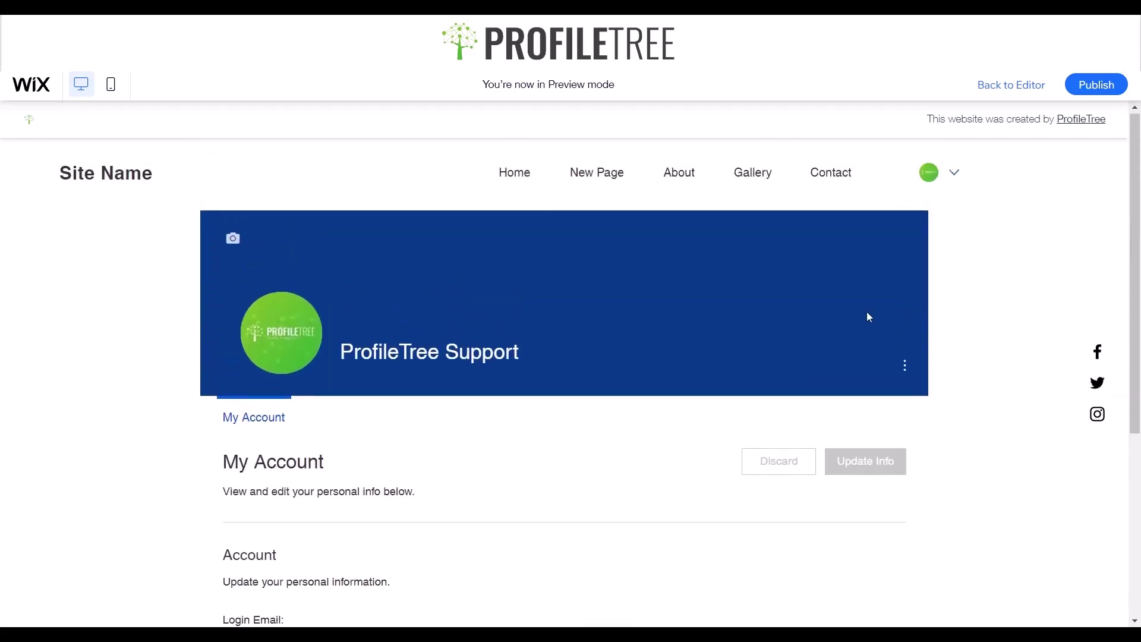
left_click(907, 370)
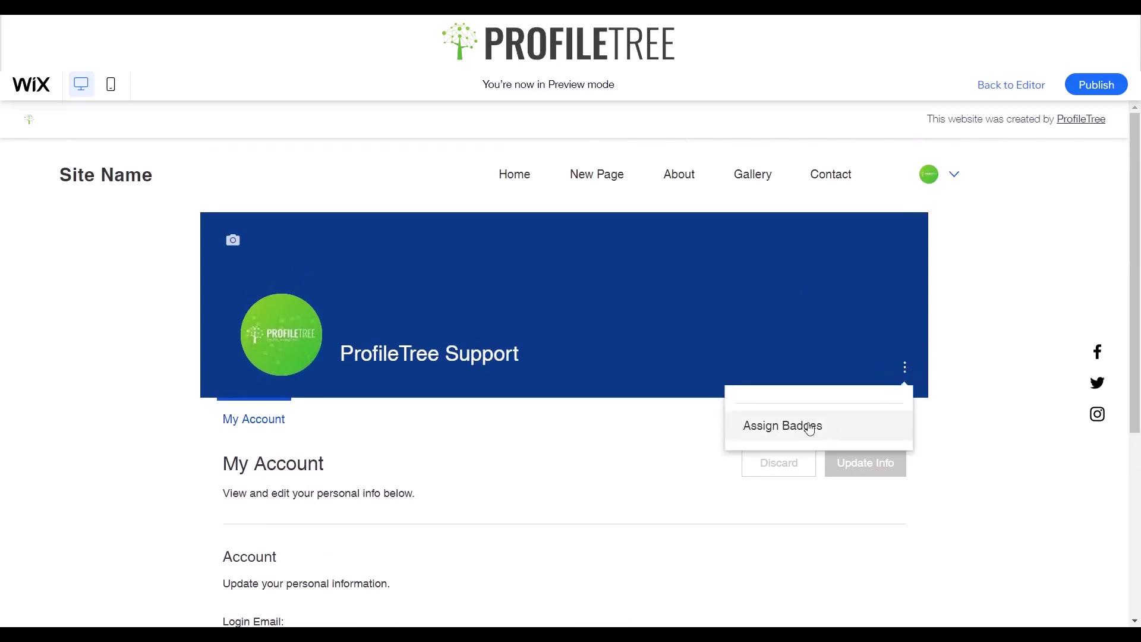
left_click(894, 247)
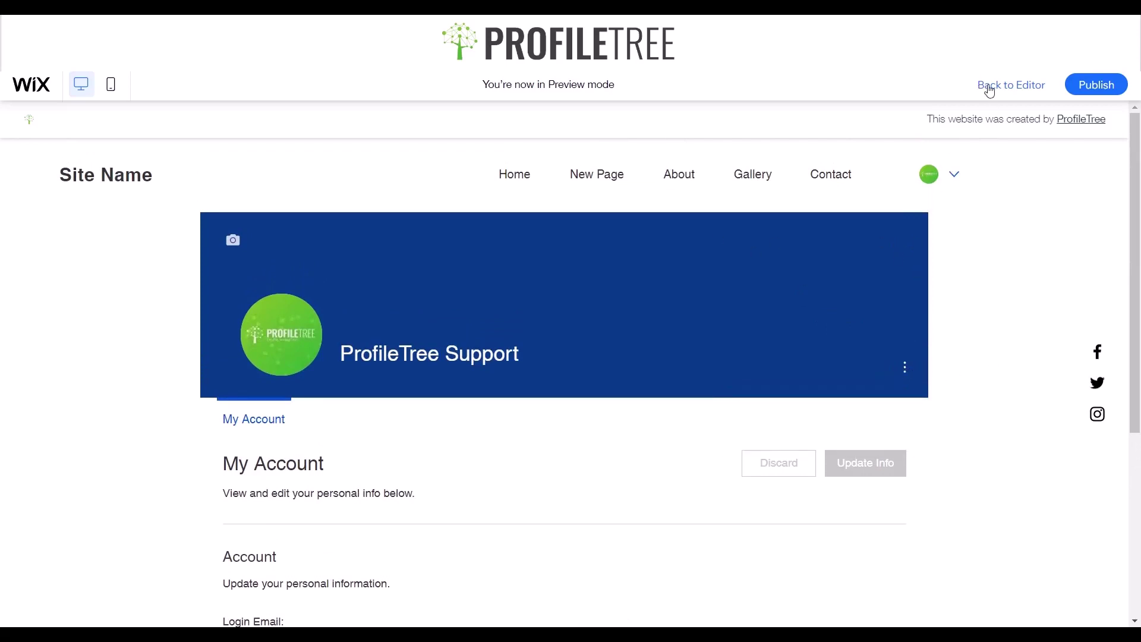
Step: Leave preview and select the header login bar on the My Account page
left_click(990, 90)
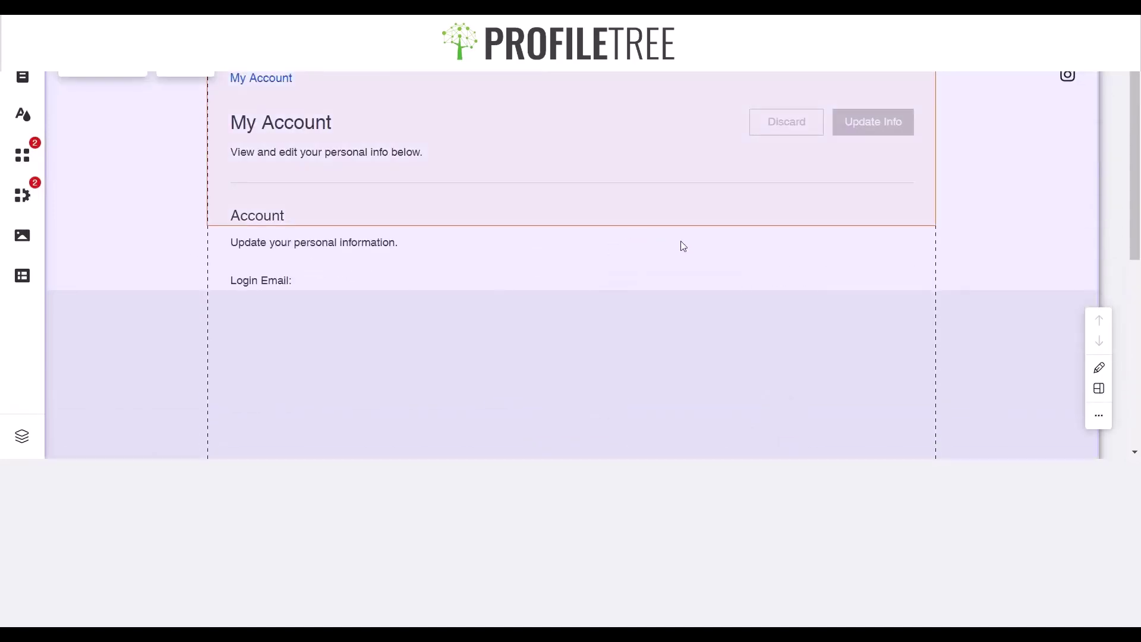
scroll(258, 187, "down", 5)
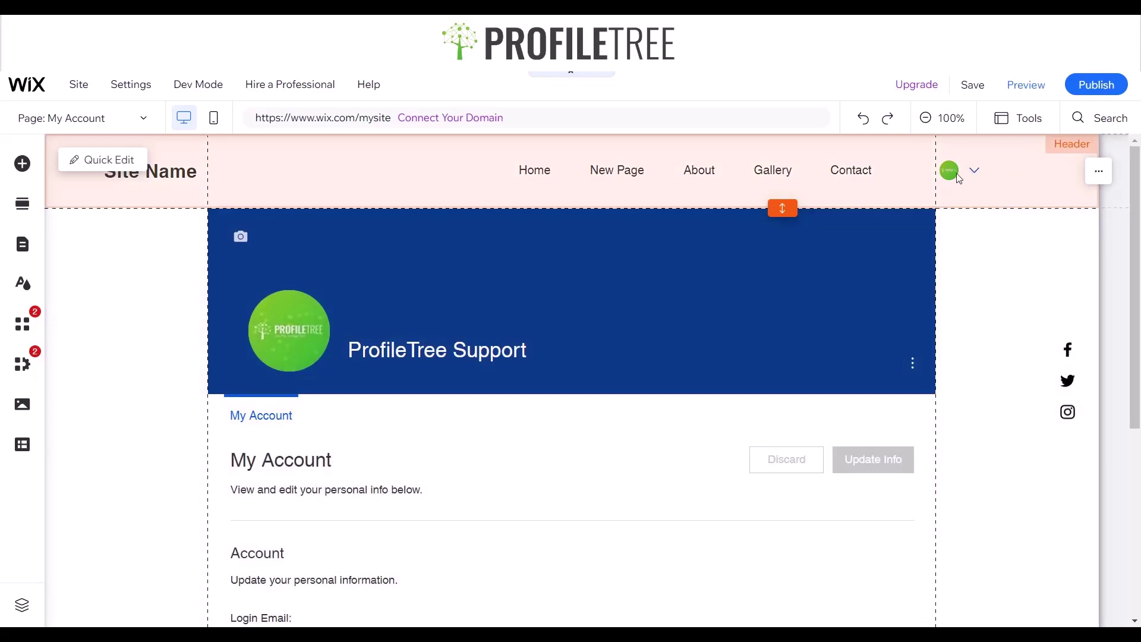
left_click(955, 179)
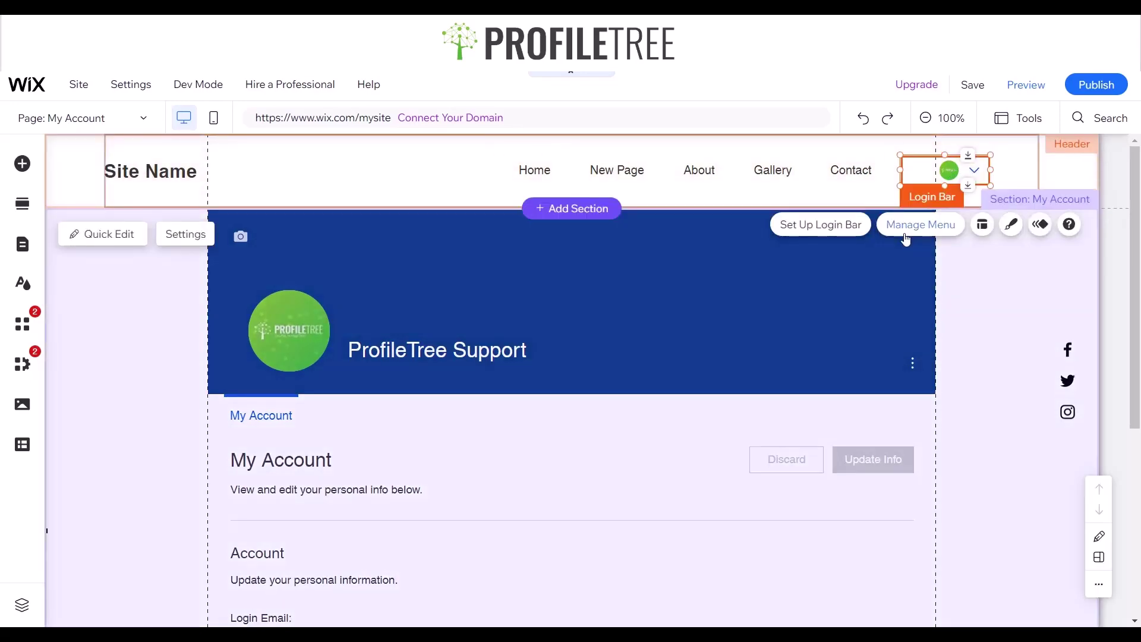
Step: Review the login bar's menu items, leaving the My Account item in place
left_click(905, 235)
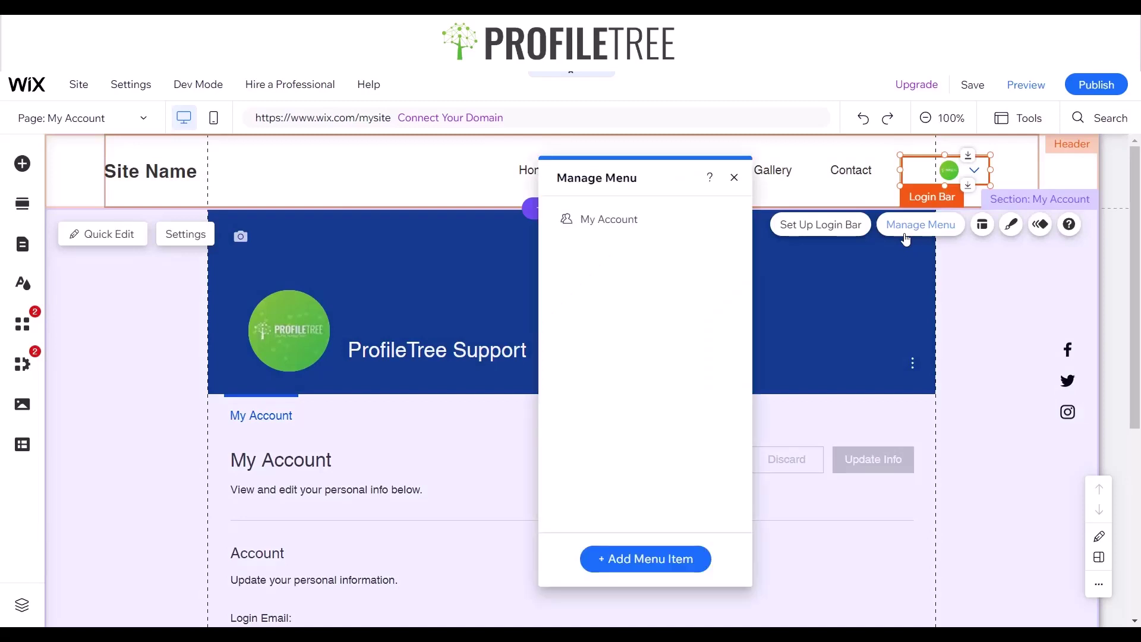
left_click(740, 219)
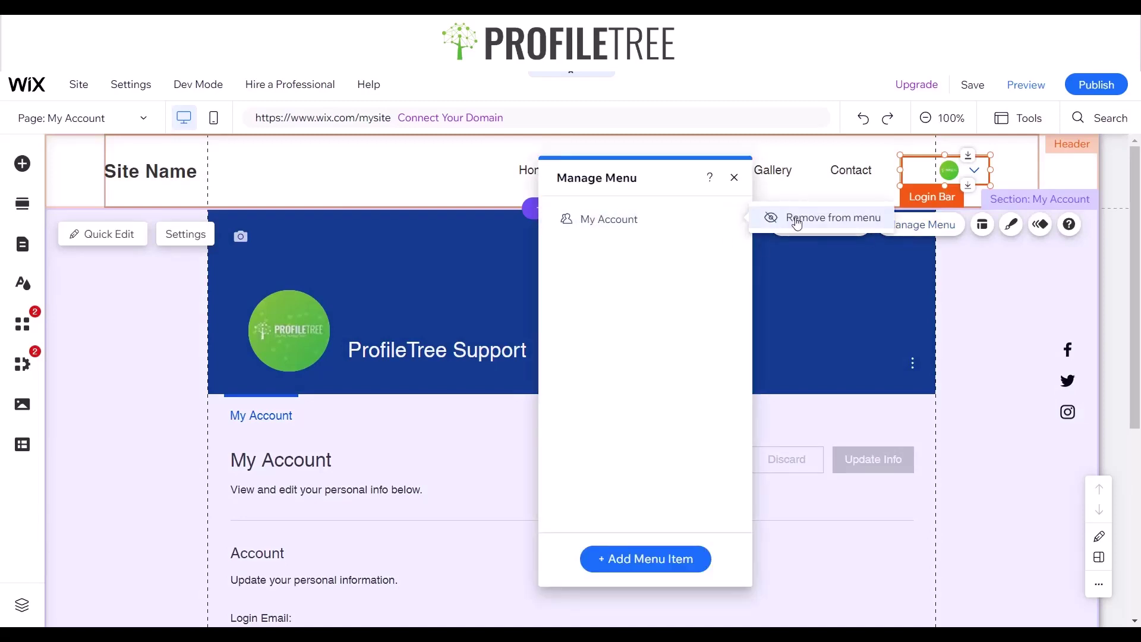
left_click(737, 179)
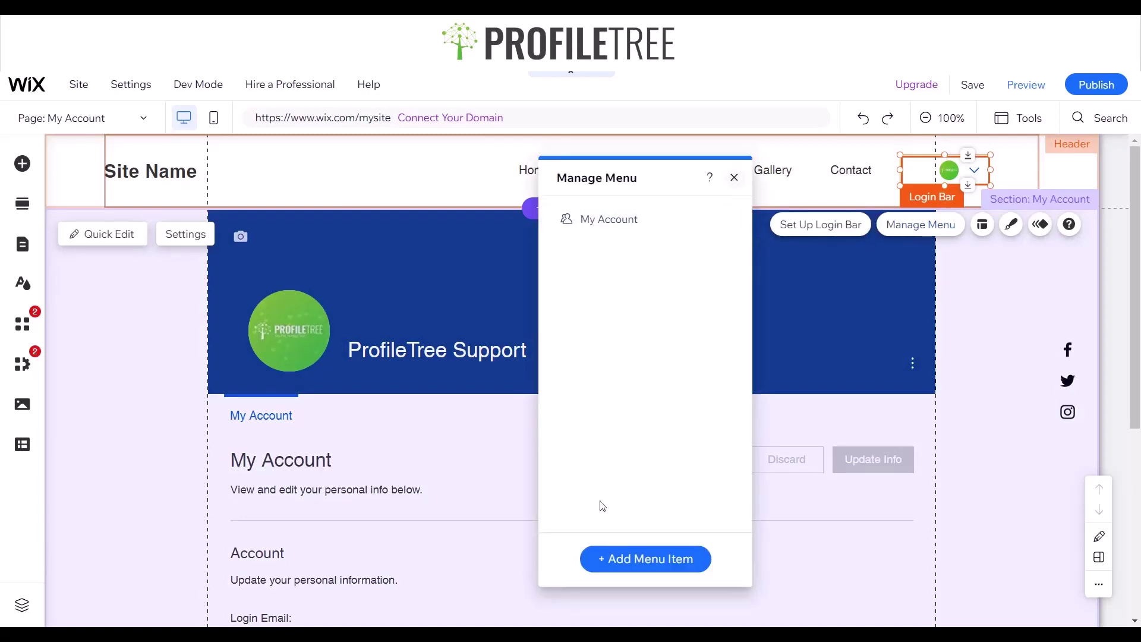
left_click(729, 184)
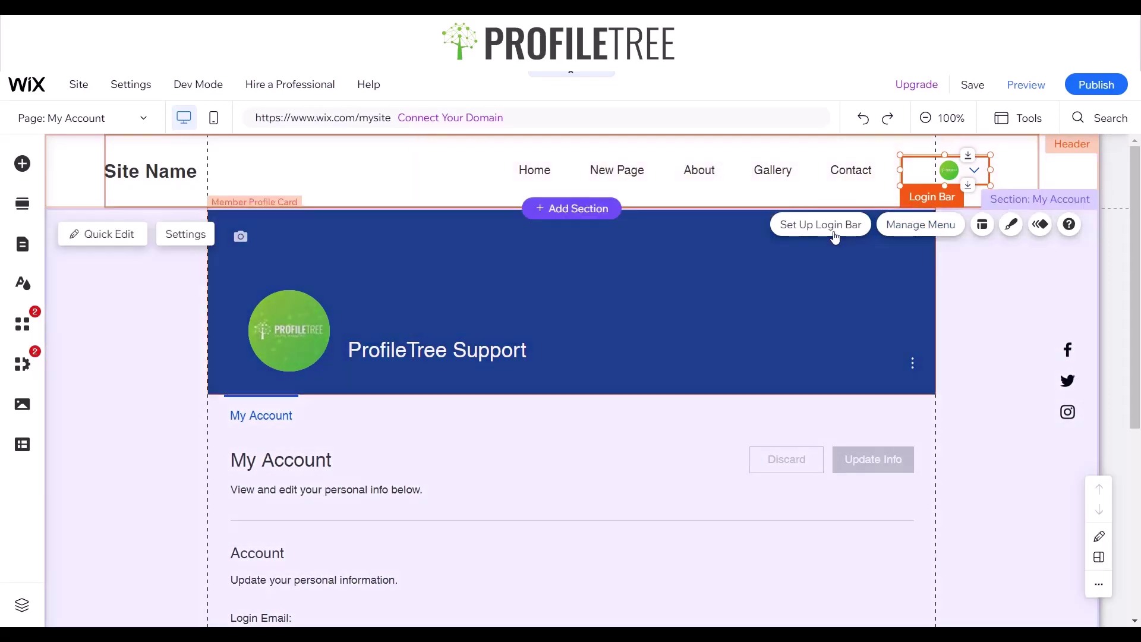
Step: Set the login bar layout to show the member avatar after trying Full, Name and Initials
left_click(835, 235)
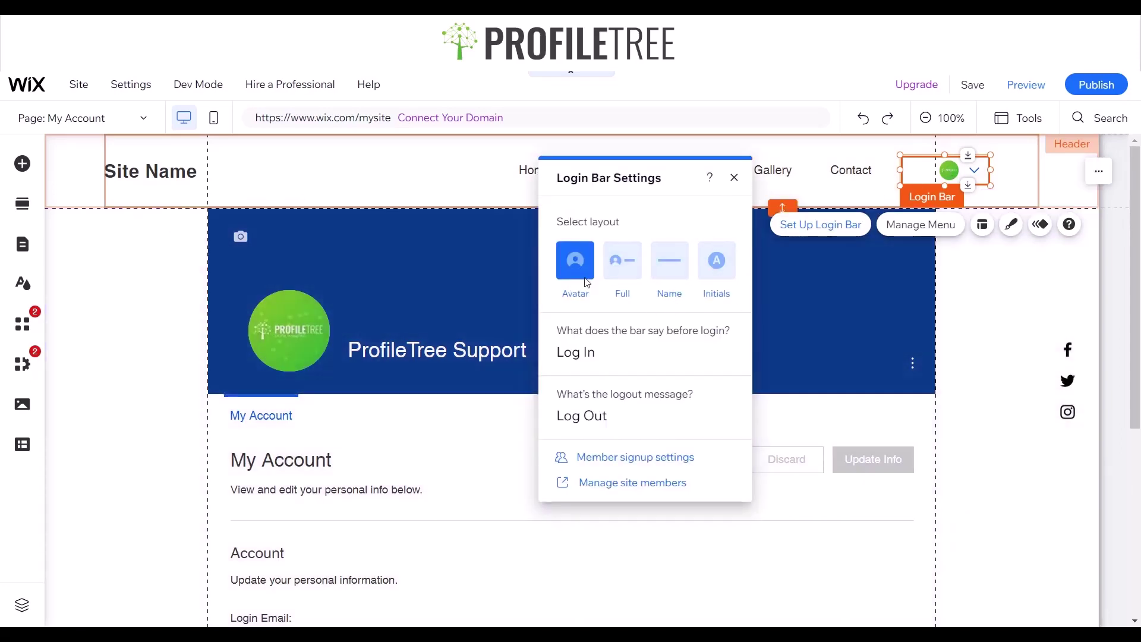
left_click(621, 268)
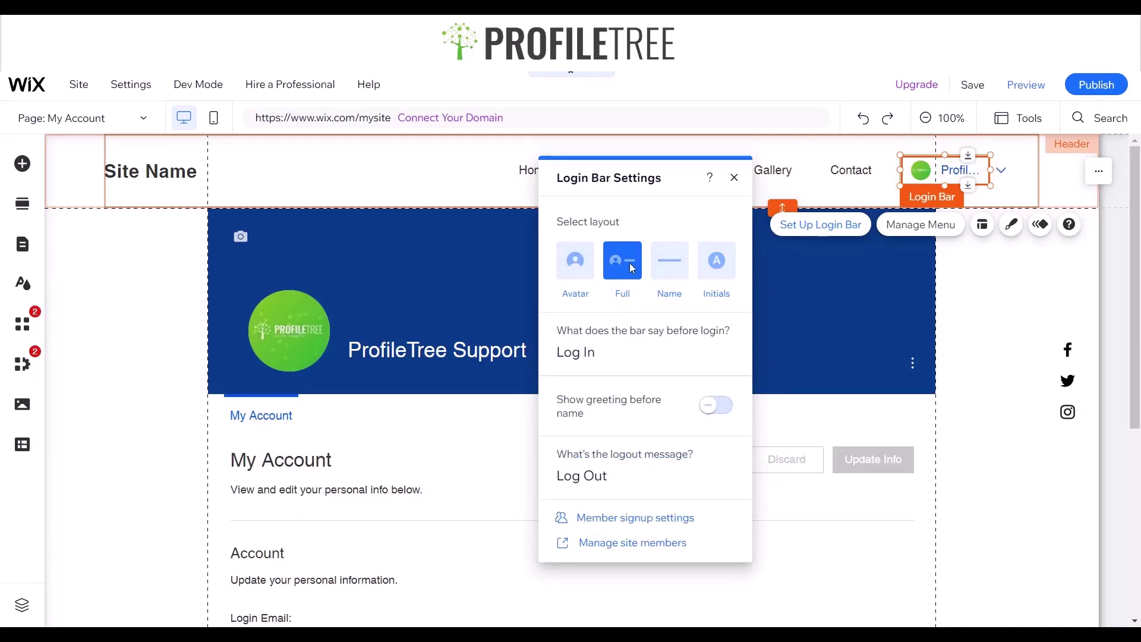
left_click(670, 262)
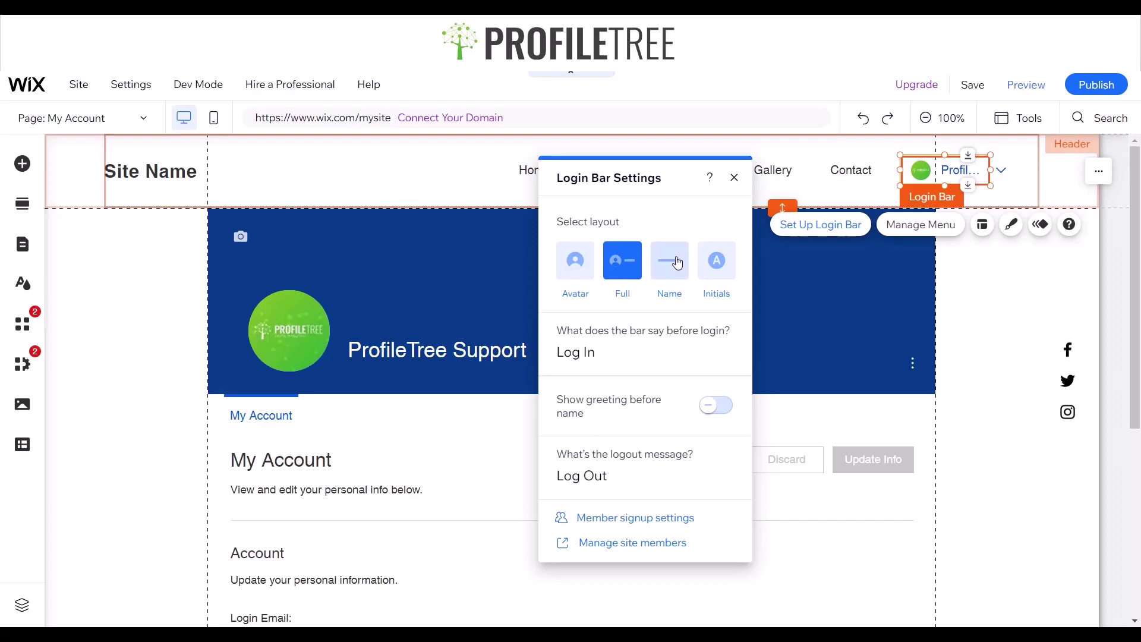
left_click(719, 264)
left_click(561, 274)
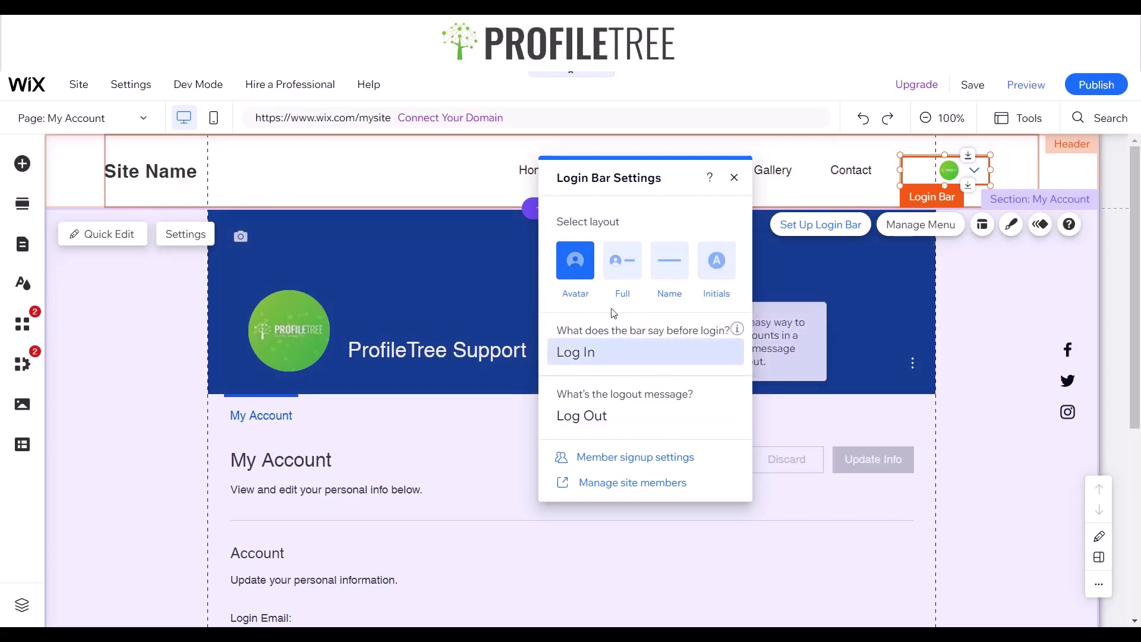
Step: Change the login text 'Log In' to 'Sign In' and 'Log Out' to 'Sign Out'
left_click(669, 351)
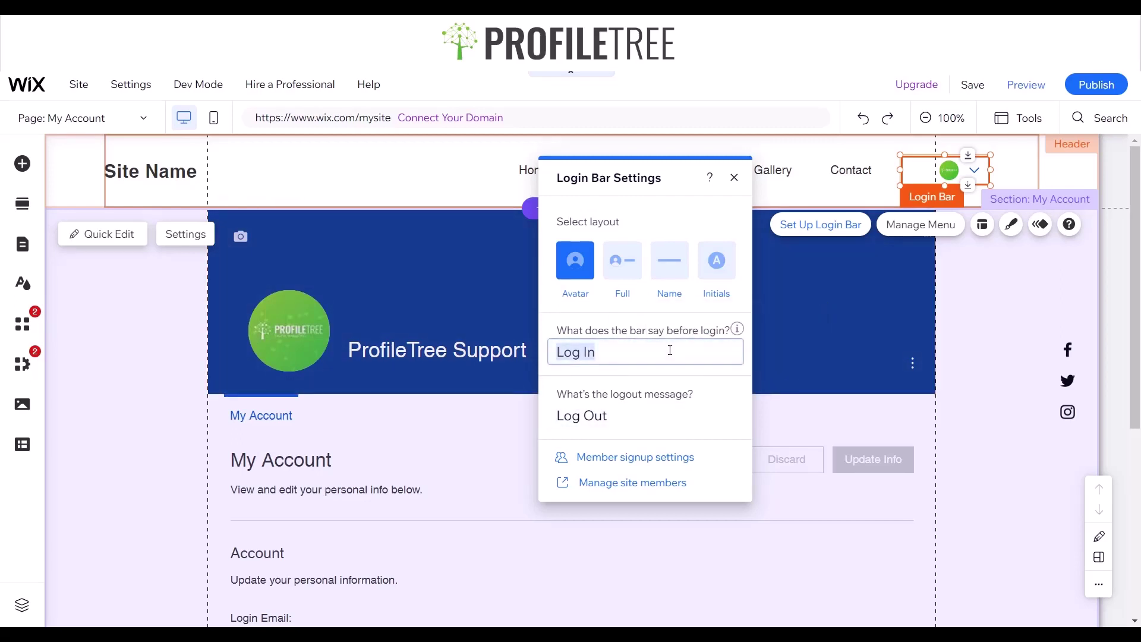
type("Sign")
left_click(615, 411)
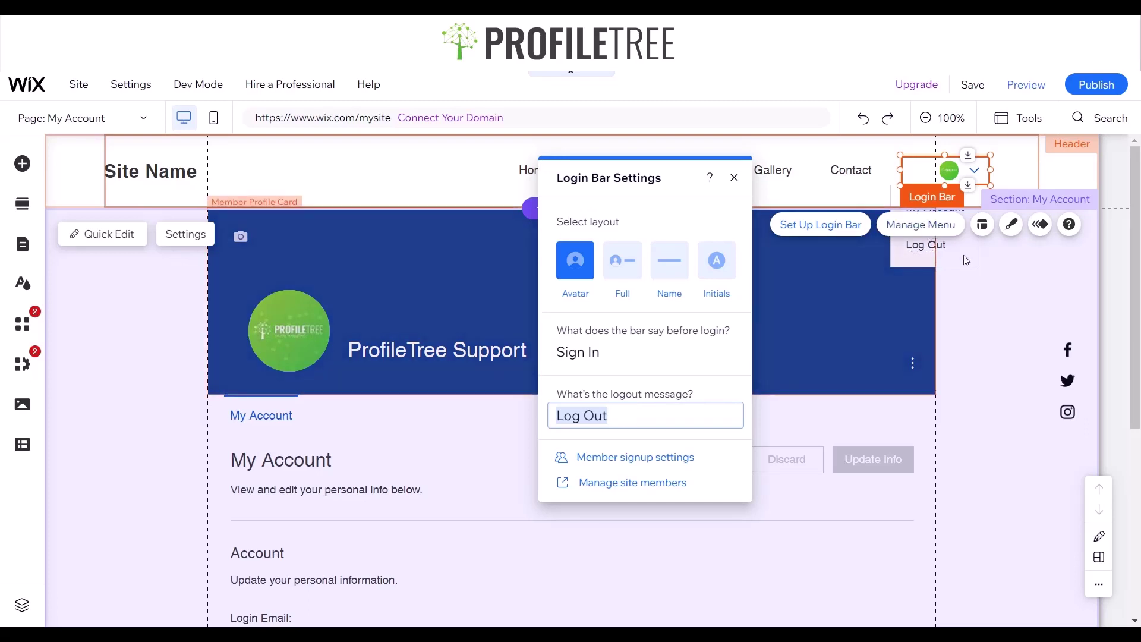
type("Sign")
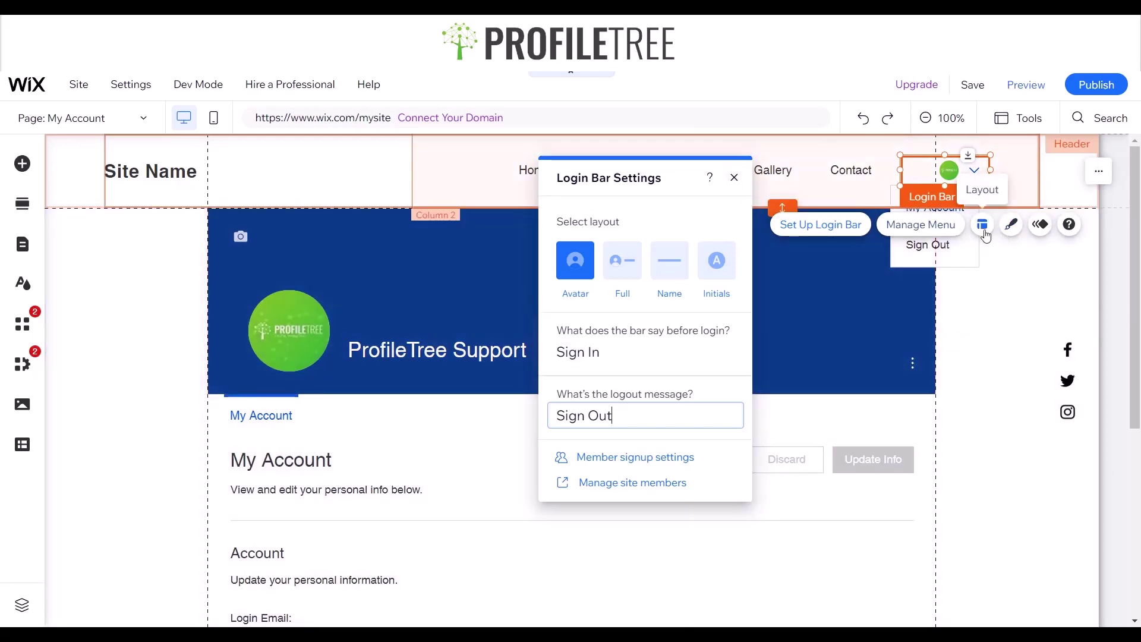
Step: Remove the login bar's dropdown arrow and set avatar size to 30
left_click(982, 224)
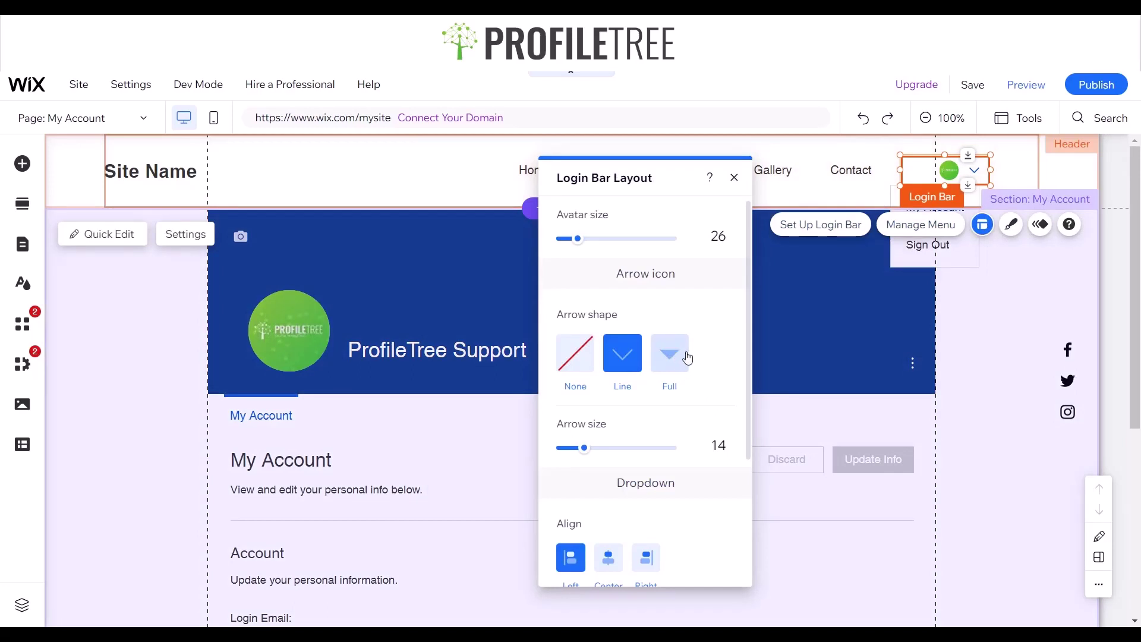
left_click(572, 353)
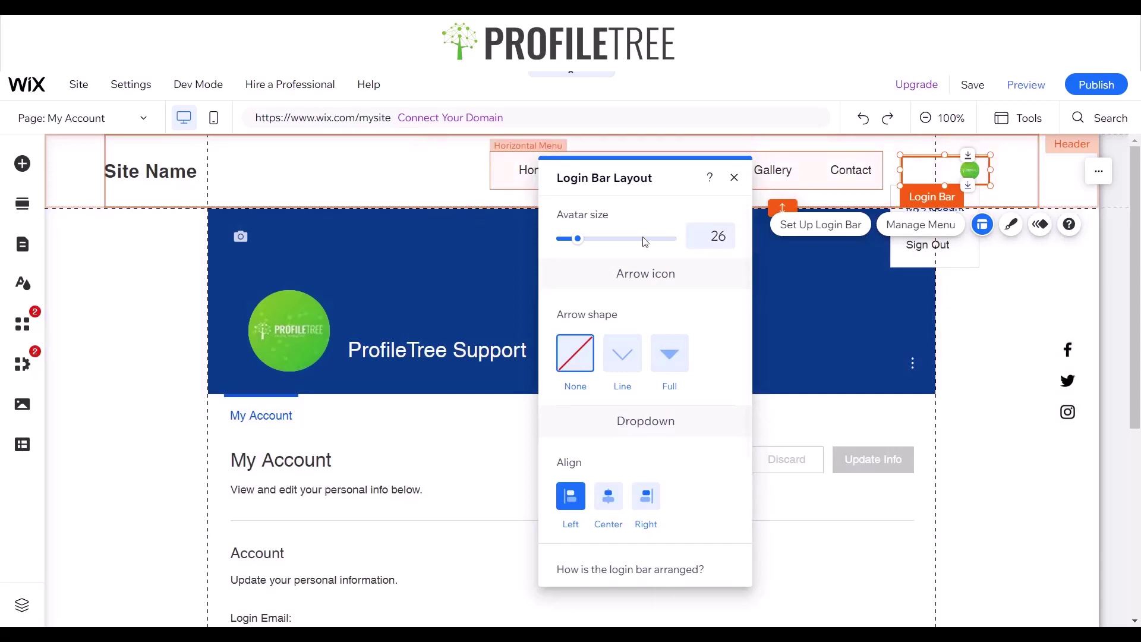
left_click(718, 238)
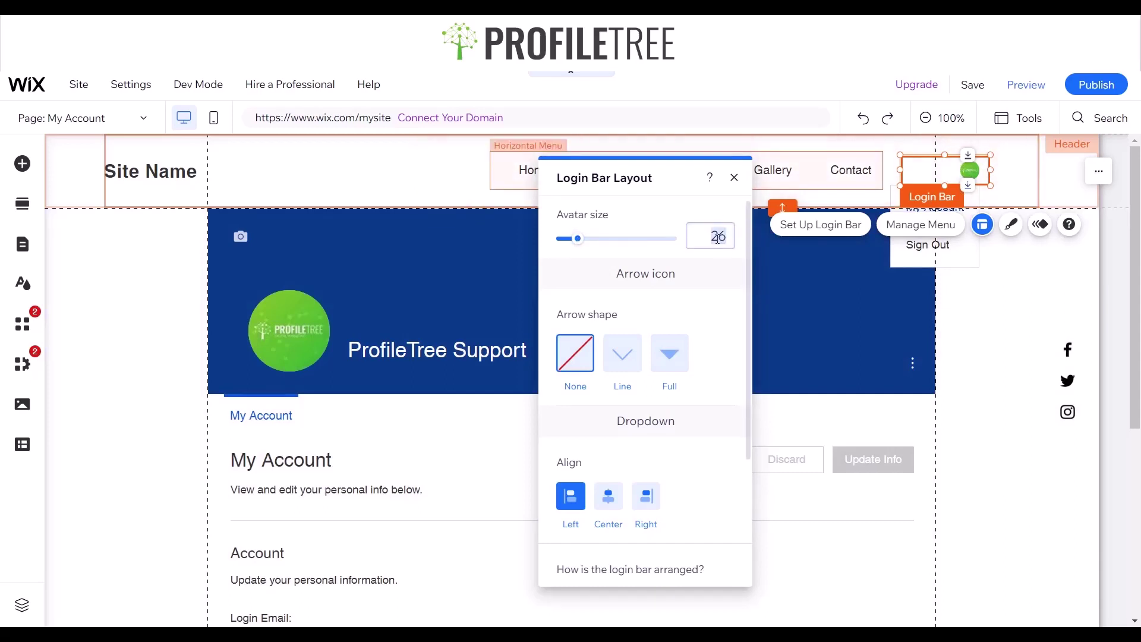
type("30")
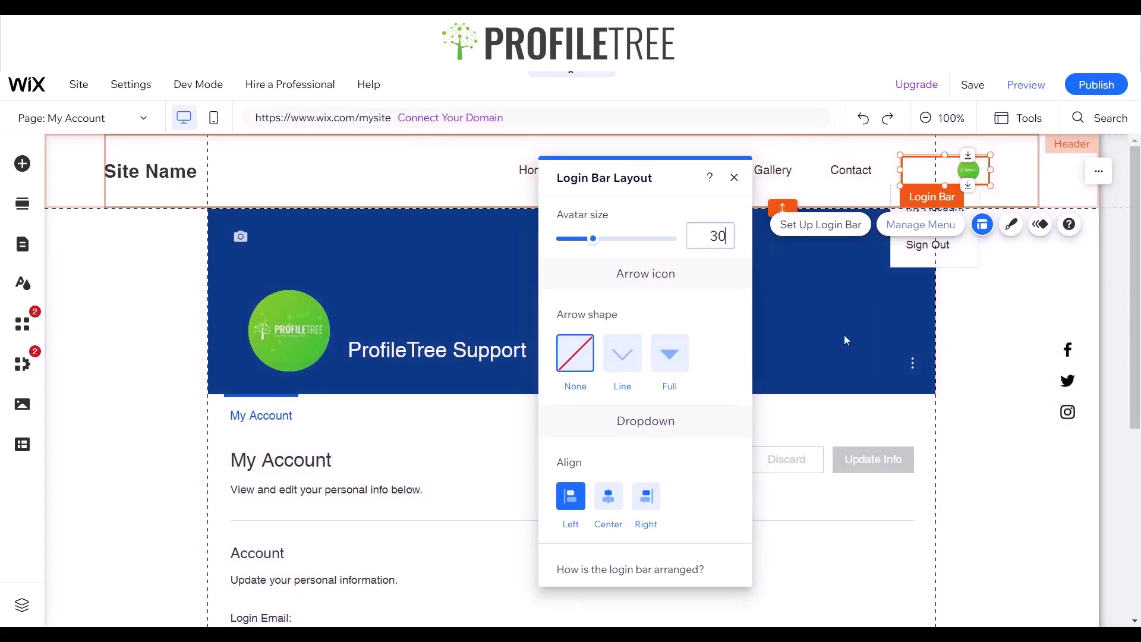
Step: Centre-align the login bar dropdown after trying left and right alignment
scroll(563, 416, "down", 2)
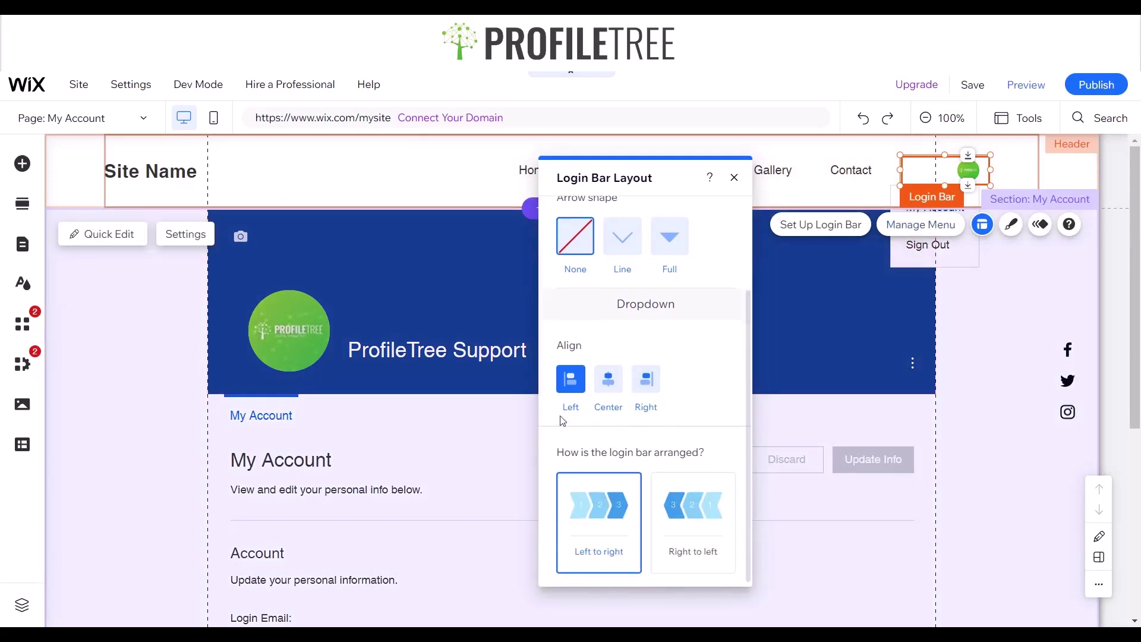
left_click(608, 380)
left_click(646, 380)
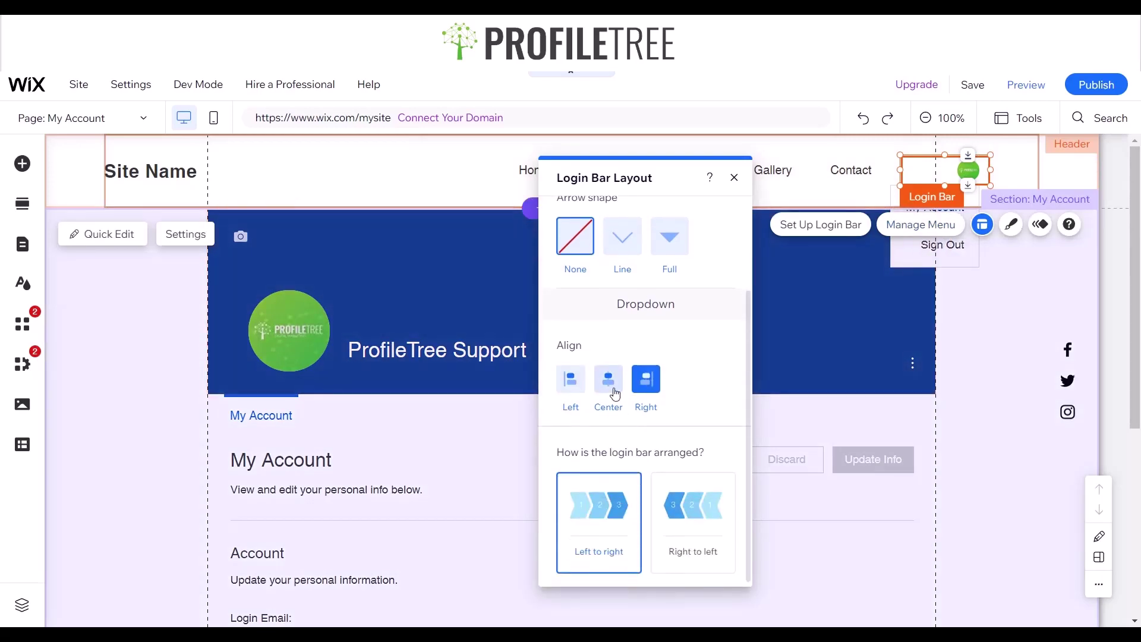
left_click(615, 394)
left_click(647, 387)
left_click(620, 391)
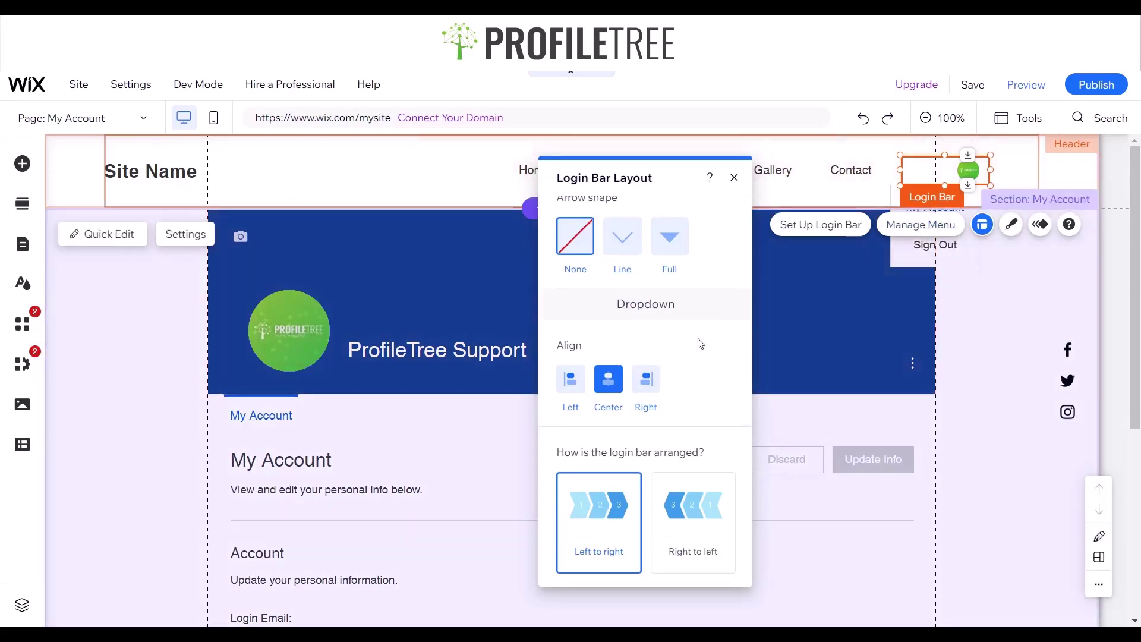
left_click(646, 380)
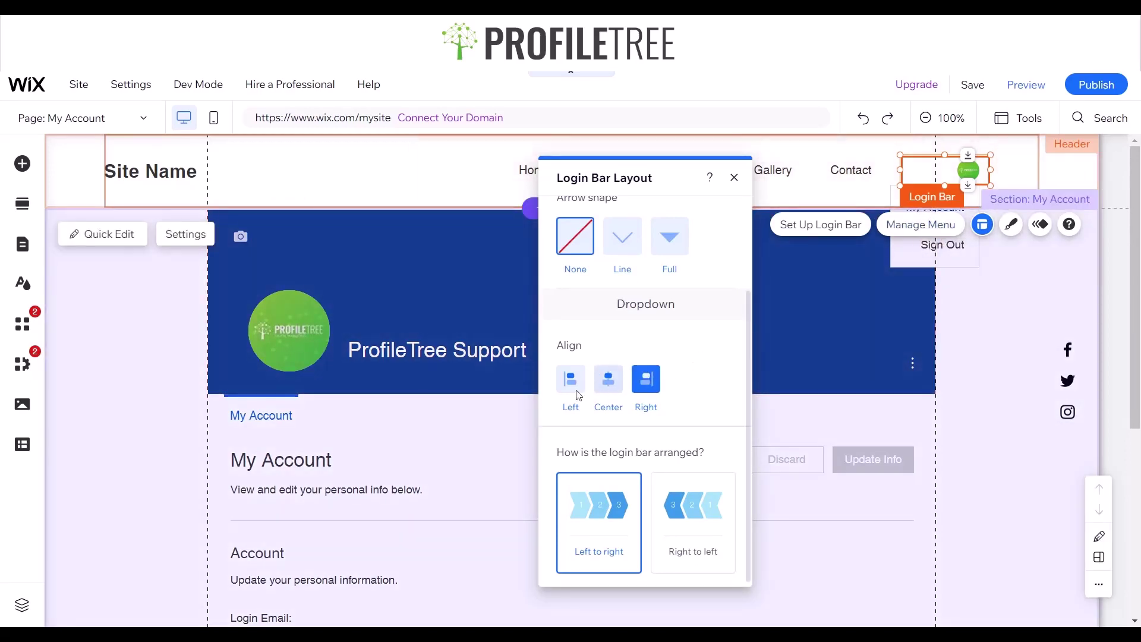
left_click(569, 371)
left_click(608, 381)
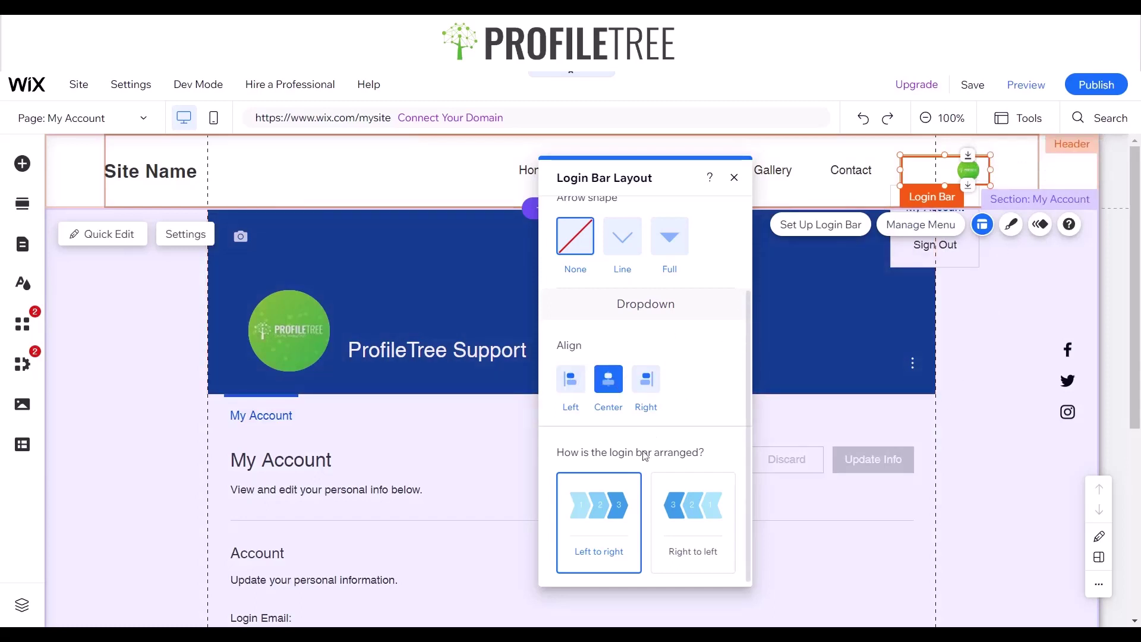
Step: Keep the login bar arranged left to right after trying right to left
left_click(687, 517)
left_click(615, 518)
left_click(670, 522)
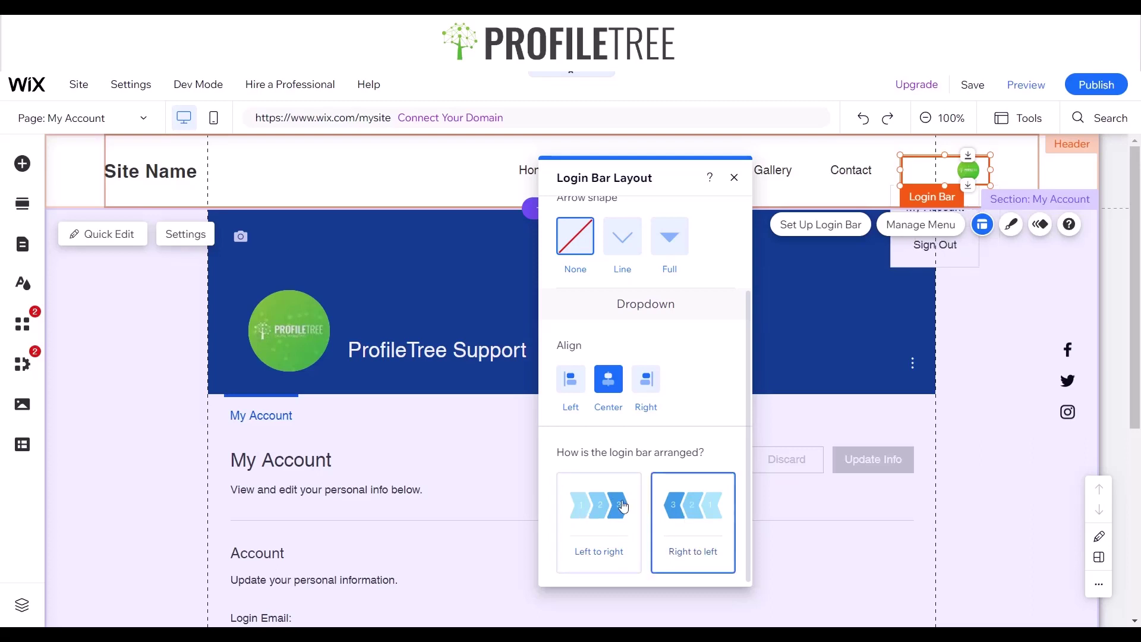
left_click(724, 512)
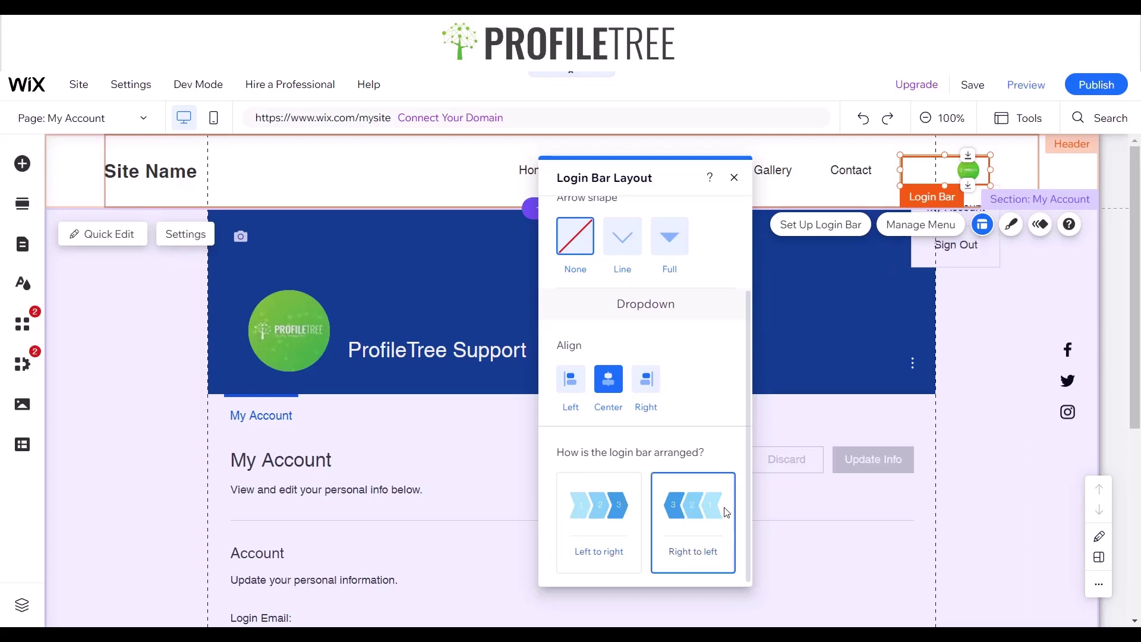
left_click(633, 510)
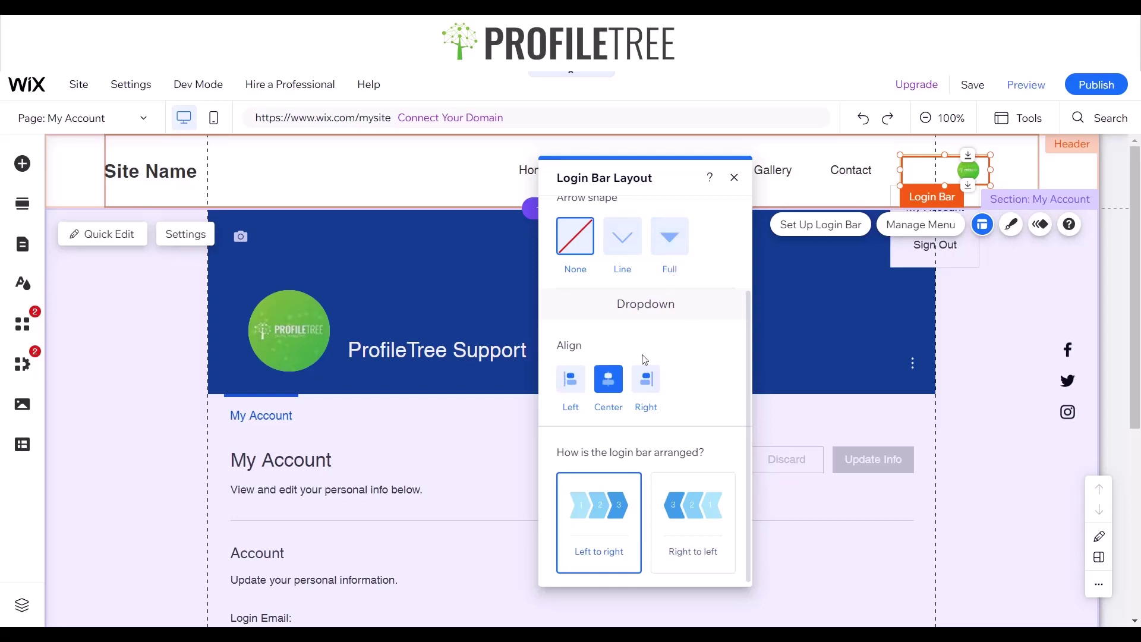
Step: Set the member name text font to Comfortaa Regular
left_click(1010, 224)
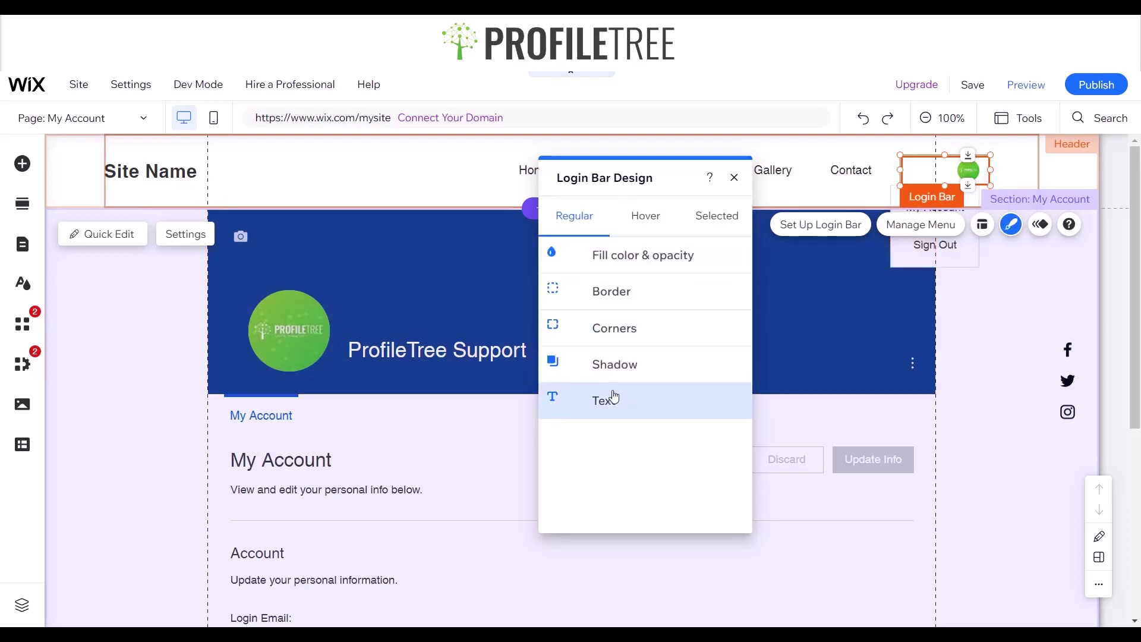
left_click(617, 398)
left_click(637, 423)
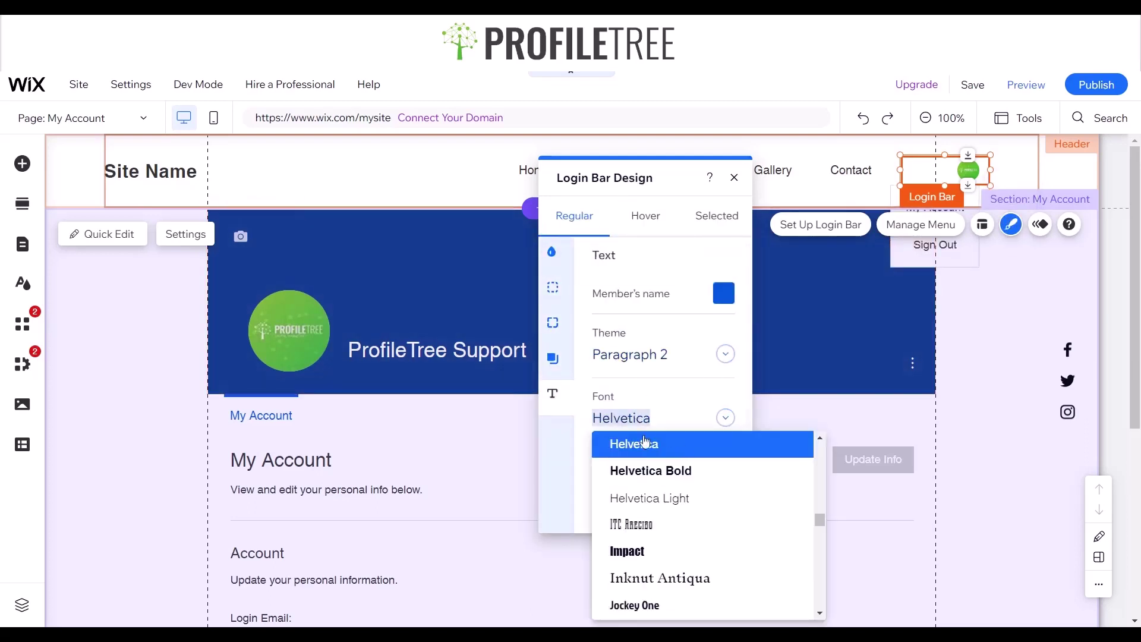
type("s")
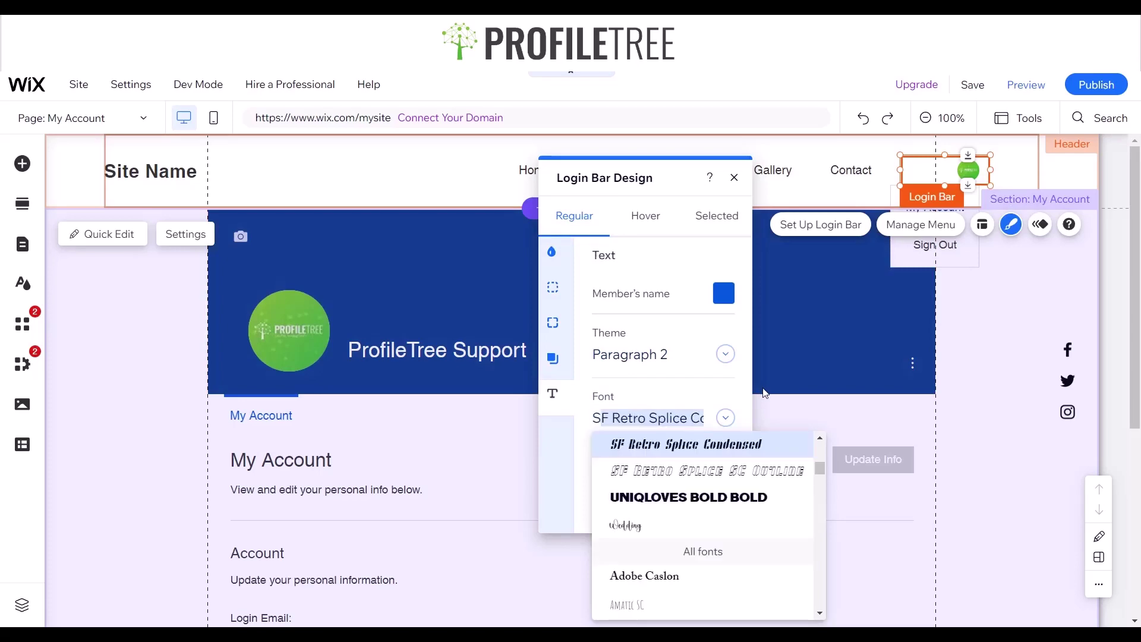
key("BackSpace")
key("BackSpace")
type("c")
key("Return")
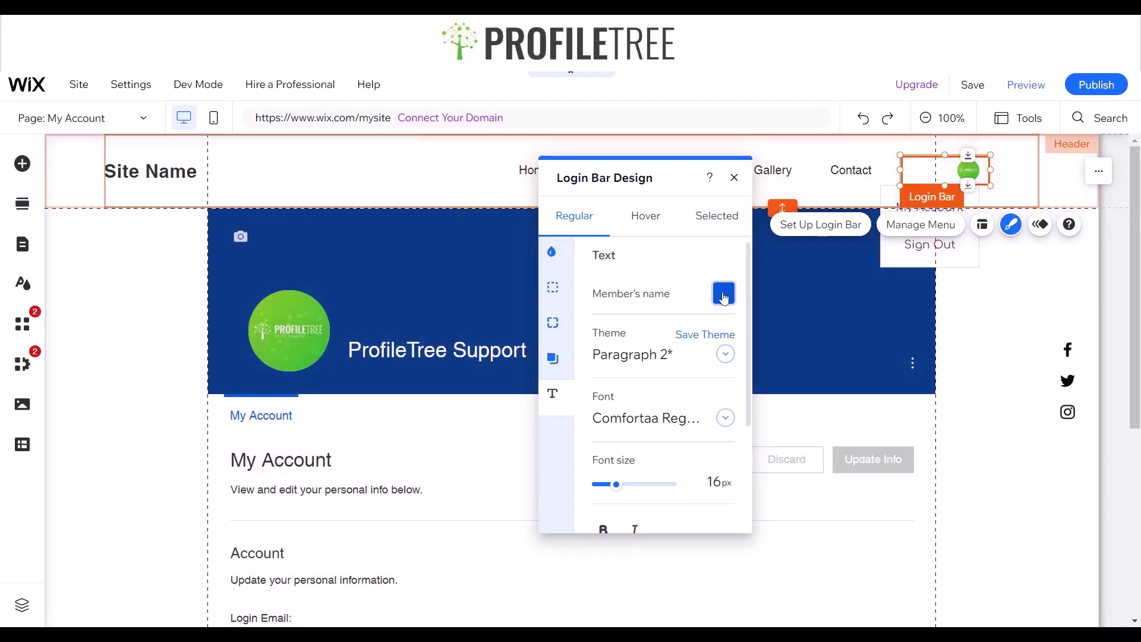
Step: Colour the member name text red (#FF4040)
left_click(724, 294)
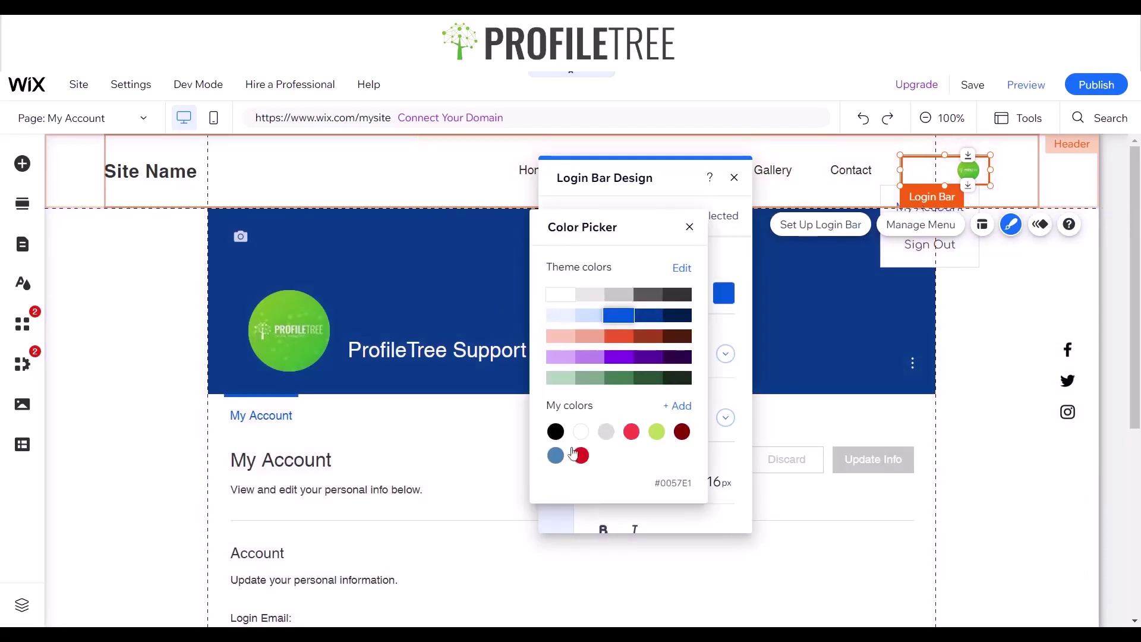
left_click(631, 432)
left_click(688, 228)
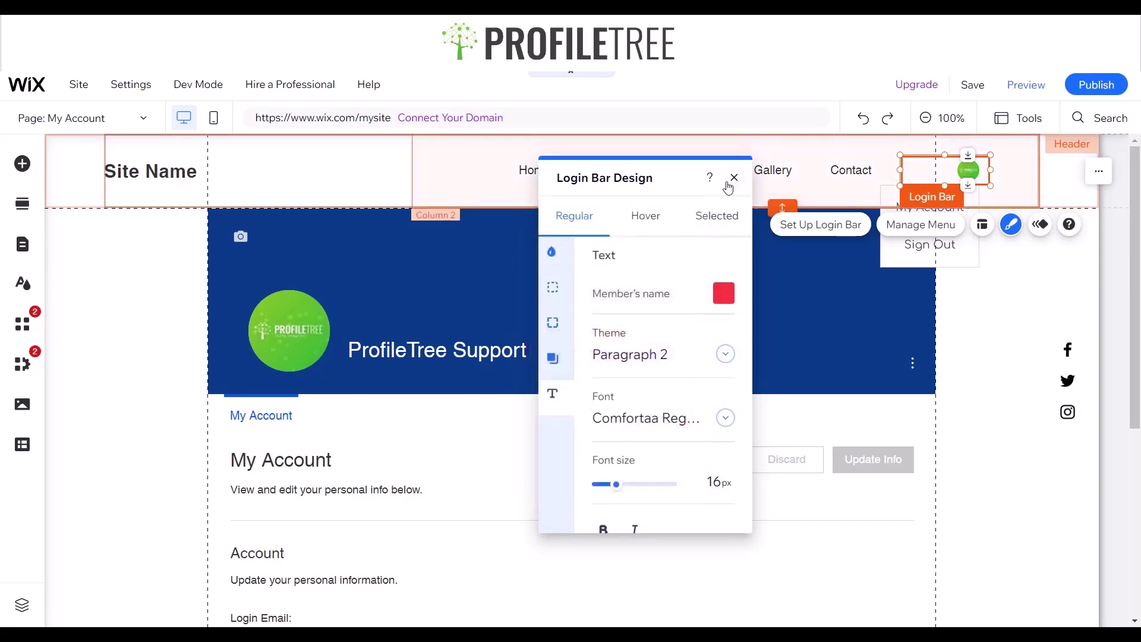
left_click(735, 184)
left_click(839, 224)
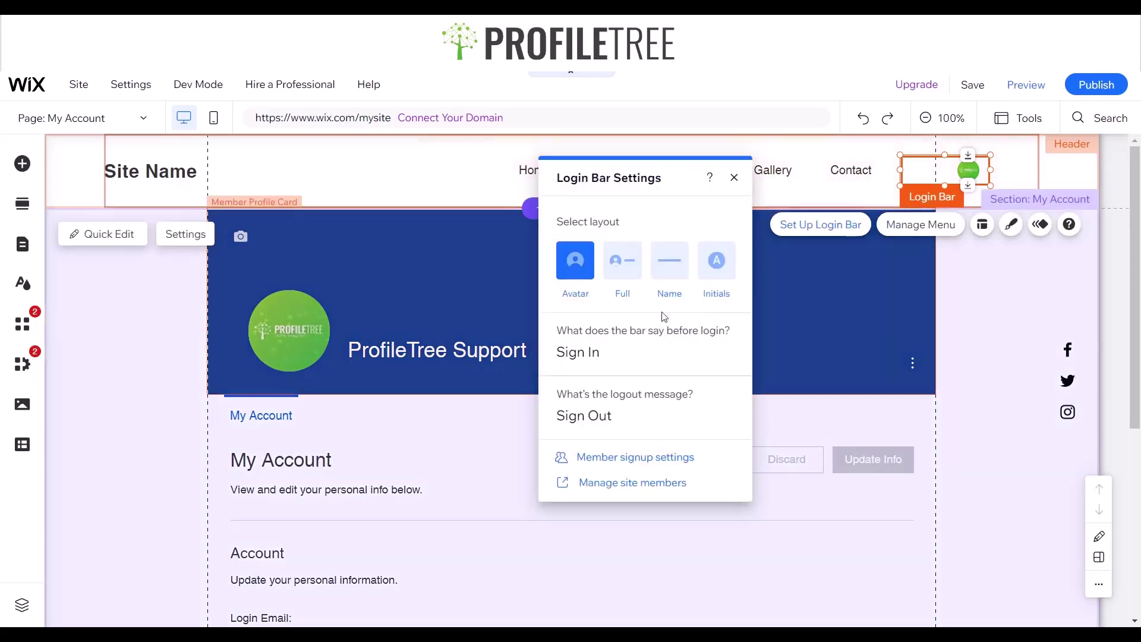
Step: Try the Name layout, keep the login bar on Avatar, and close the Settings and Design panels
left_click(670, 260)
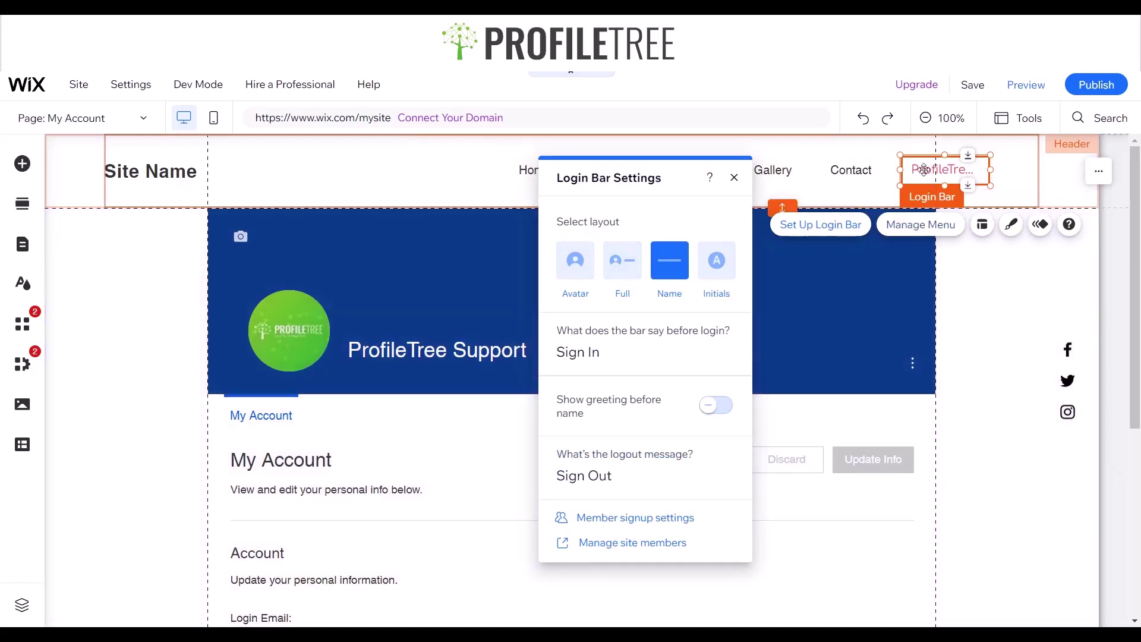
left_click(575, 260)
left_click(735, 177)
left_click(1011, 224)
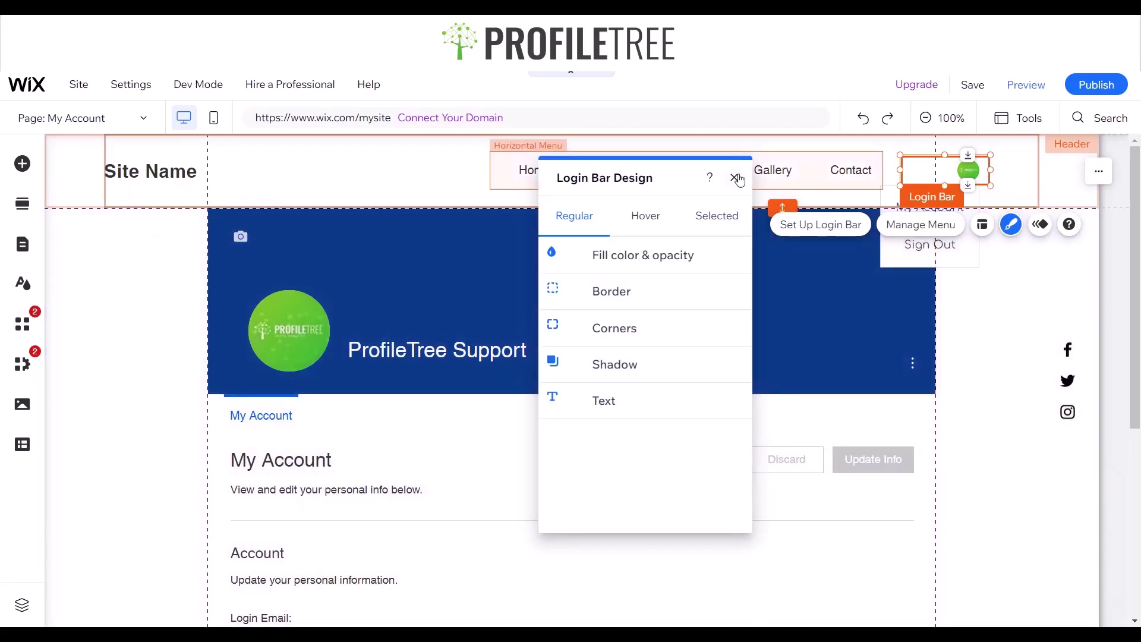
left_click(740, 180)
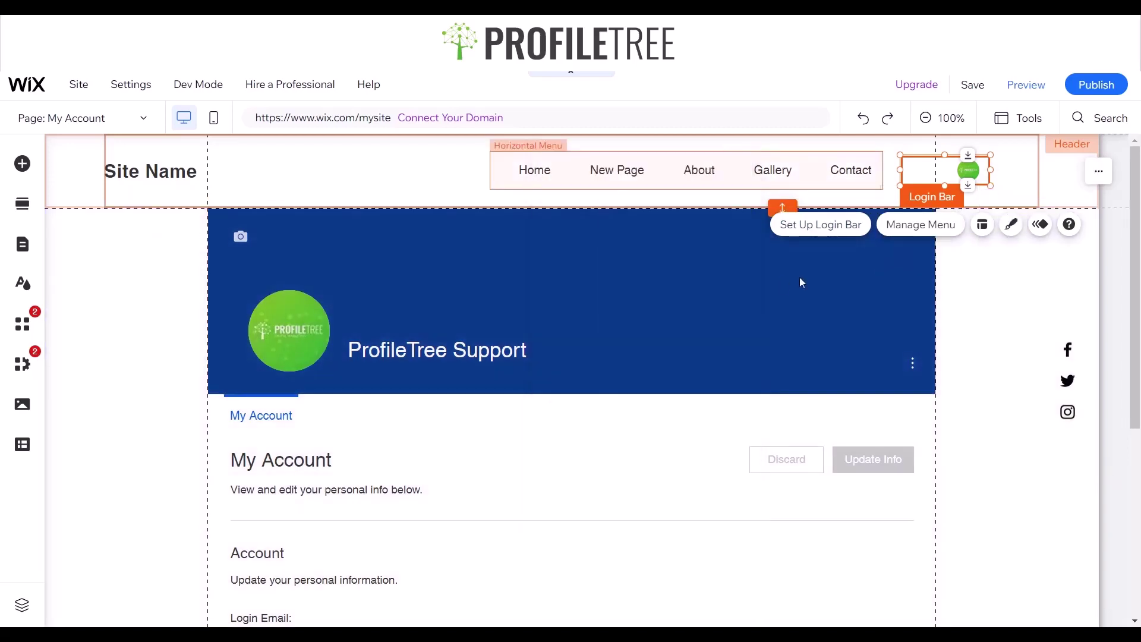
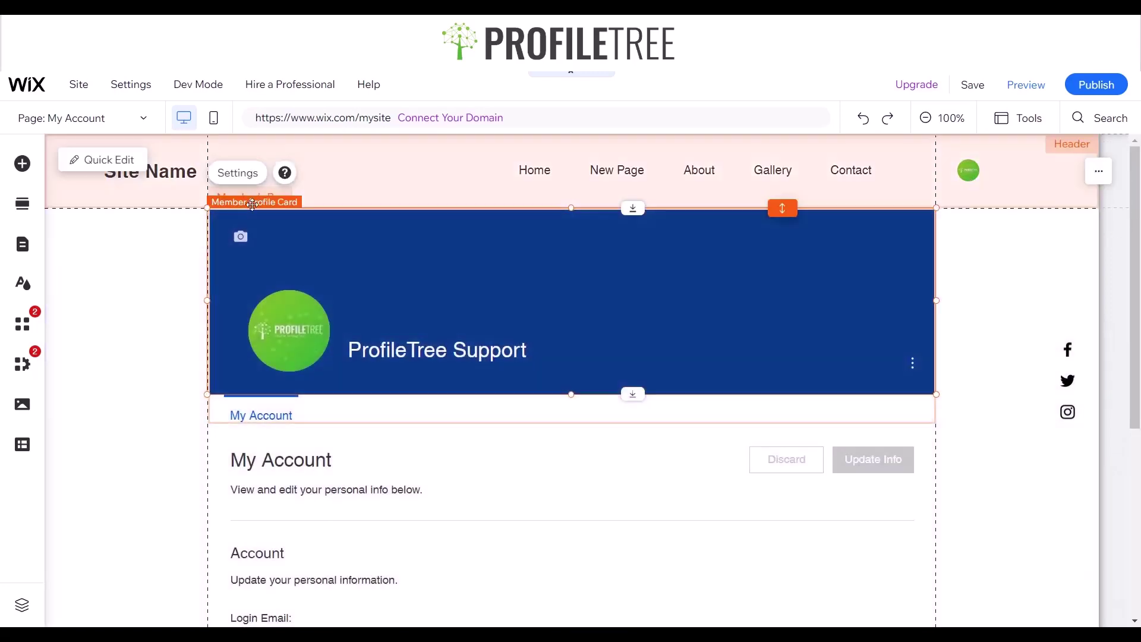
Step: Open the profile card's Layout settings and make the profile picture square
left_click(244, 176)
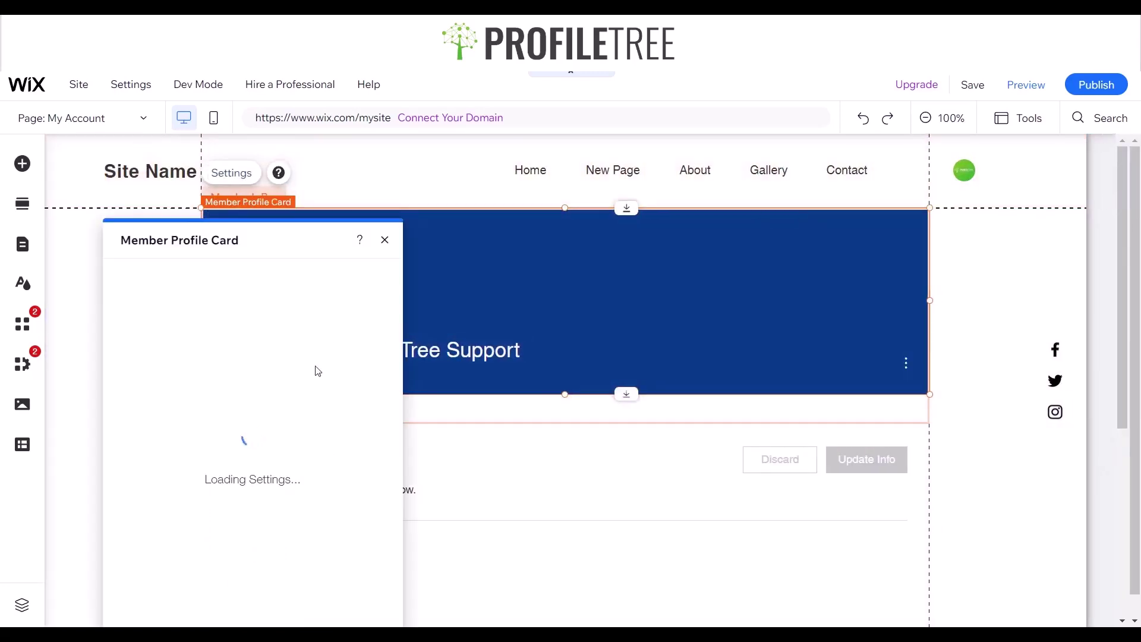
left_click_drag(255, 245, 727, 166)
left_click(608, 229)
left_click(751, 297)
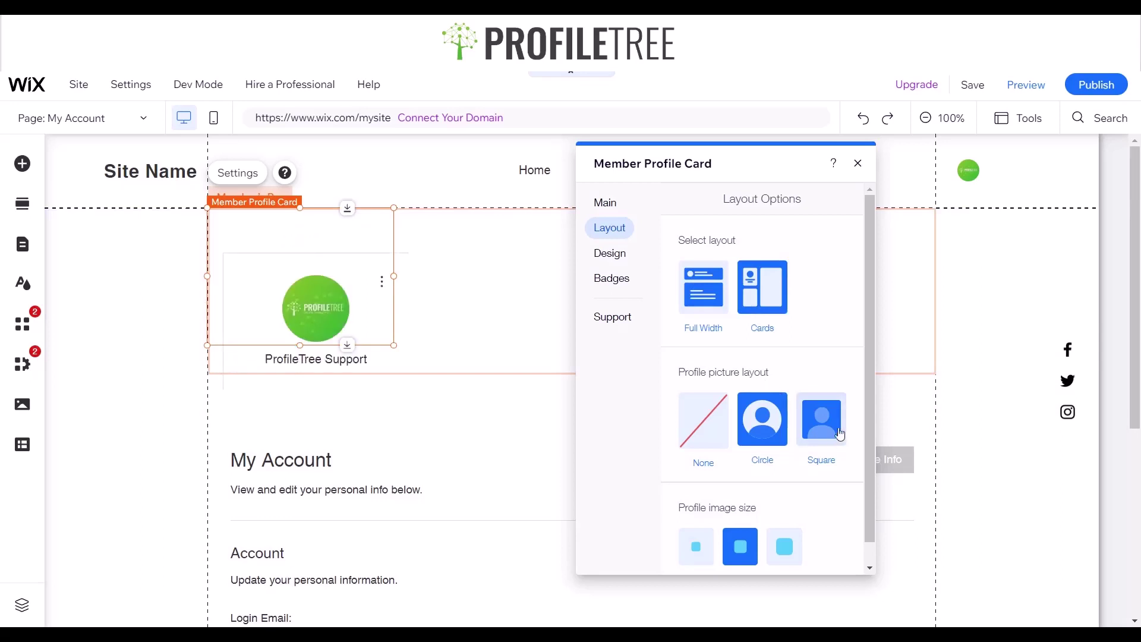
left_click(826, 429)
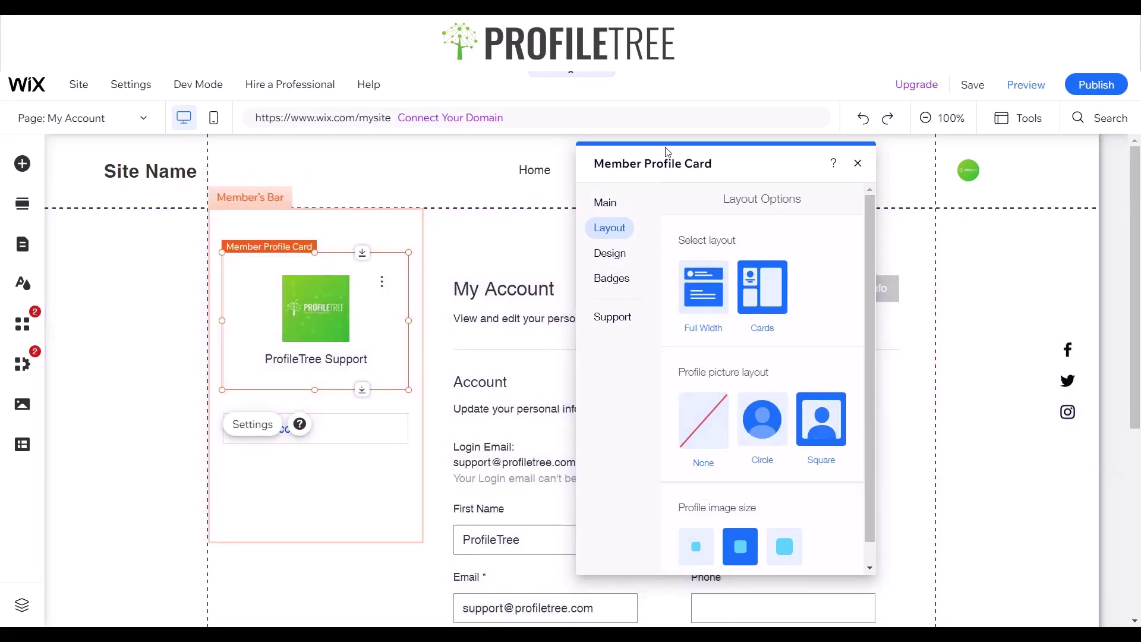
Step: Set a Full Width card with a Small picture, Medium cover and Center alignment
left_click_drag(664, 157, 676, 233)
left_click(710, 366)
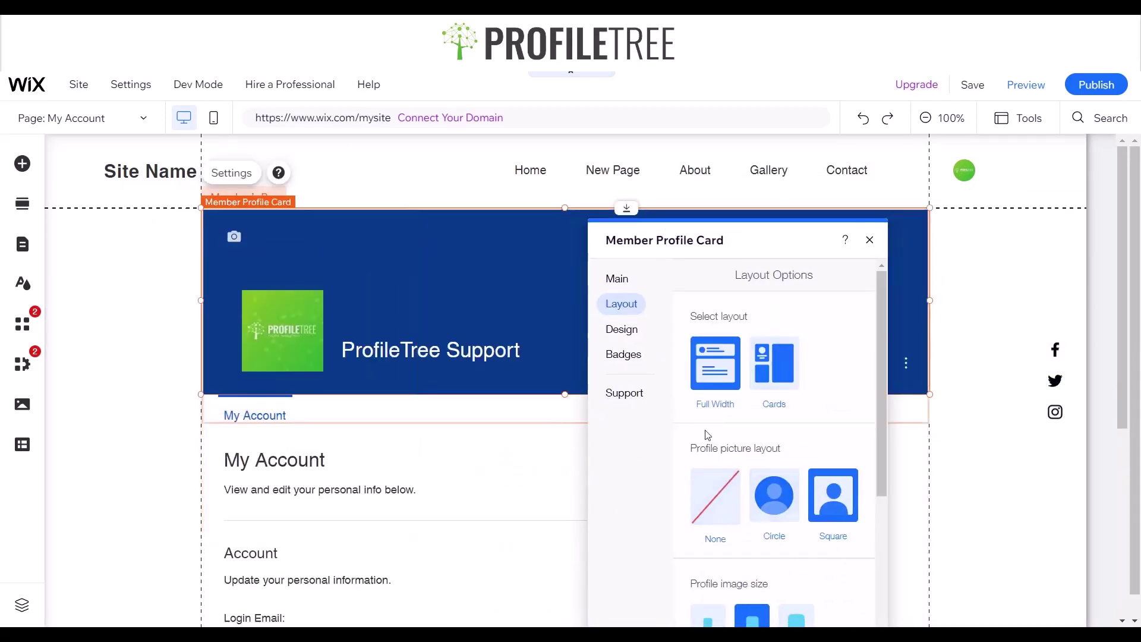
scroll(713, 288, "down", 5)
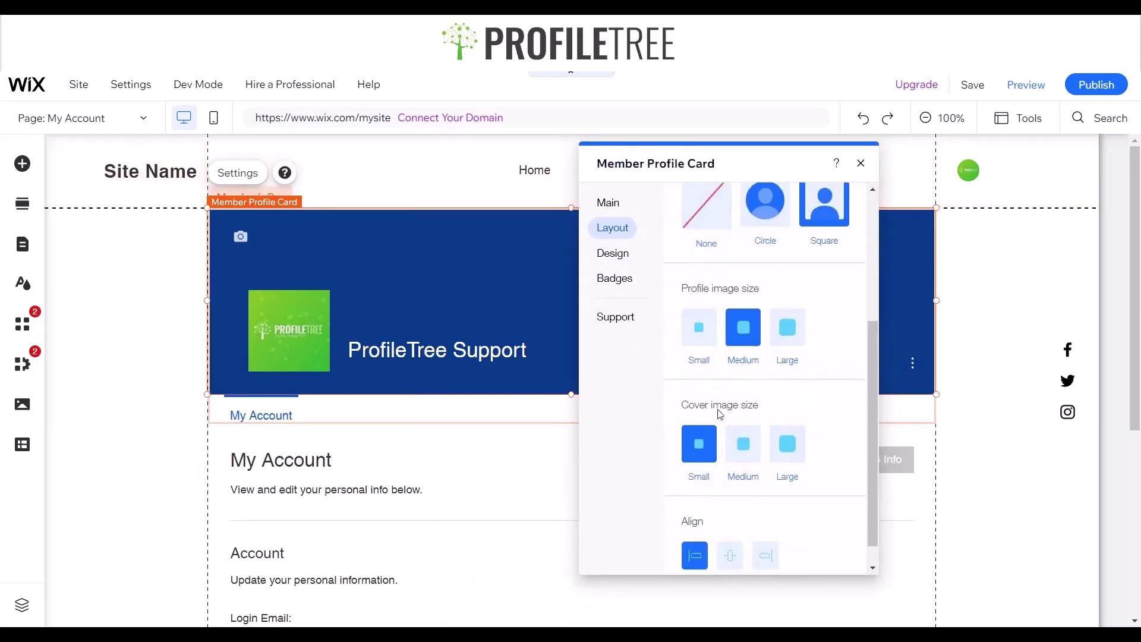
left_click(780, 317)
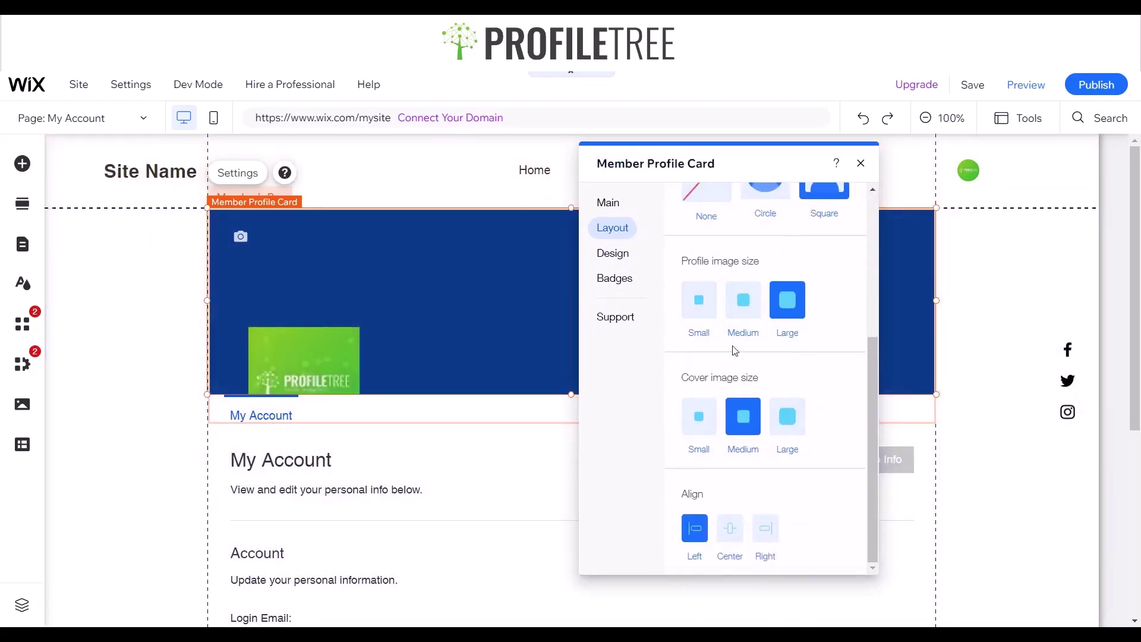
left_click(702, 312)
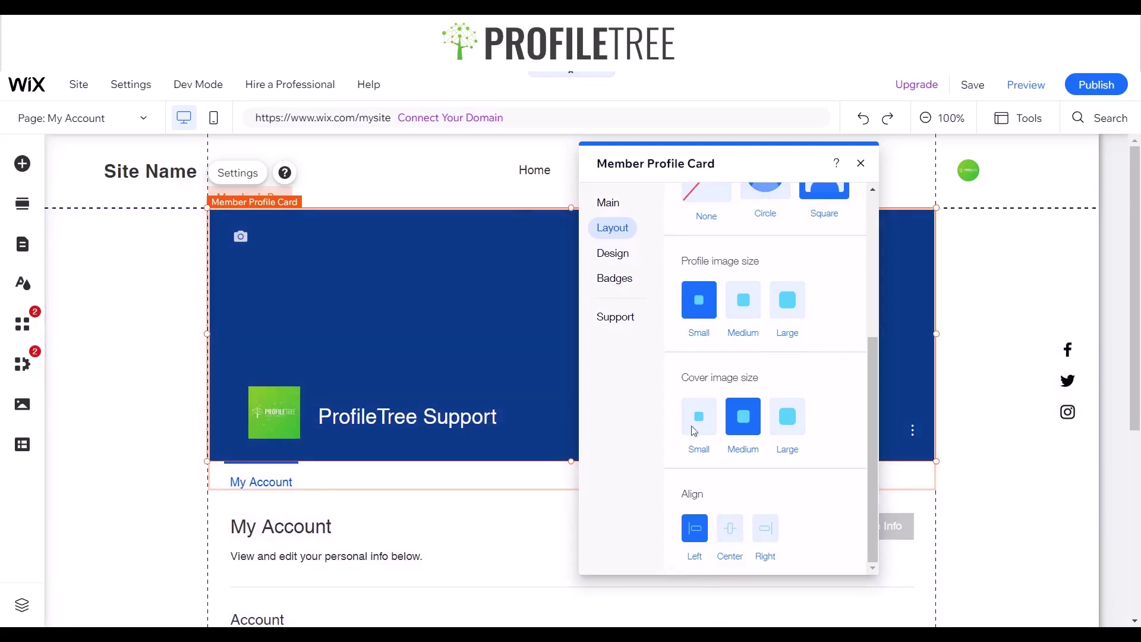
left_click(696, 423)
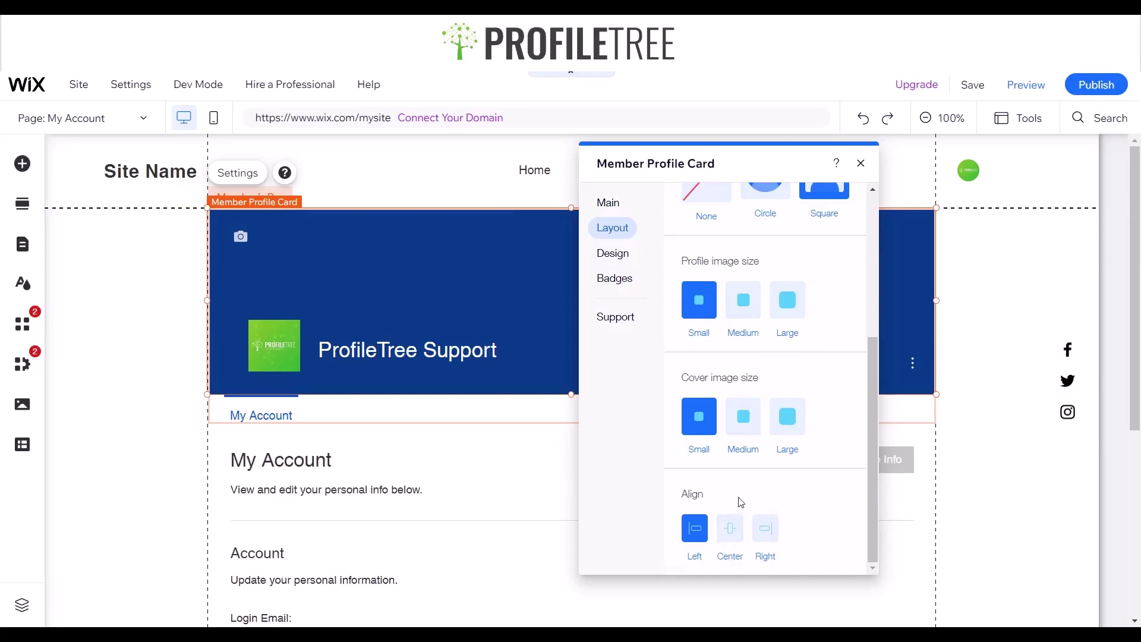
left_click(730, 528)
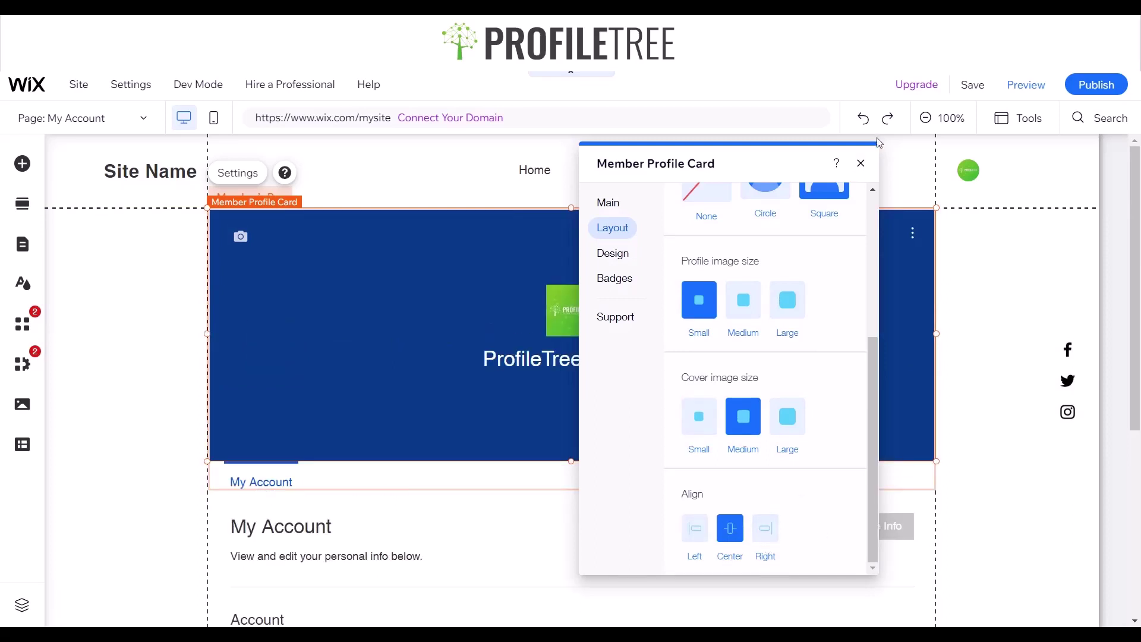
left_click(861, 163)
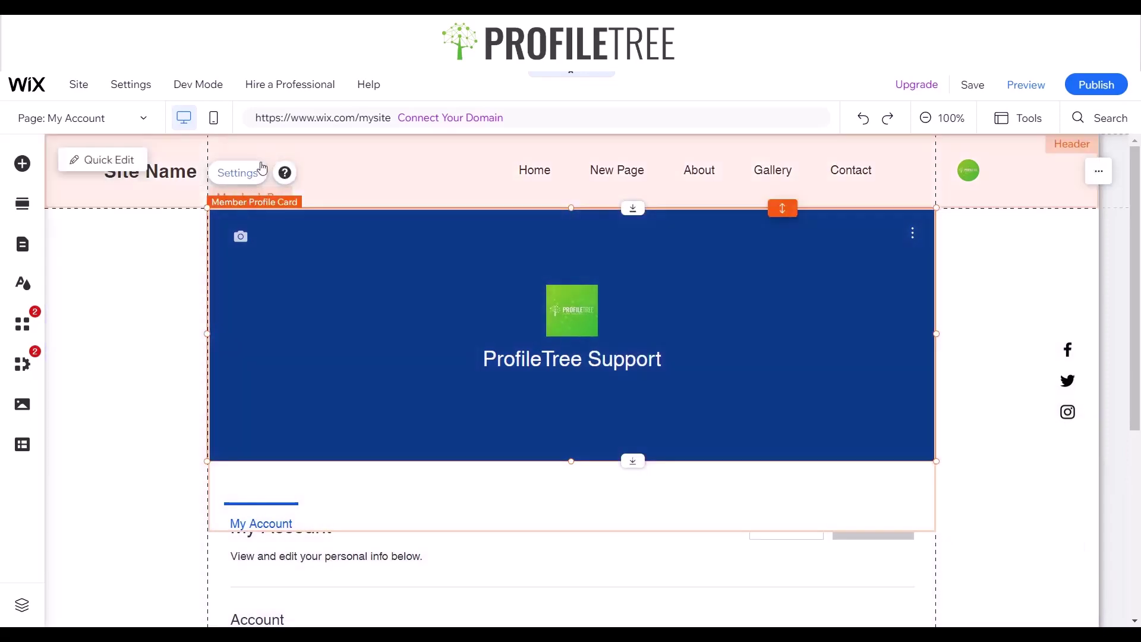
left_click(256, 172)
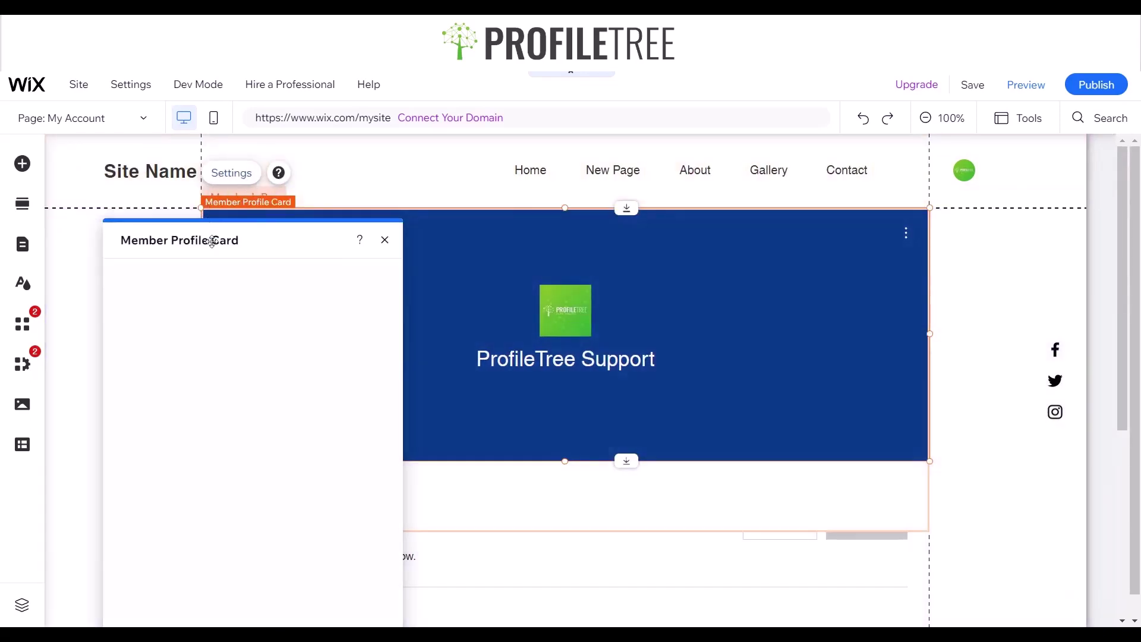
Step: Change the profile card's Member name text style to Comfortaa Regular
left_click_drag(308, 224, 594, 168)
left_click(425, 298)
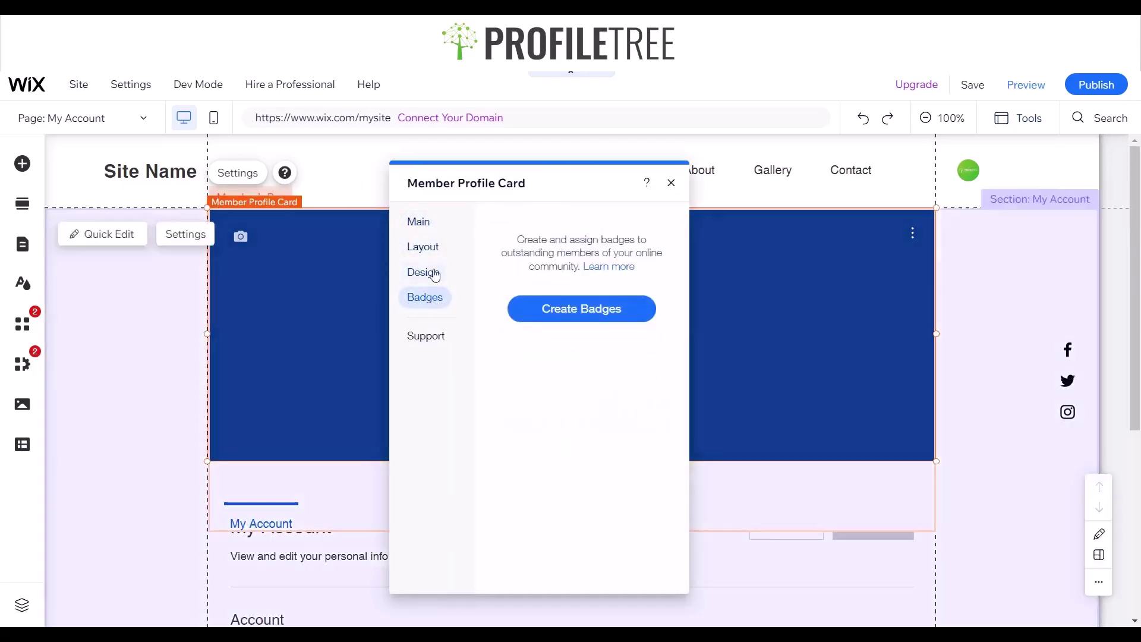
left_click(423, 273)
left_click(543, 237)
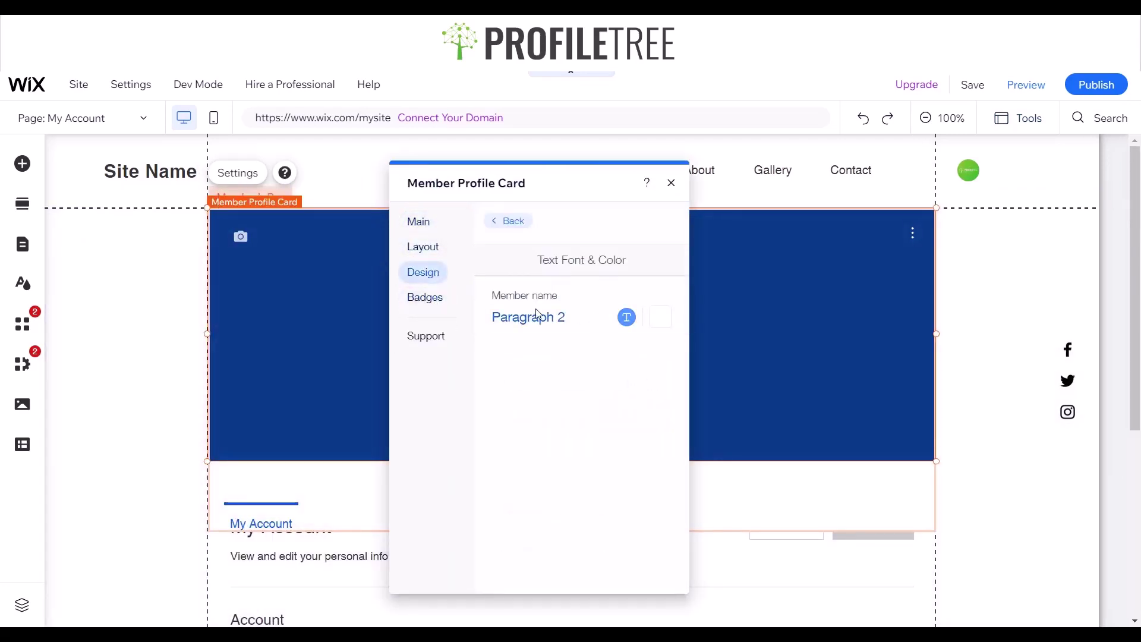
left_click(574, 324)
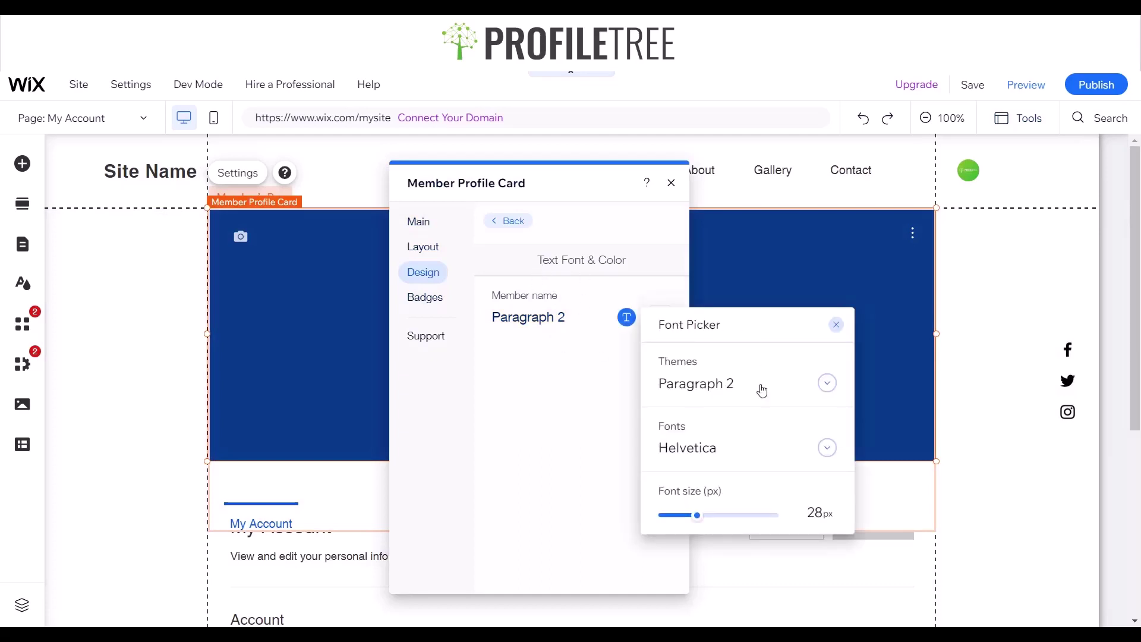
left_click(695, 448)
scroll(713, 505, "down", 5)
left_click(715, 476)
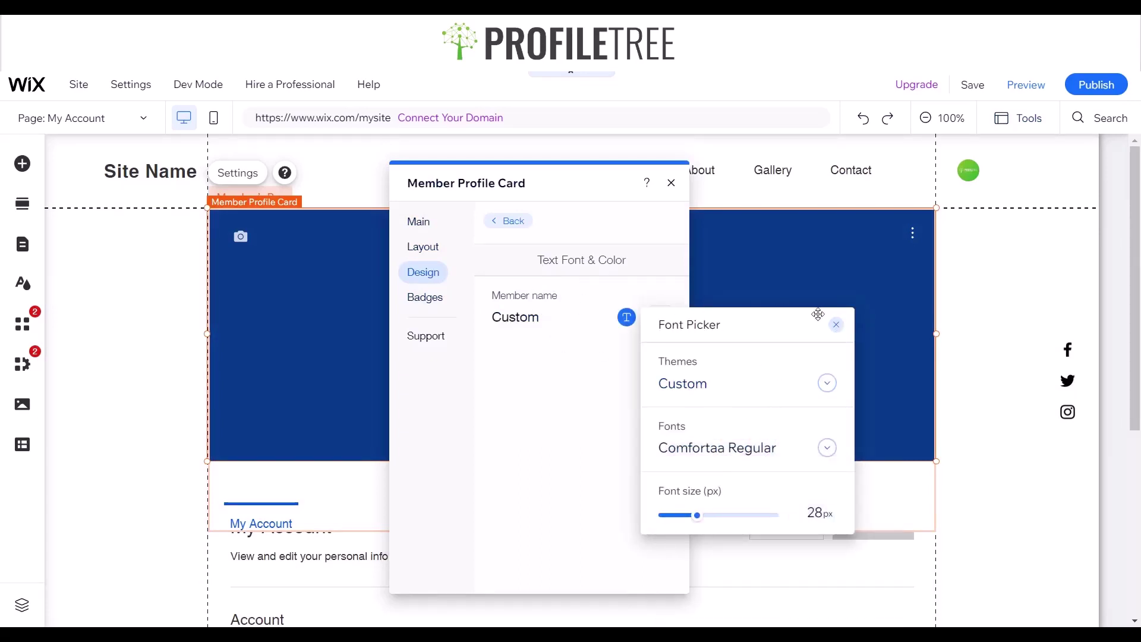
left_click(836, 324)
left_click(671, 183)
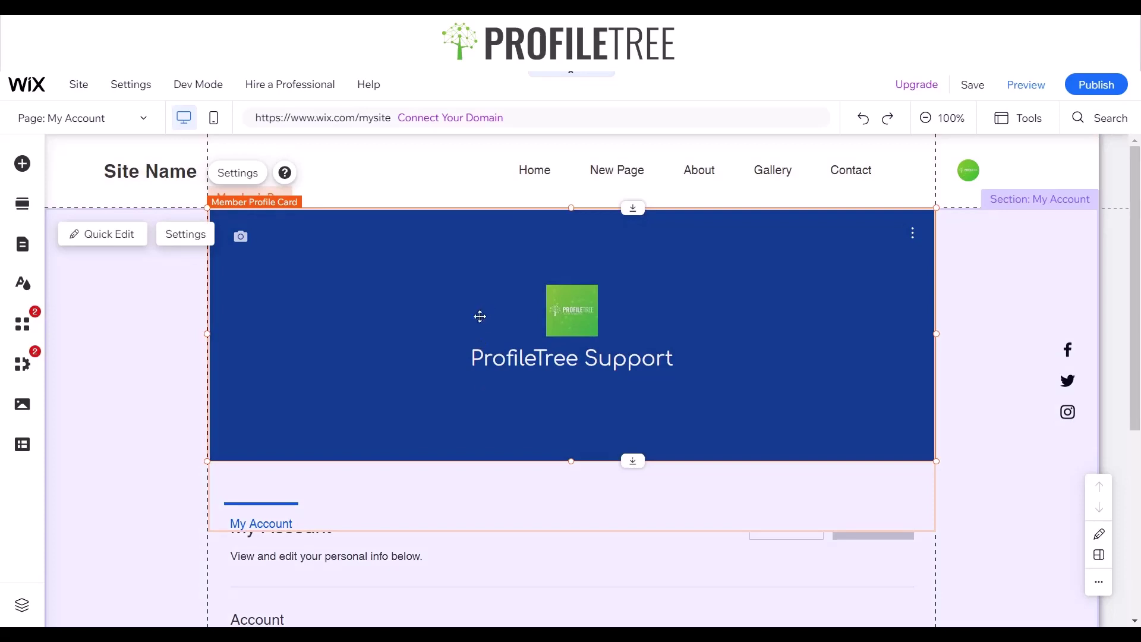
scroll(479, 316, "down", 3)
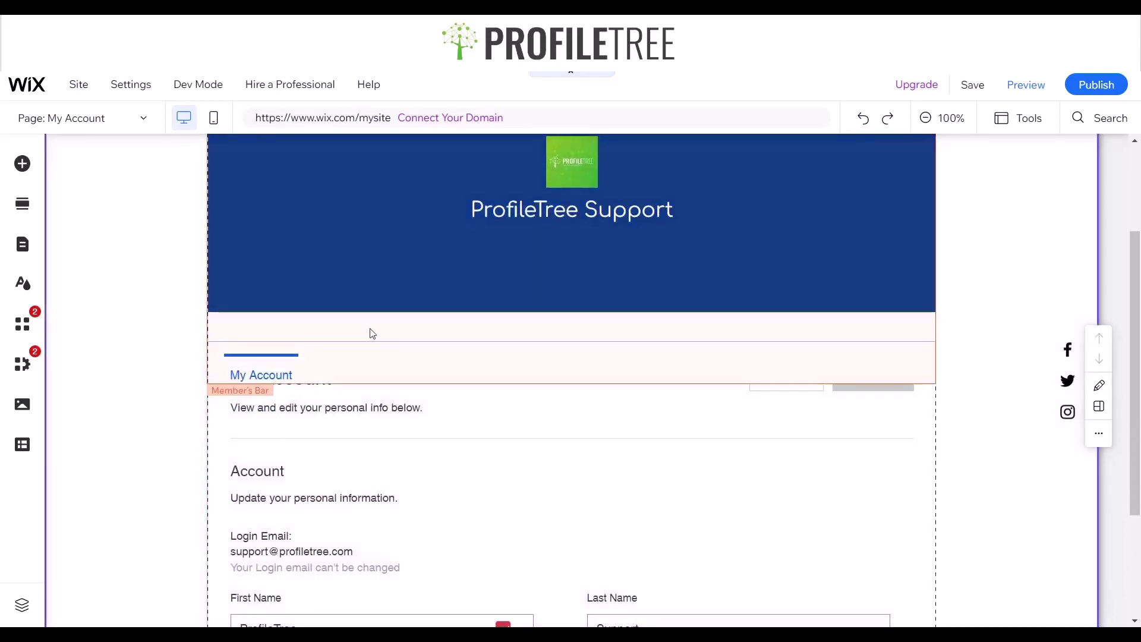
left_click(327, 357)
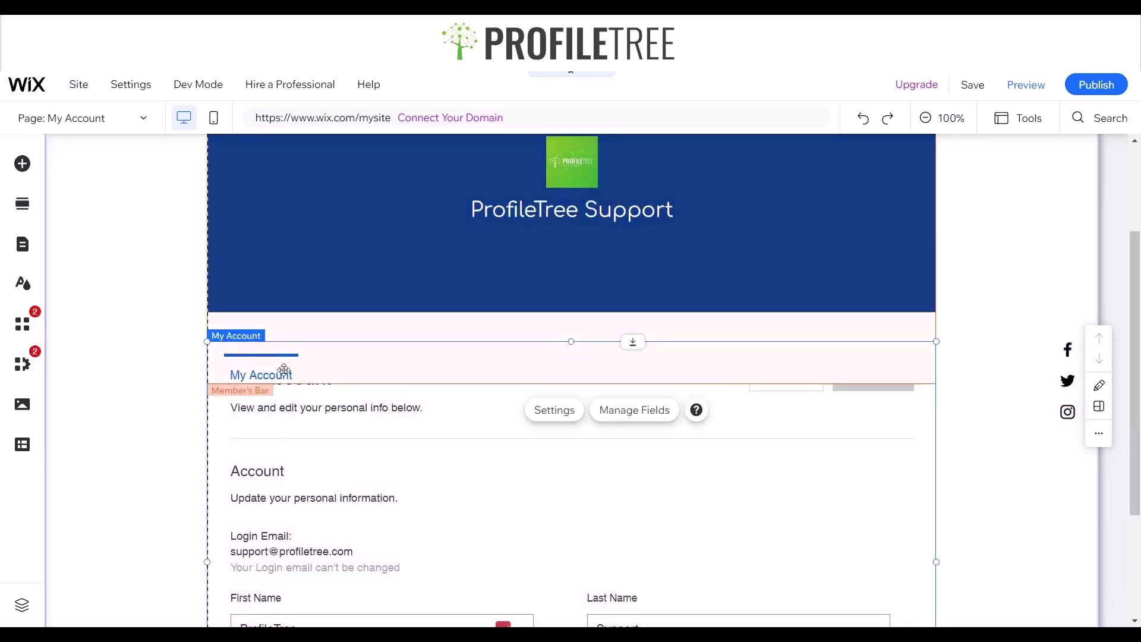
left_click(552, 410)
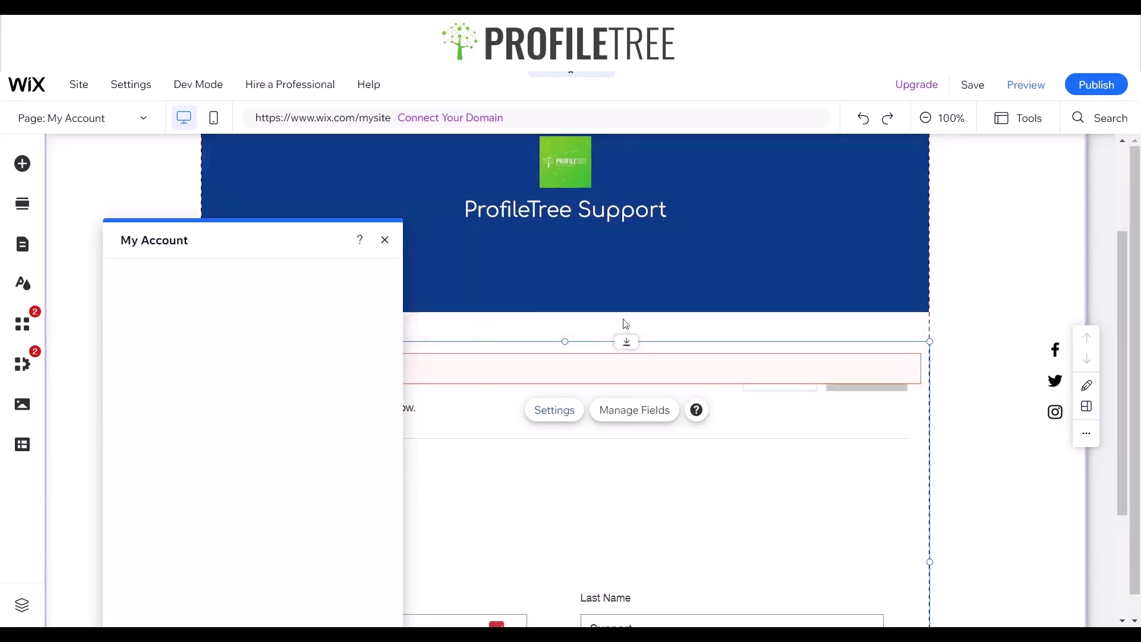
left_click(322, 285)
scroll(473, 393, "down", 3)
scroll(463, 428, "up", 3)
scroll(464, 568, "down", 5)
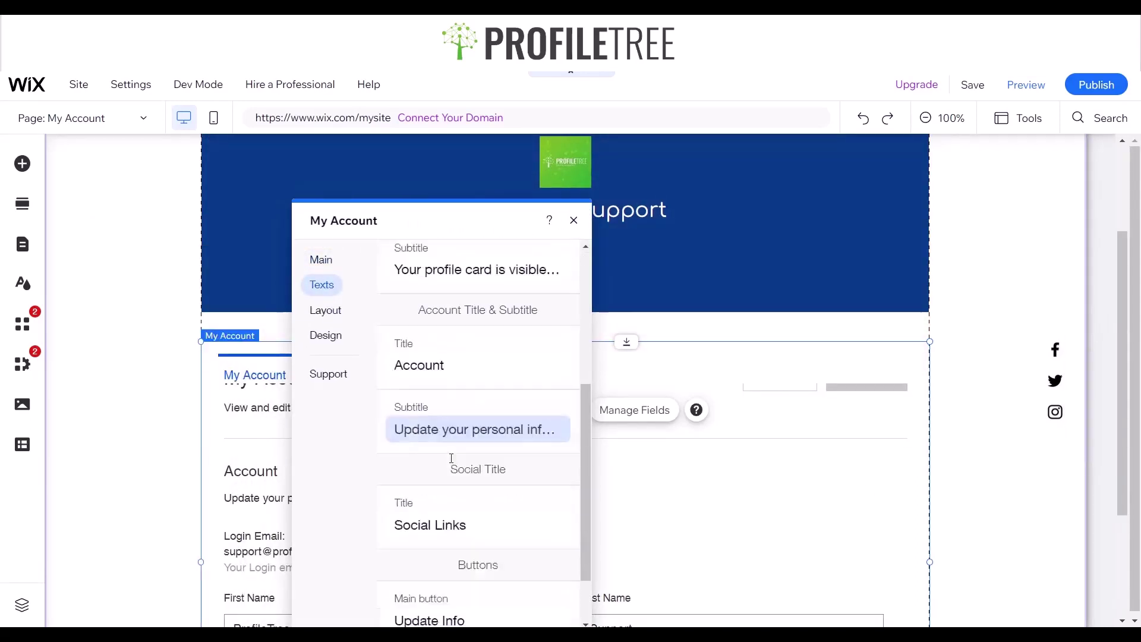
left_click_drag(434, 225, 492, 194)
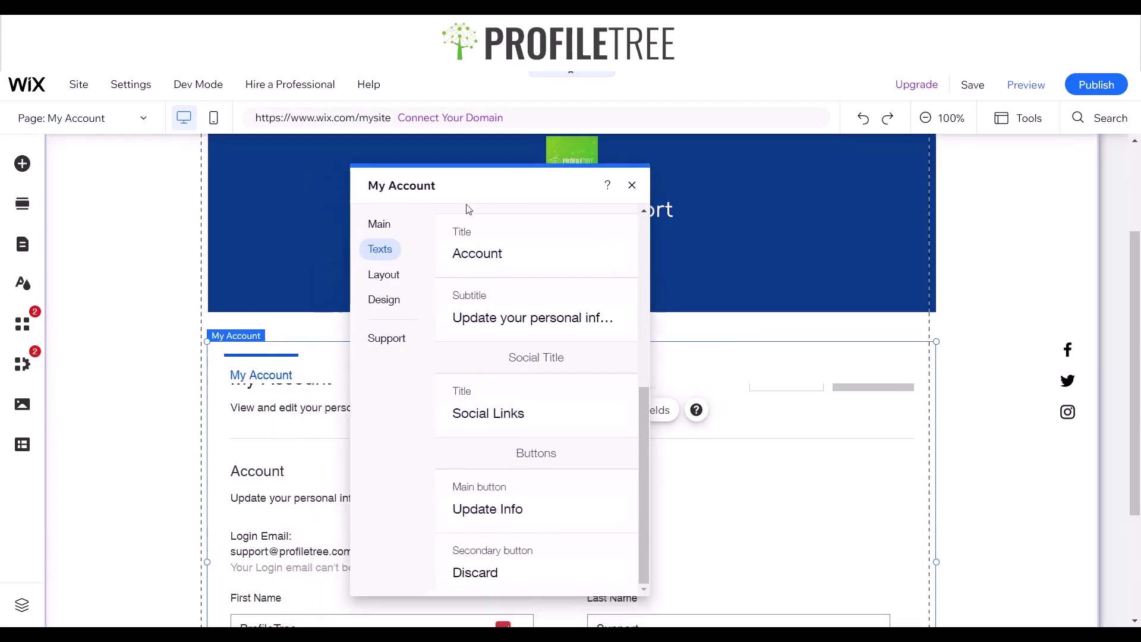
left_click(388, 273)
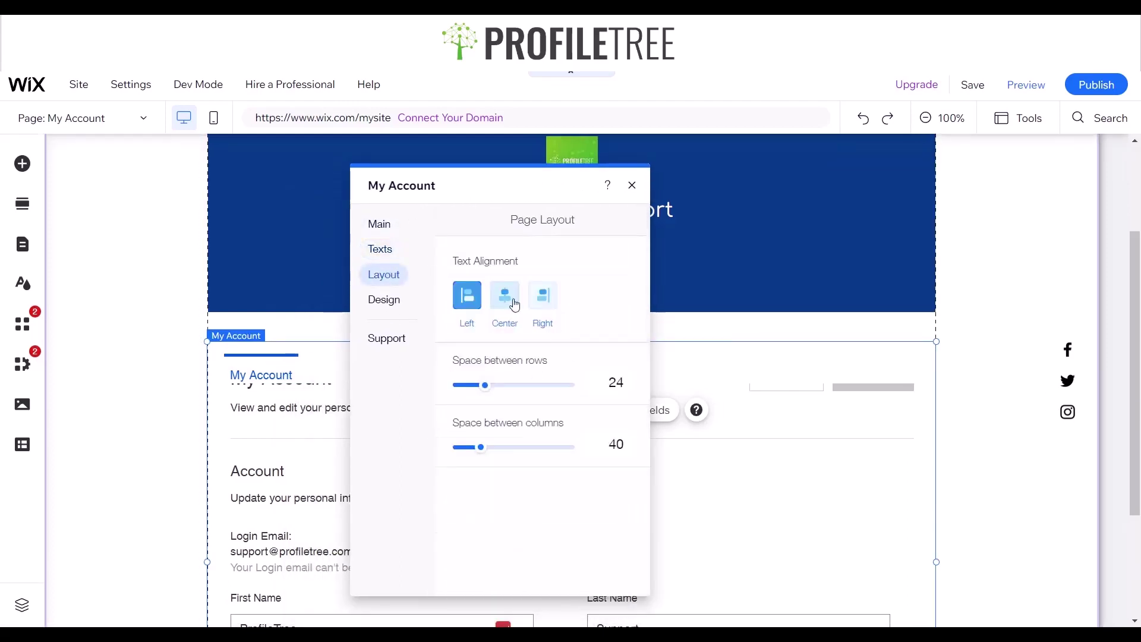
left_click(385, 301)
left_click(507, 239)
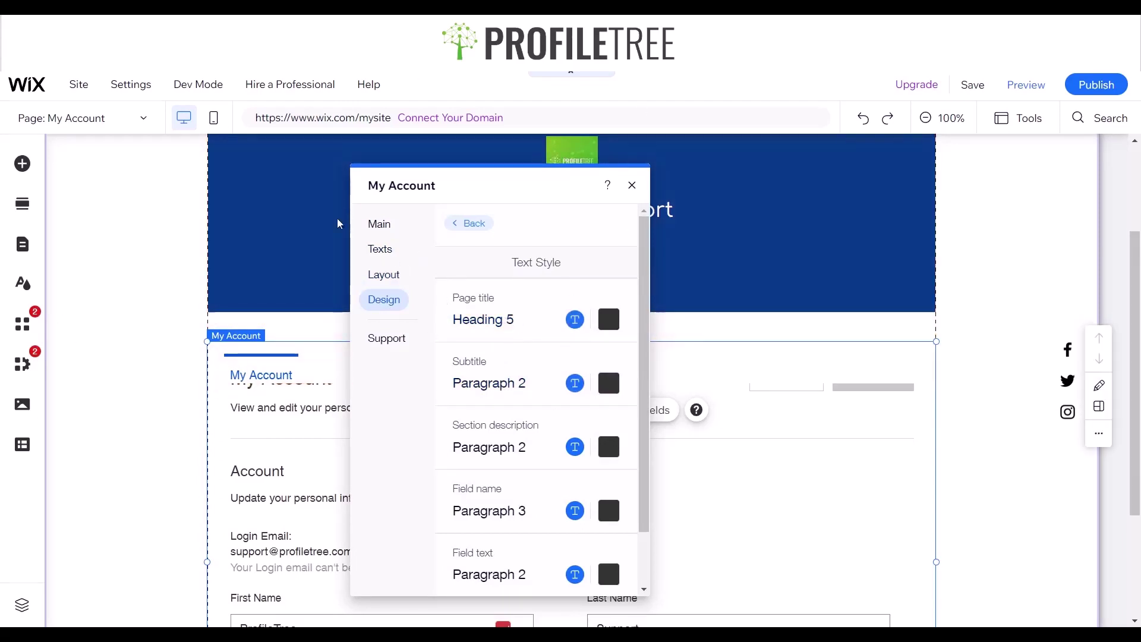
key("Escape")
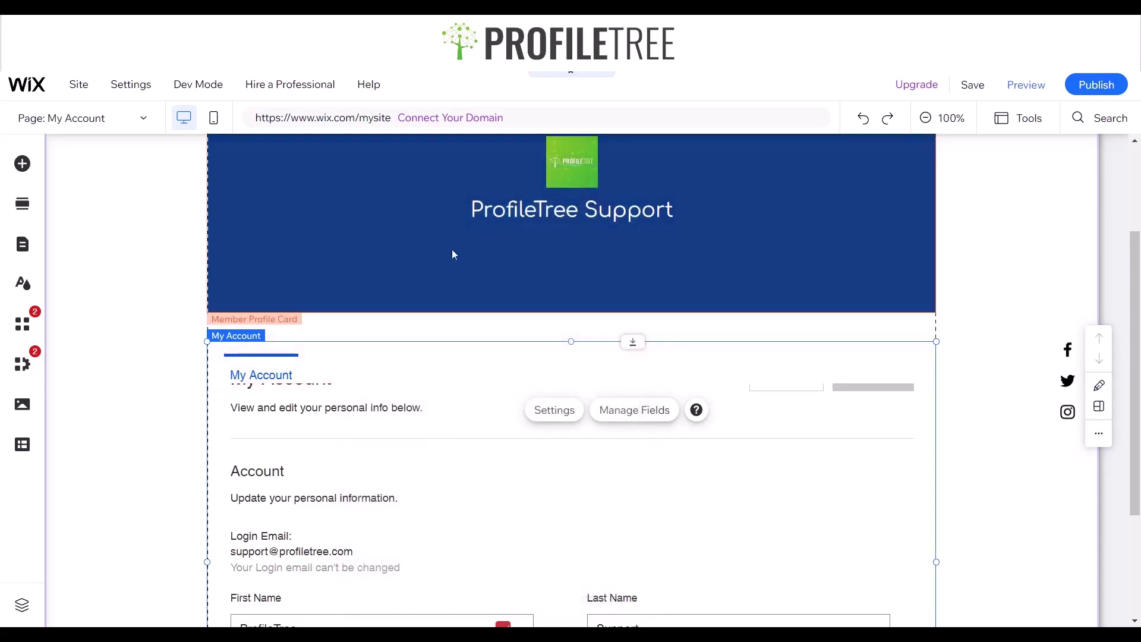
left_click(23, 283)
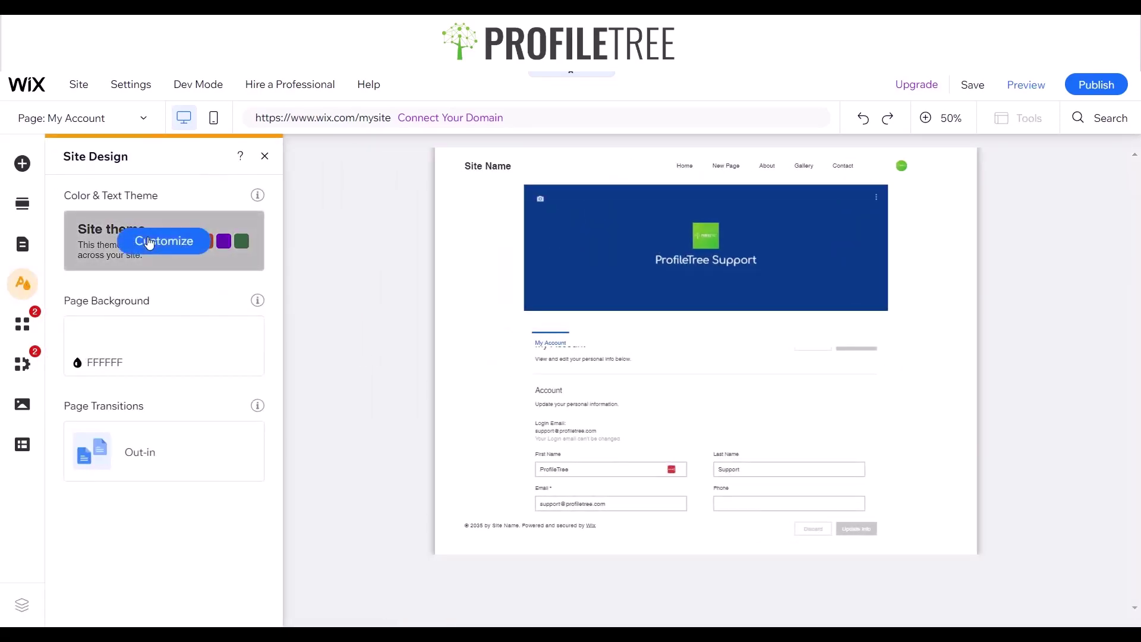
Step: Apply Comfortaa to all headings and paragraphs in the text theme, then close it
left_click(162, 242)
left_click(215, 287)
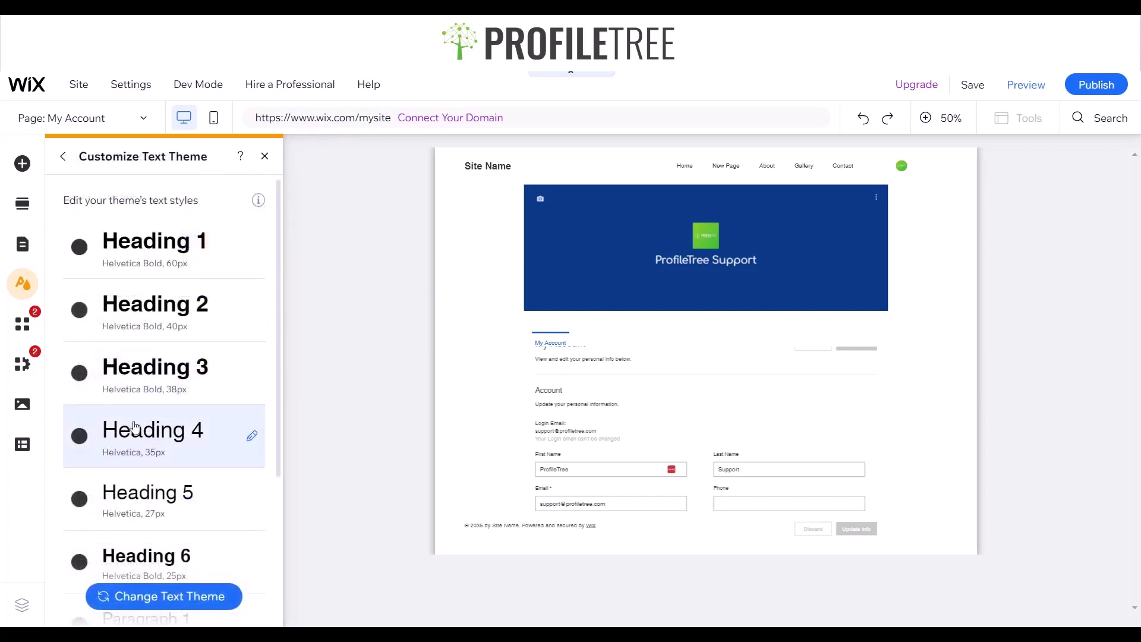
scroll(130, 446, "down", 4)
scroll(152, 327, "up", 4)
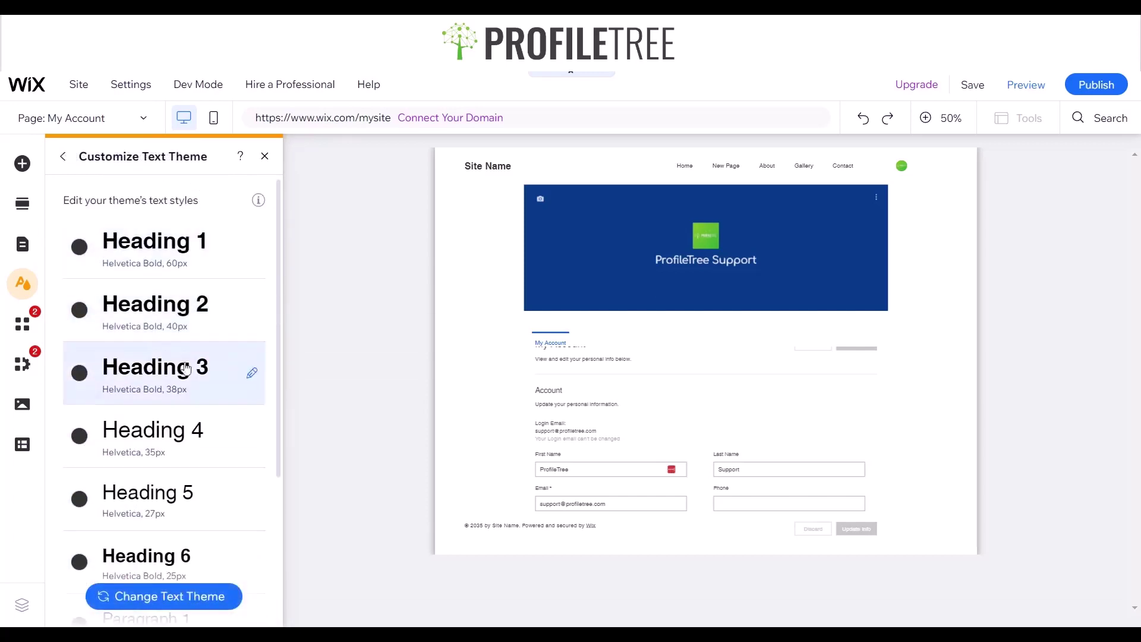
scroll(154, 416, "down", 3)
scroll(158, 298, "up", 3)
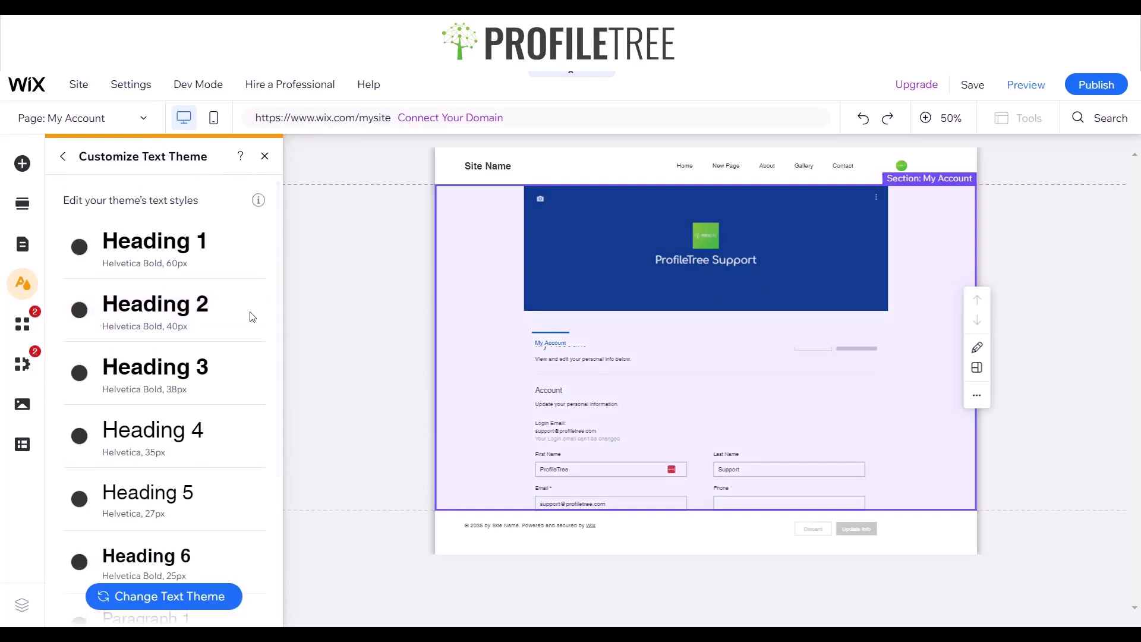
scroll(154, 256, "down", 3)
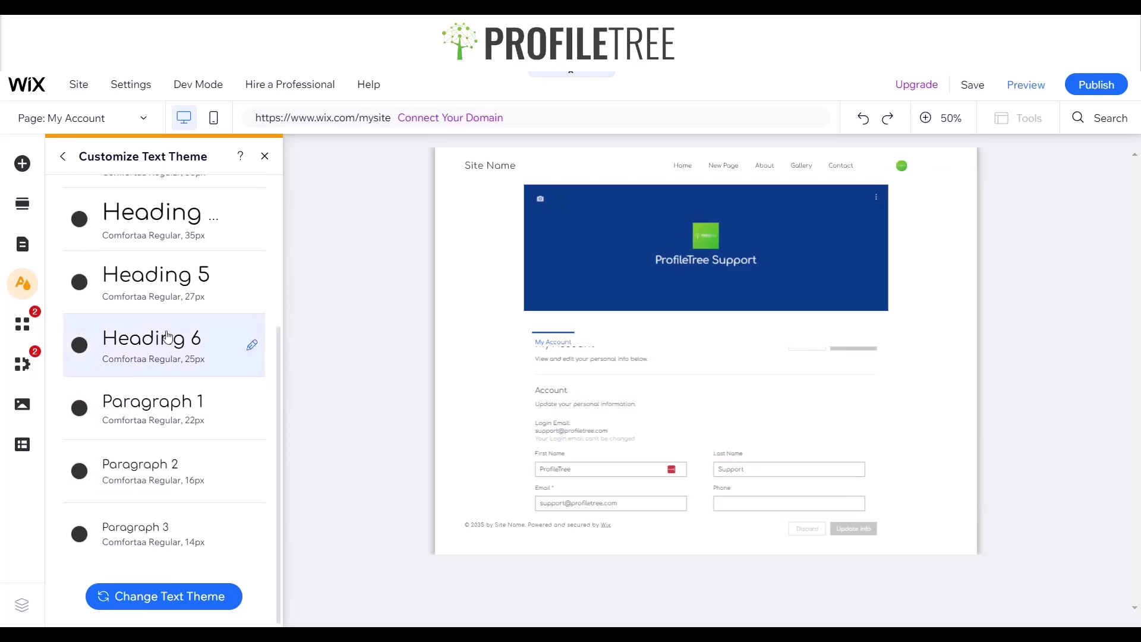
scroll(155, 268, "up", 3)
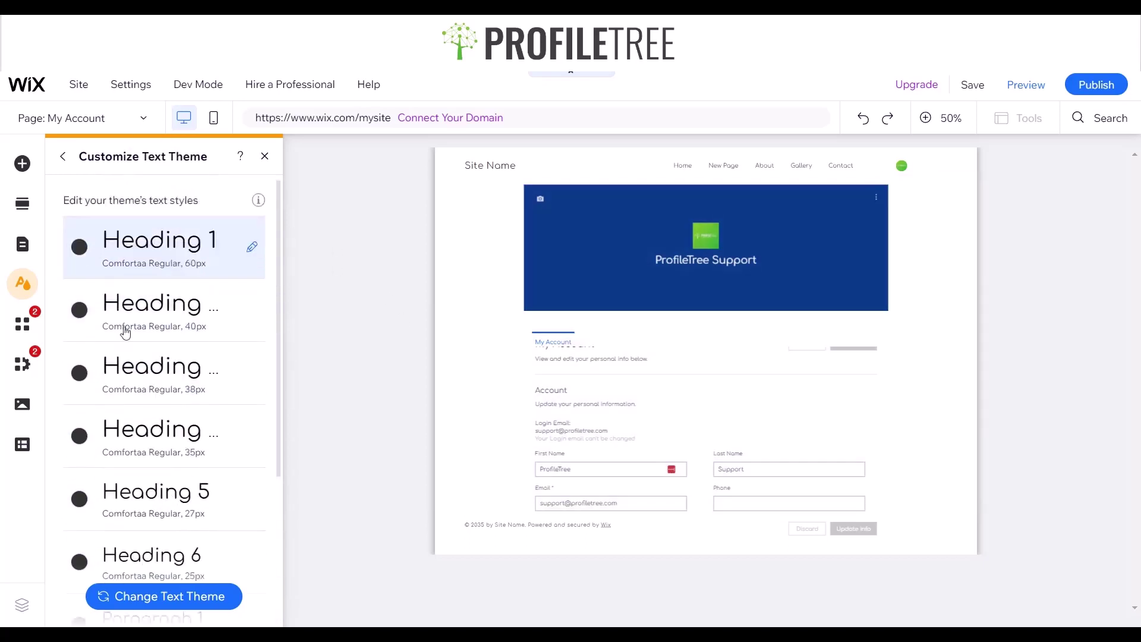
scroll(122, 331, "down", 3)
left_click(308, 159)
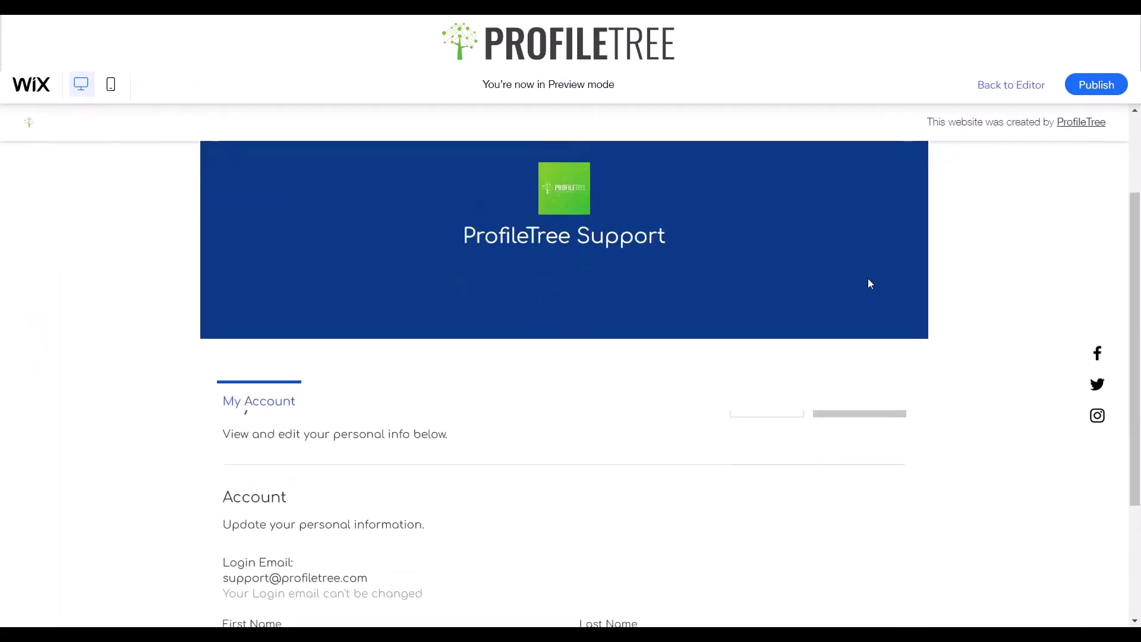
Step: Scroll through the My Account page preview and go back to the editor
scroll(601, 291, "down", 4)
scroll(506, 246, "down", 2)
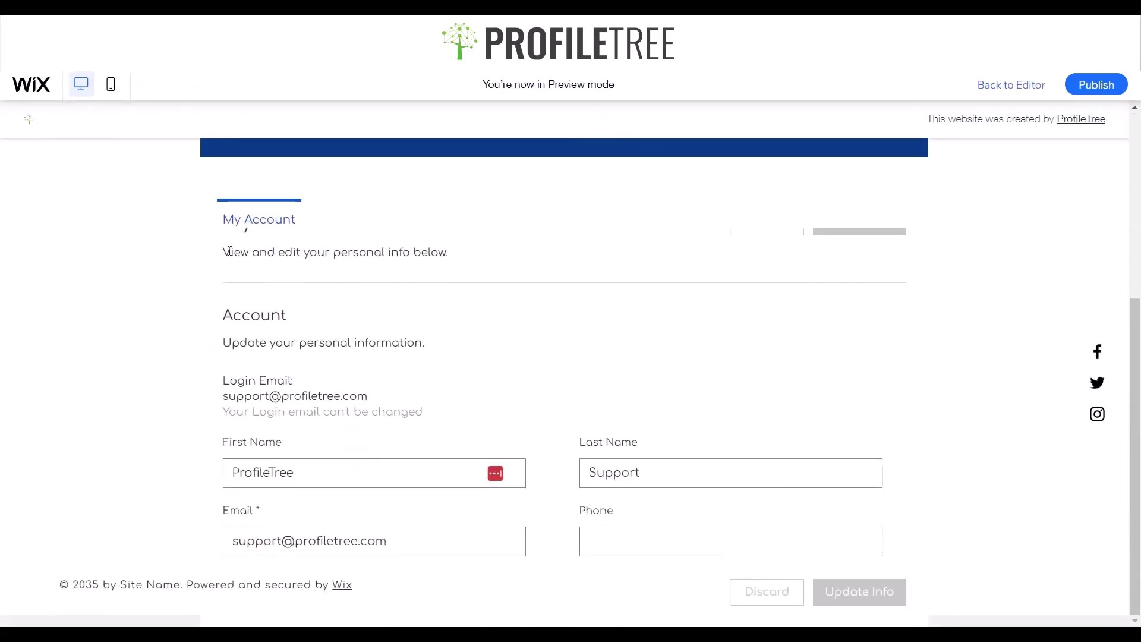
scroll(666, 380, "up", 1)
scroll(669, 360, "down", 1)
scroll(689, 250, "up", 3)
left_click(1015, 87)
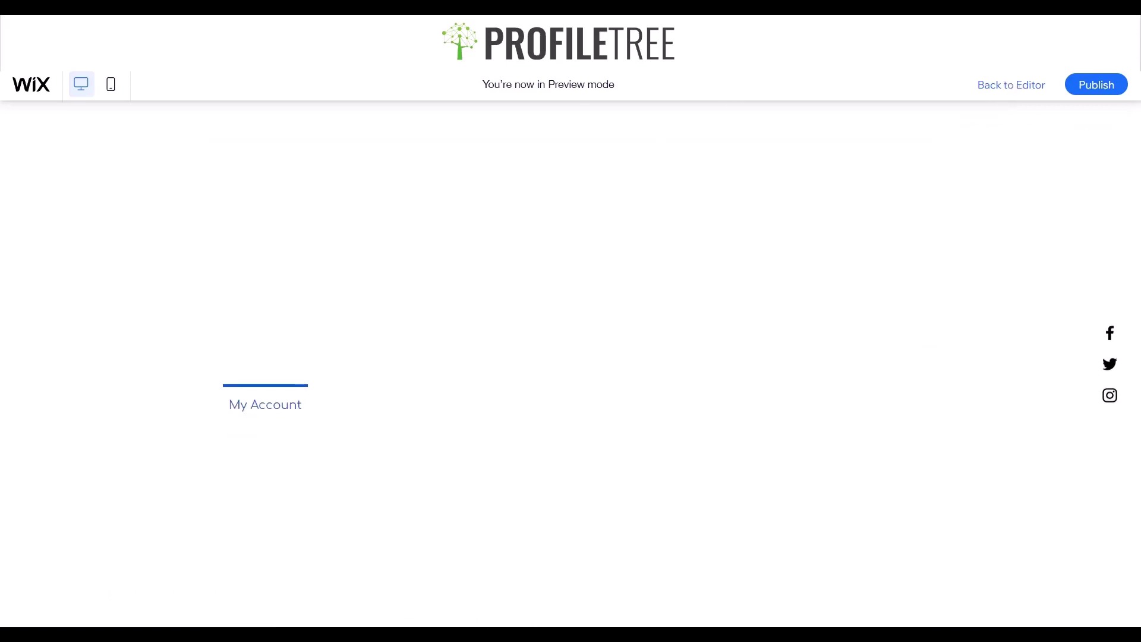
scroll(479, 413, "down", 4)
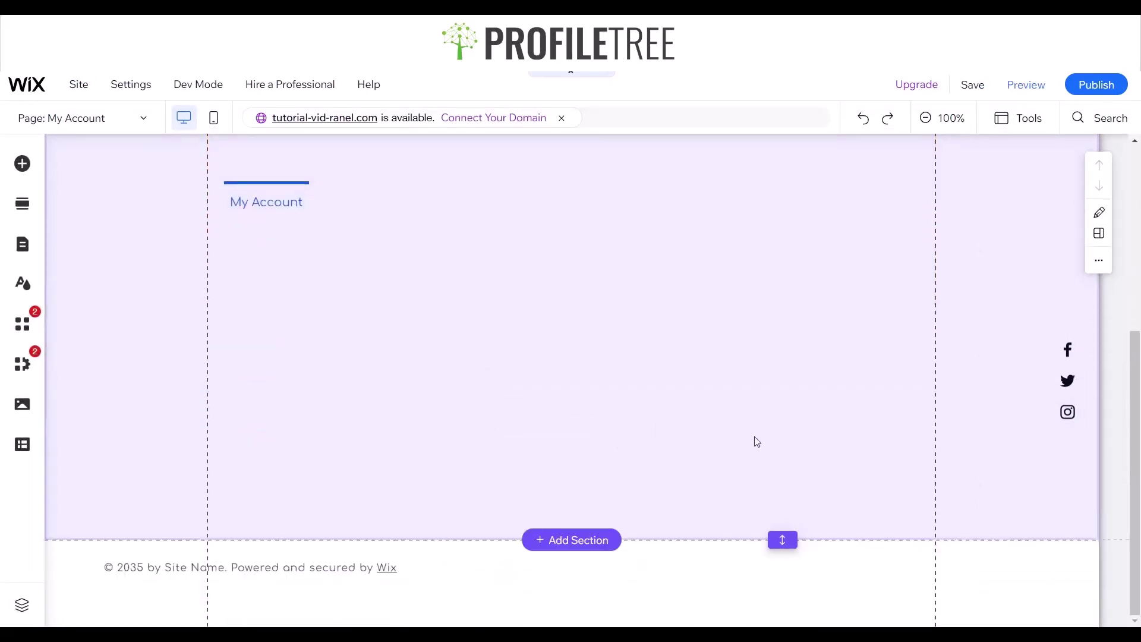
Step: Select the My Account widget and choose Manage Fields
scroll(467, 447, "up", 4)
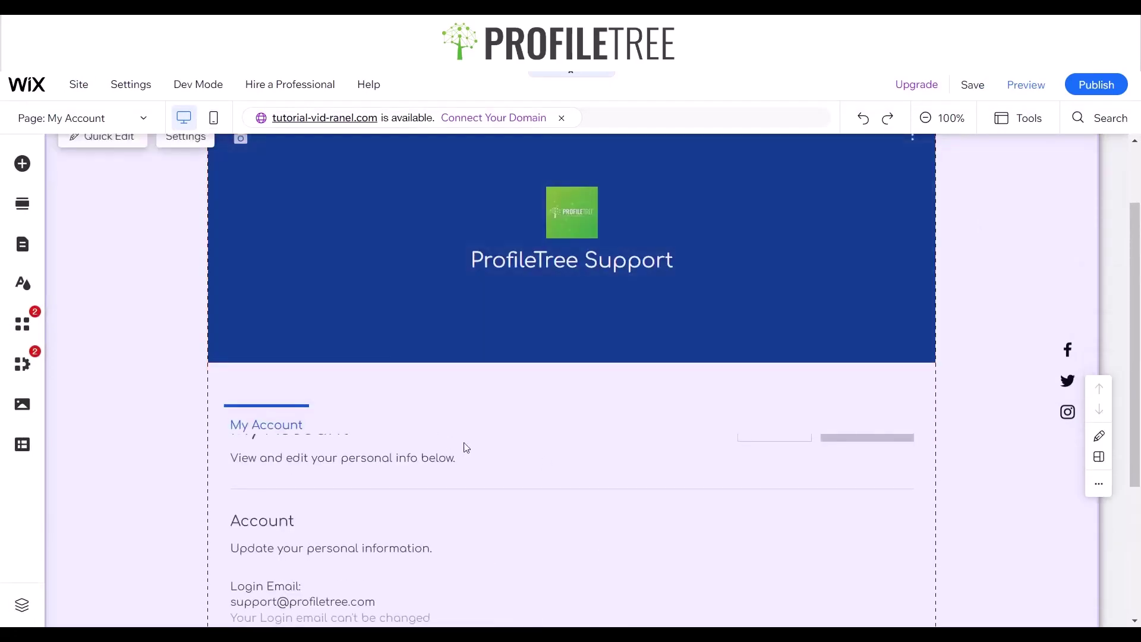
scroll(467, 448, "up", 1)
scroll(439, 476, "down", 4)
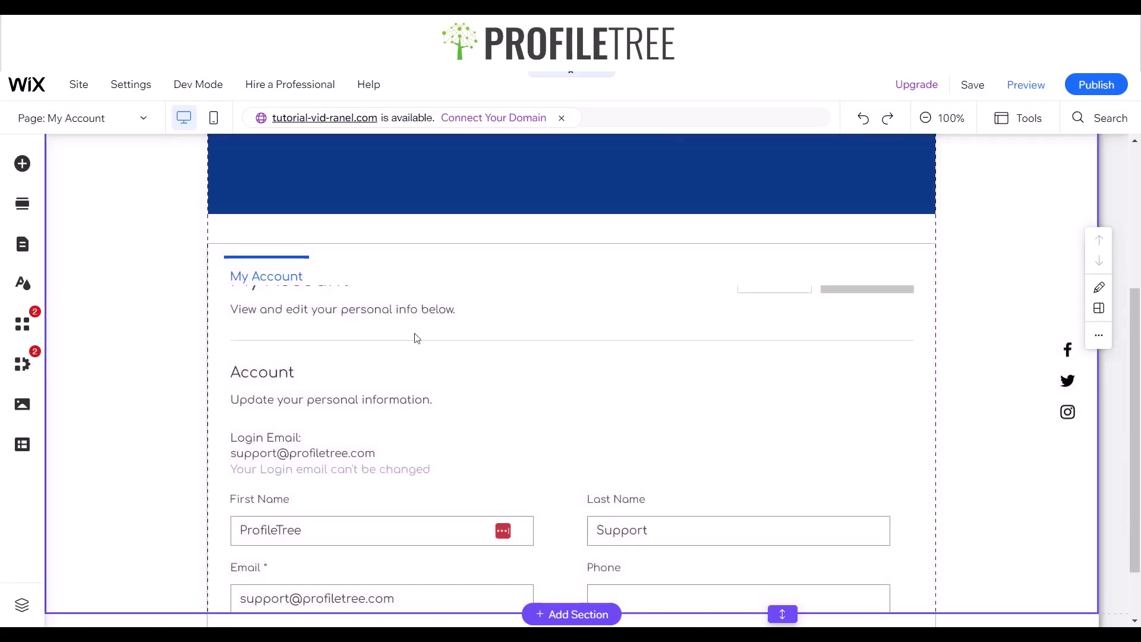
left_click(411, 386)
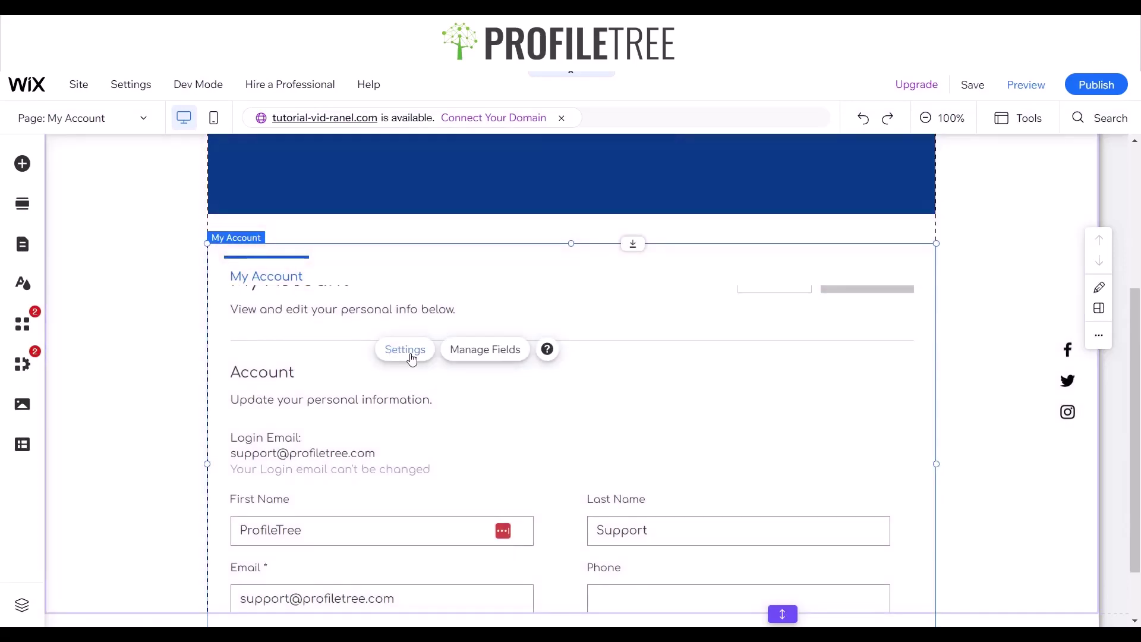
left_click(476, 355)
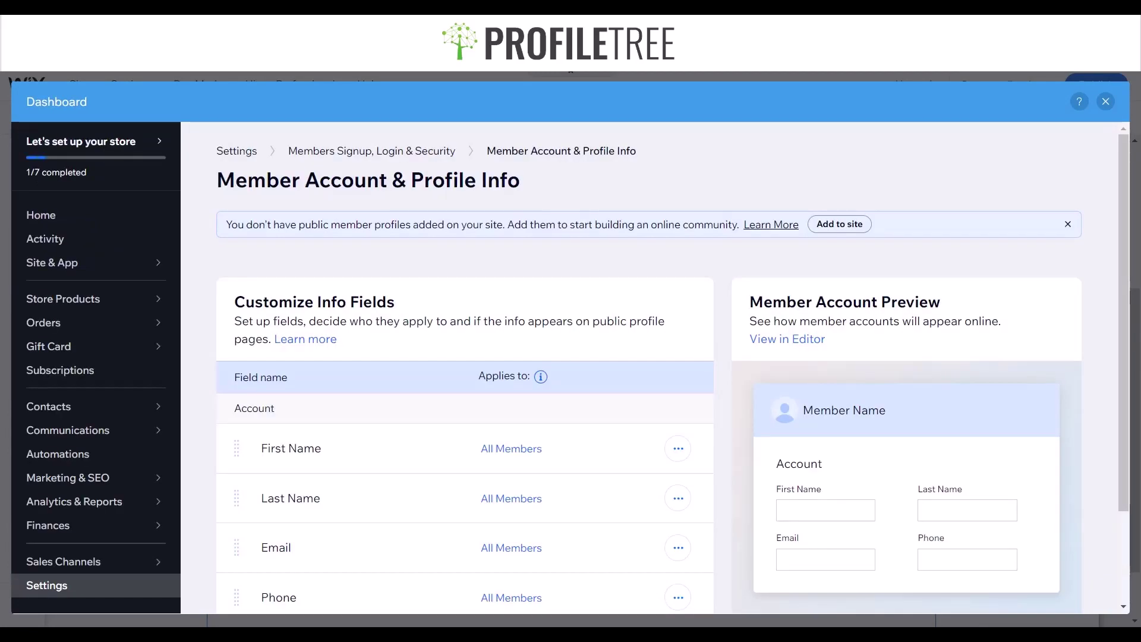
Step: Add the Title and Birthdate fields from the Add More Fields list
scroll(354, 422, "down", 2)
scroll(395, 360, "down", 1)
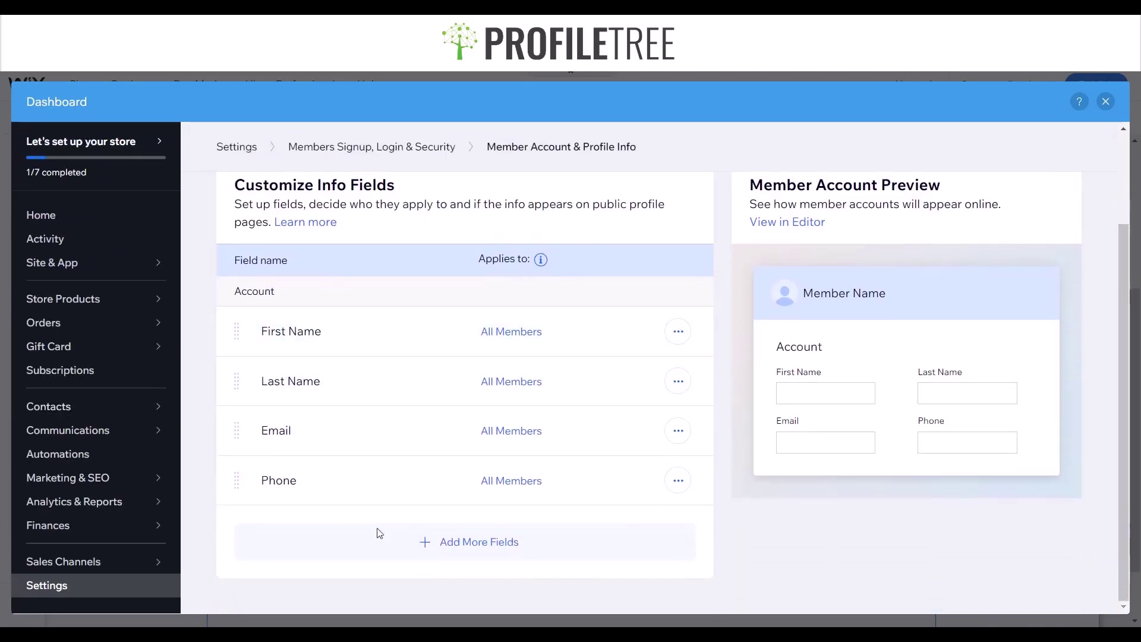
left_click(470, 553)
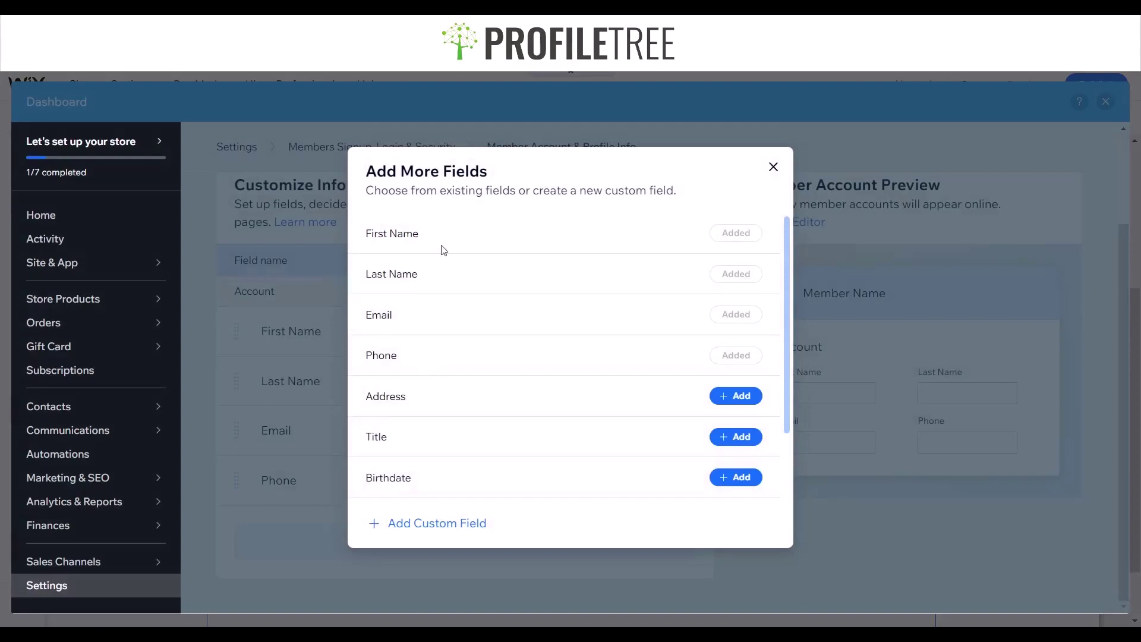
scroll(395, 286, "down", 2)
scroll(403, 306, "up", 2)
scroll(505, 404, "down", 1)
left_click(737, 358)
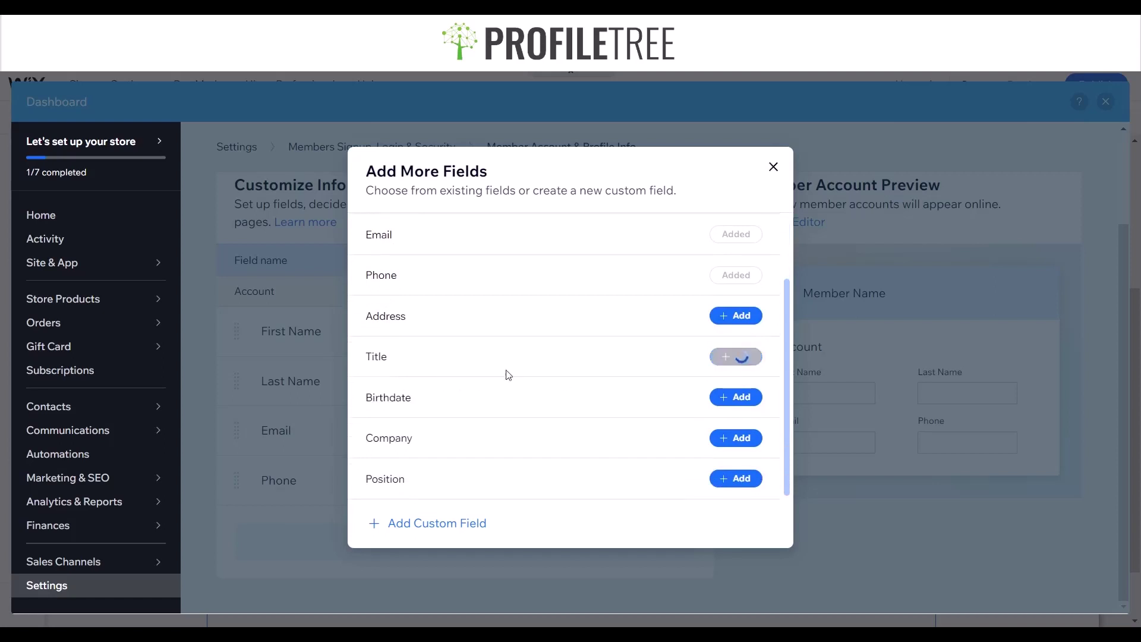
left_click(731, 405)
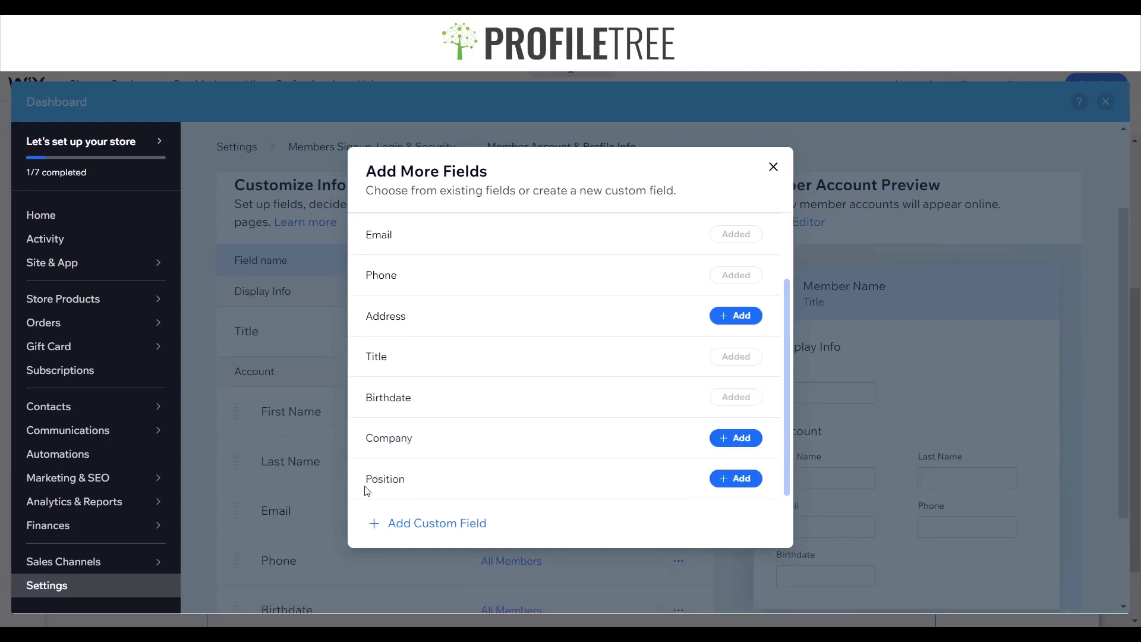
Step: Close the Add More Fields dialog and review the updated profile fields list
left_click_drag(366, 491, 428, 491)
left_click_drag(365, 438, 414, 438)
left_click_drag(413, 480, 439, 458)
left_click(469, 446)
left_click(773, 170)
scroll(937, 349, "up", 4)
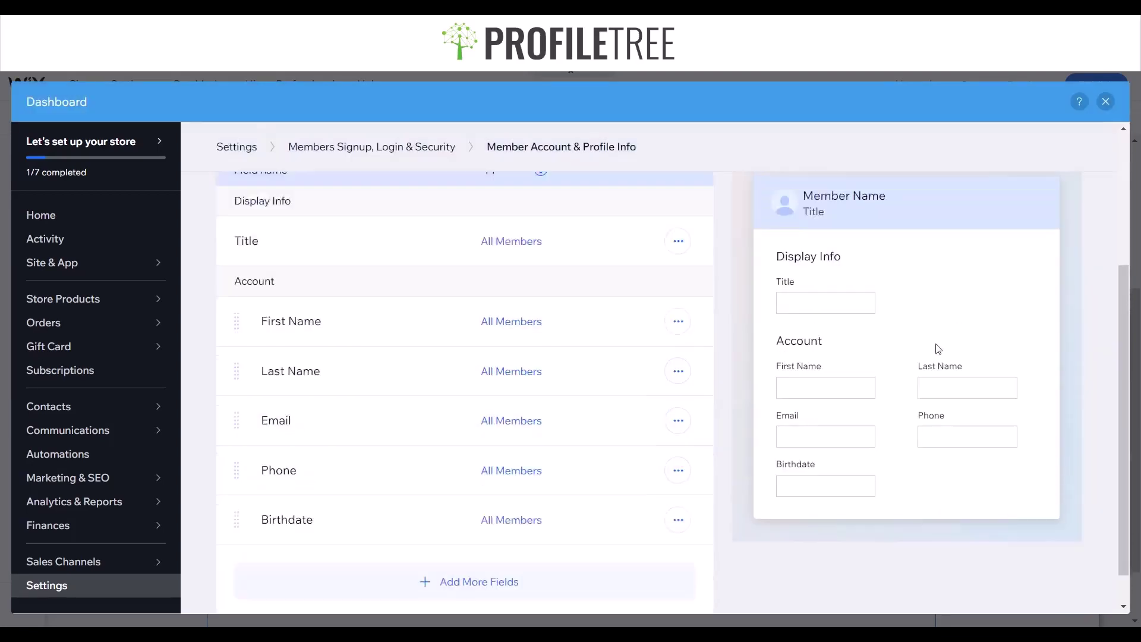
scroll(822, 283, "down", 2)
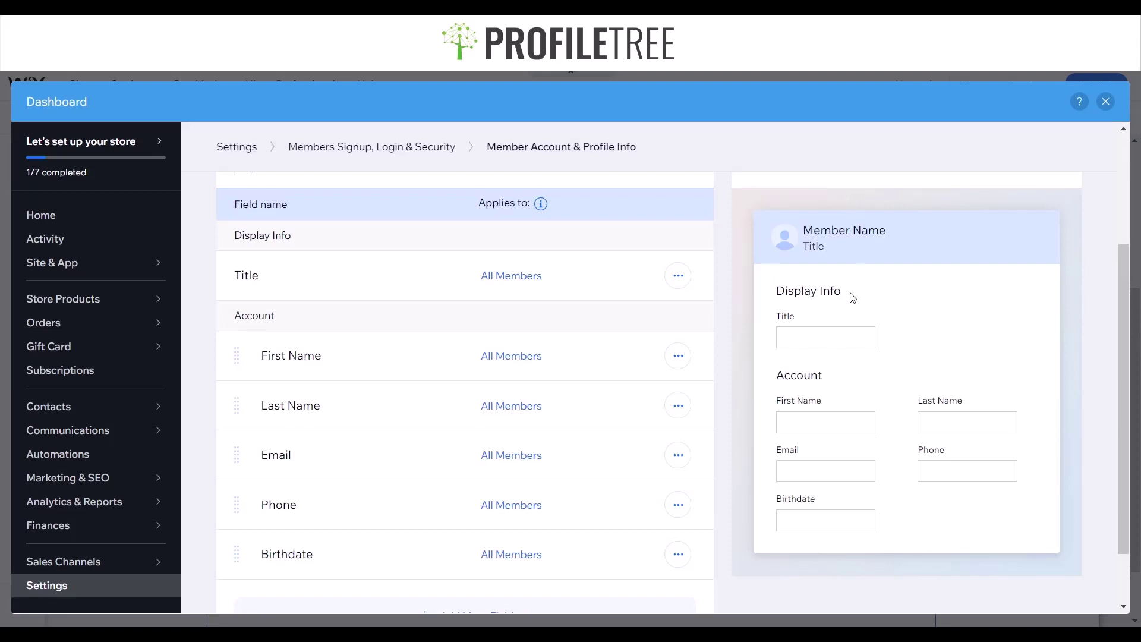
left_click(765, 325)
left_click_drag(767, 413, 1031, 397)
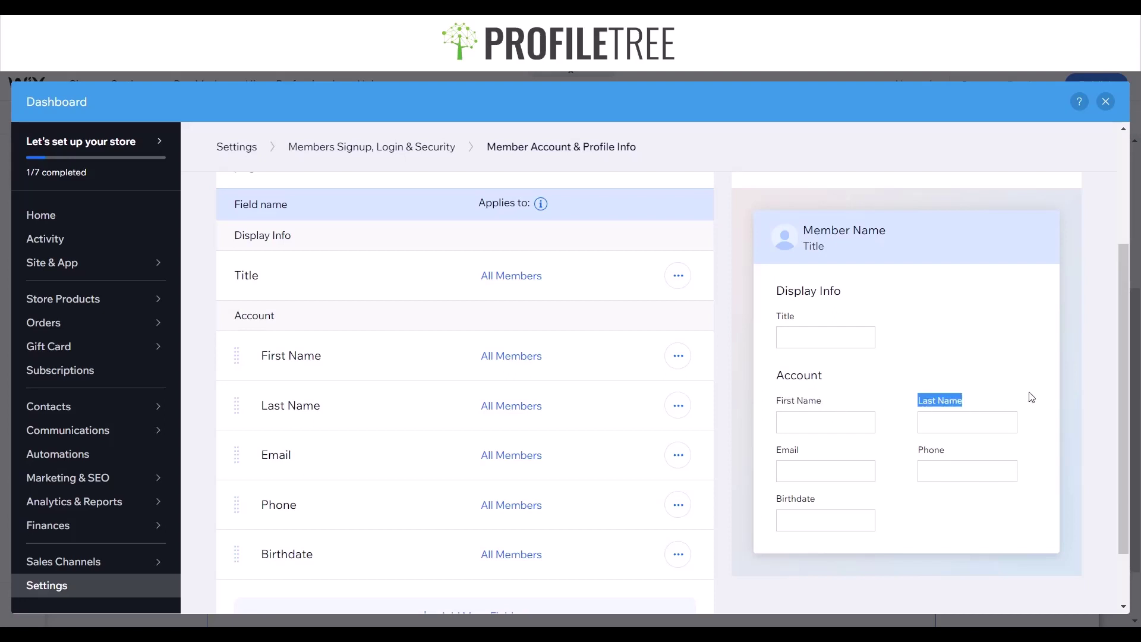
Step: Close the Dashboard and return to the My Account page in the editor
left_click(1105, 102)
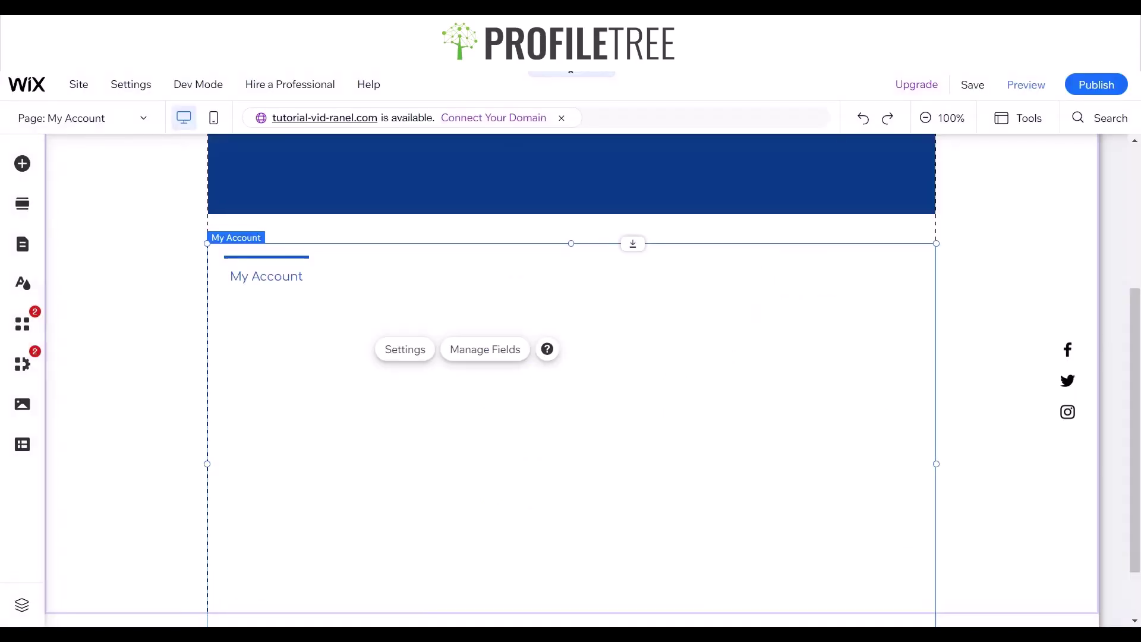
scroll(654, 407, "down", 2)
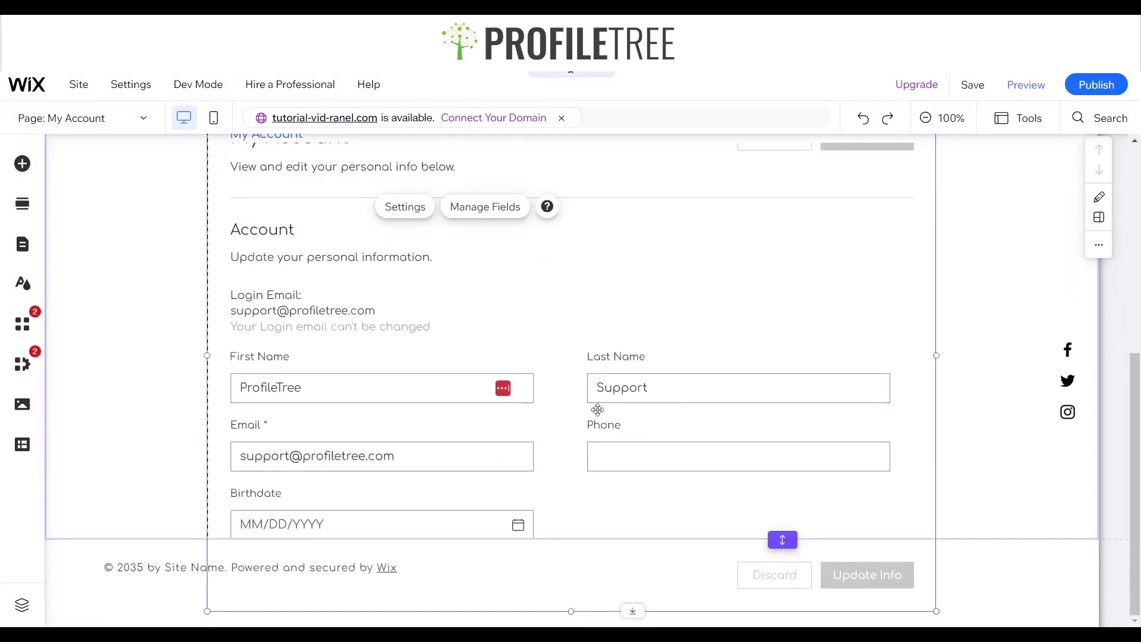
scroll(395, 390, "up", 3)
scroll(591, 522, "down", 3)
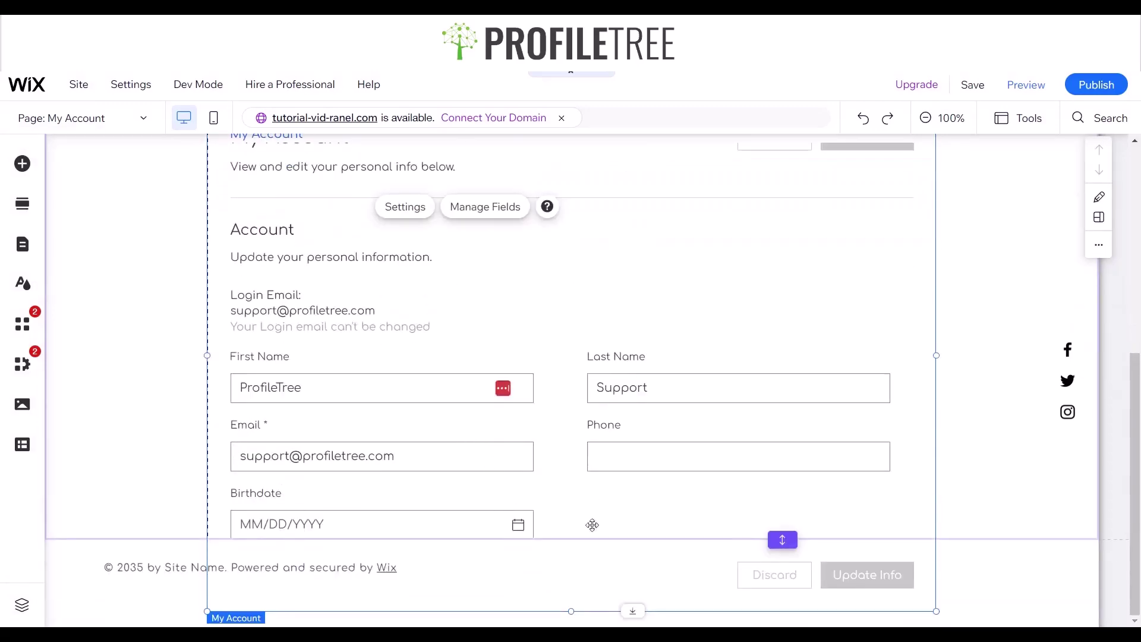
Step: Set the account form section's height to 1200 px using the Toolbar
left_click(1026, 539)
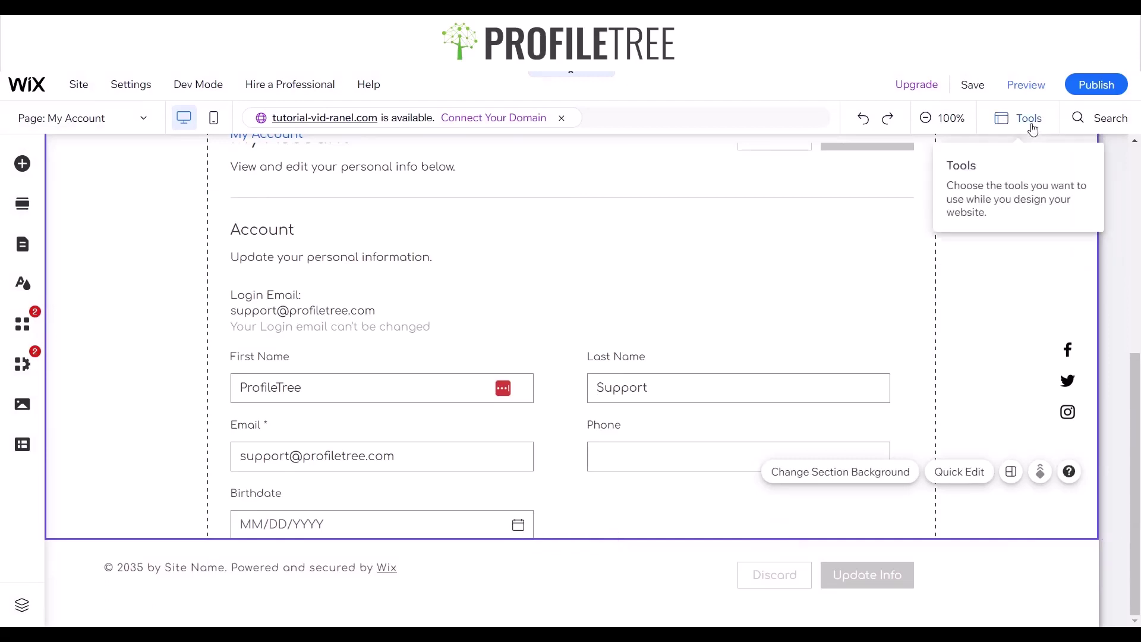
left_click(1027, 119)
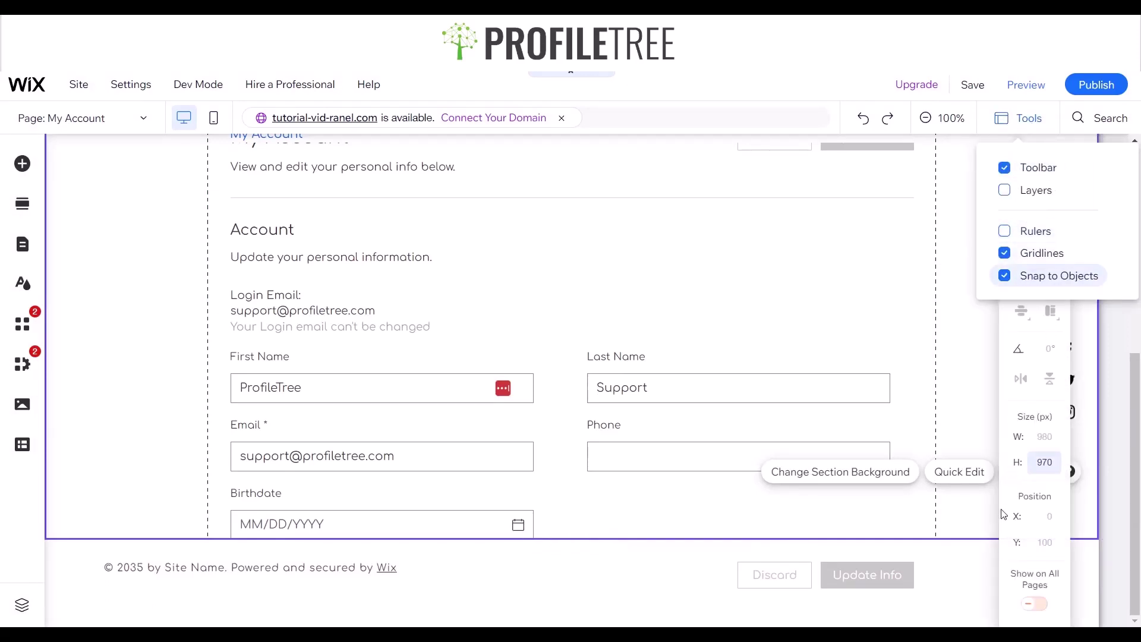
left_click(1040, 464)
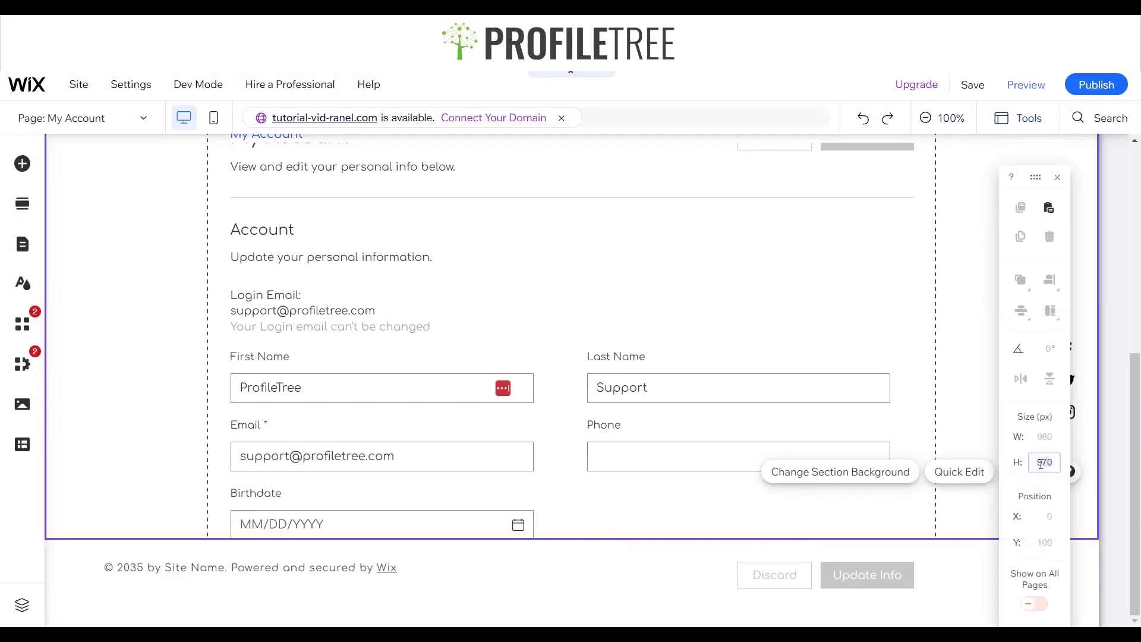
type("1200")
key("Return")
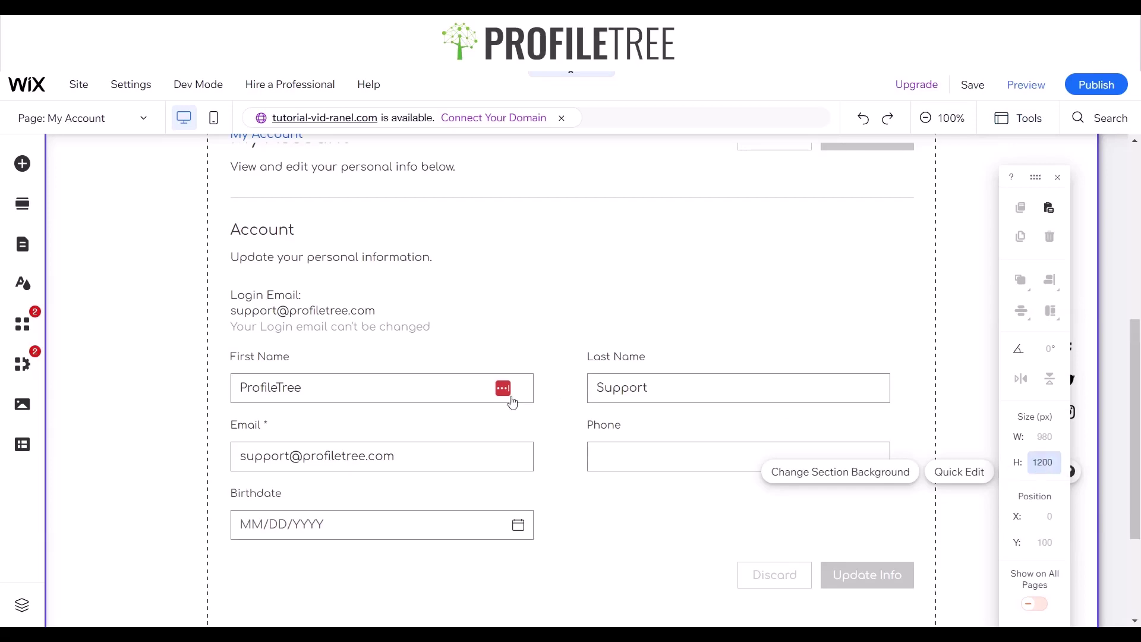
scroll(204, 364, "down", 3)
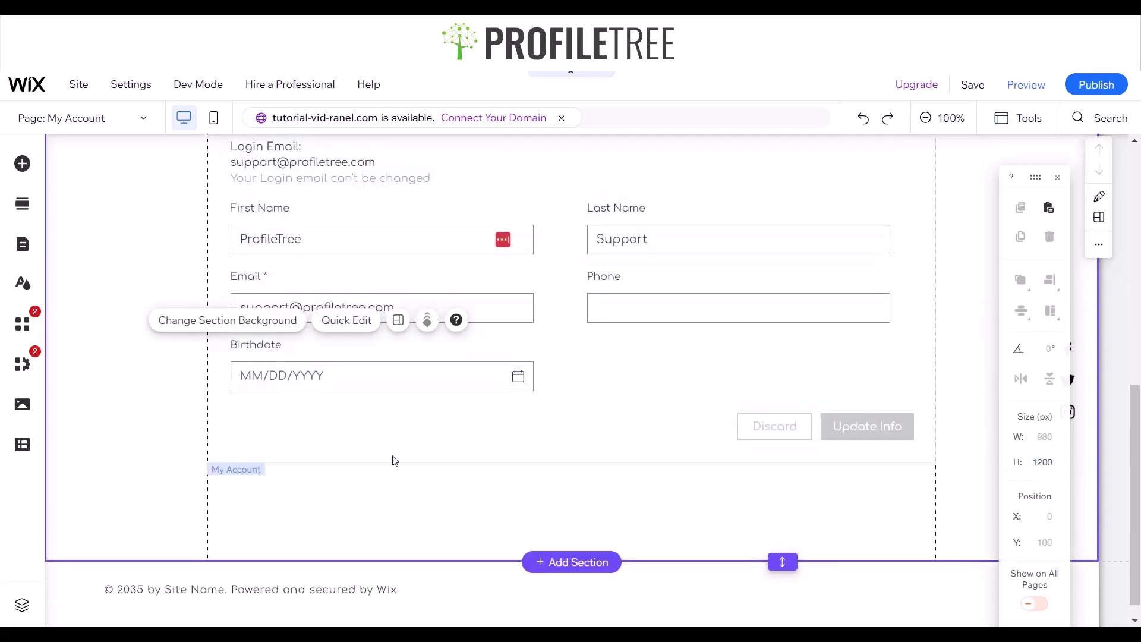
scroll(393, 461, "up", 9)
left_click(887, 481)
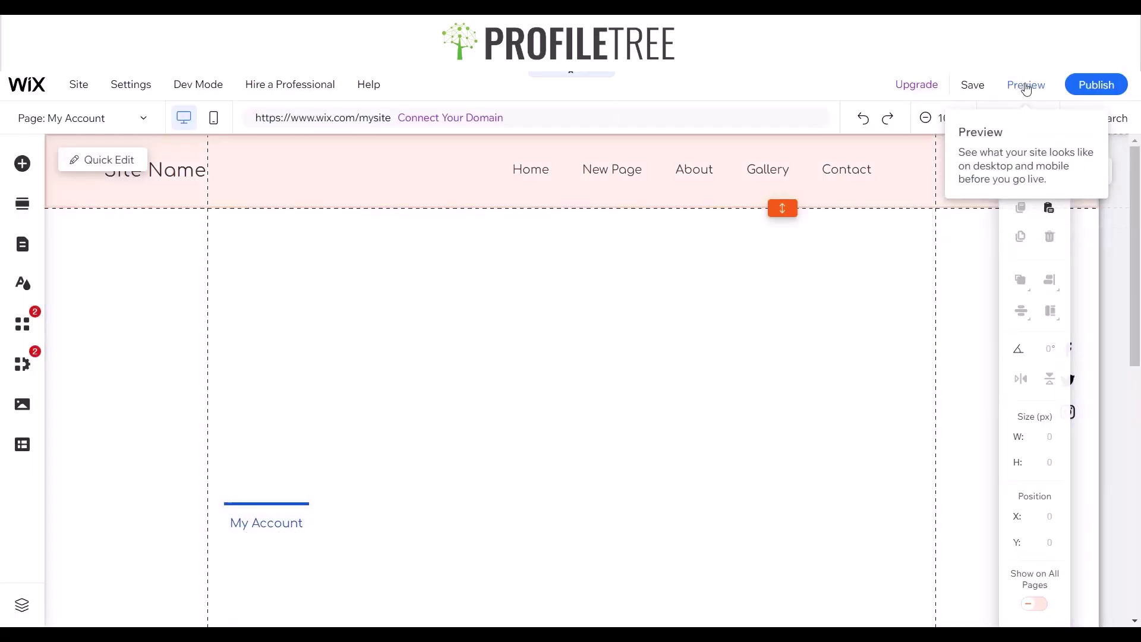
Step: Preview the updated My Account page, scroll through it, and go back to the editor
left_click(1028, 88)
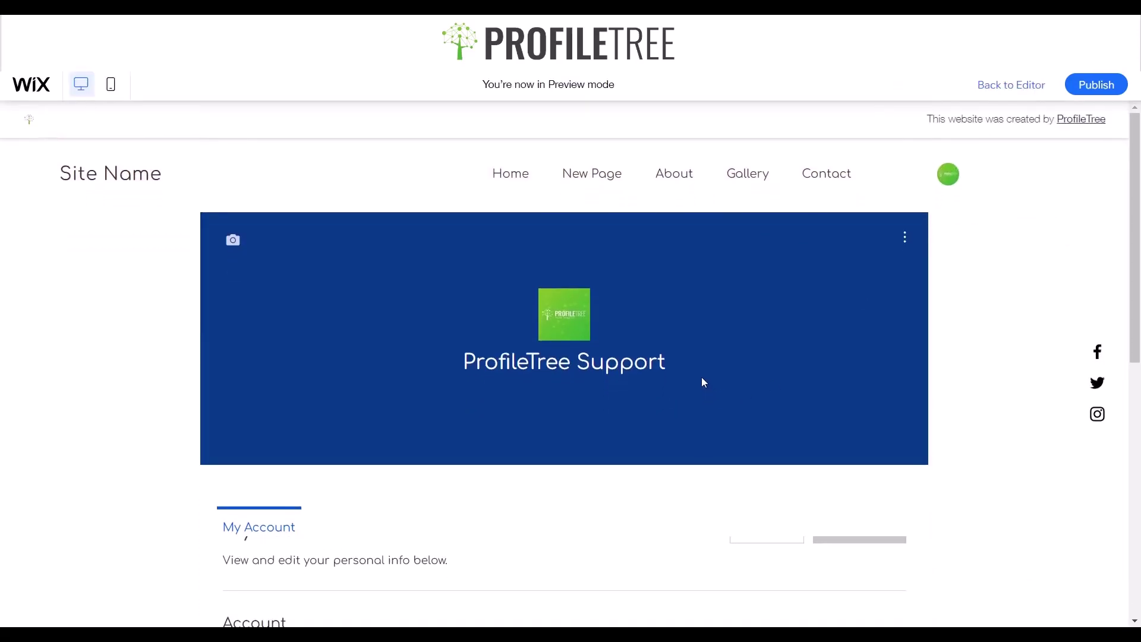
scroll(705, 374, "down", 7)
scroll(705, 372, "up", 5)
scroll(755, 372, "up", 2)
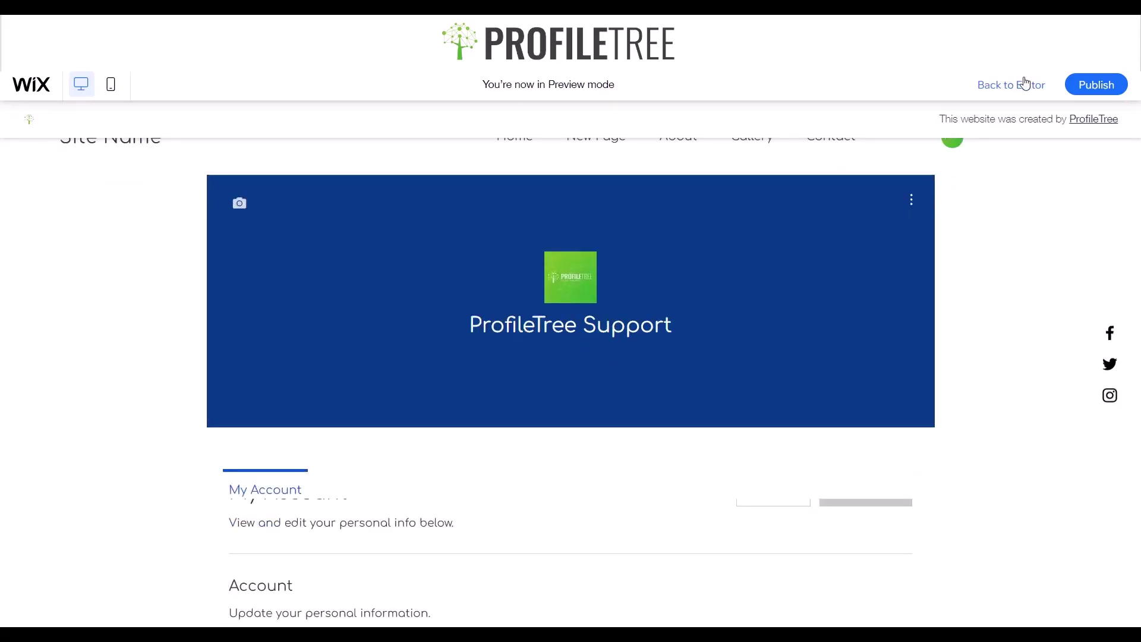
left_click(1026, 83)
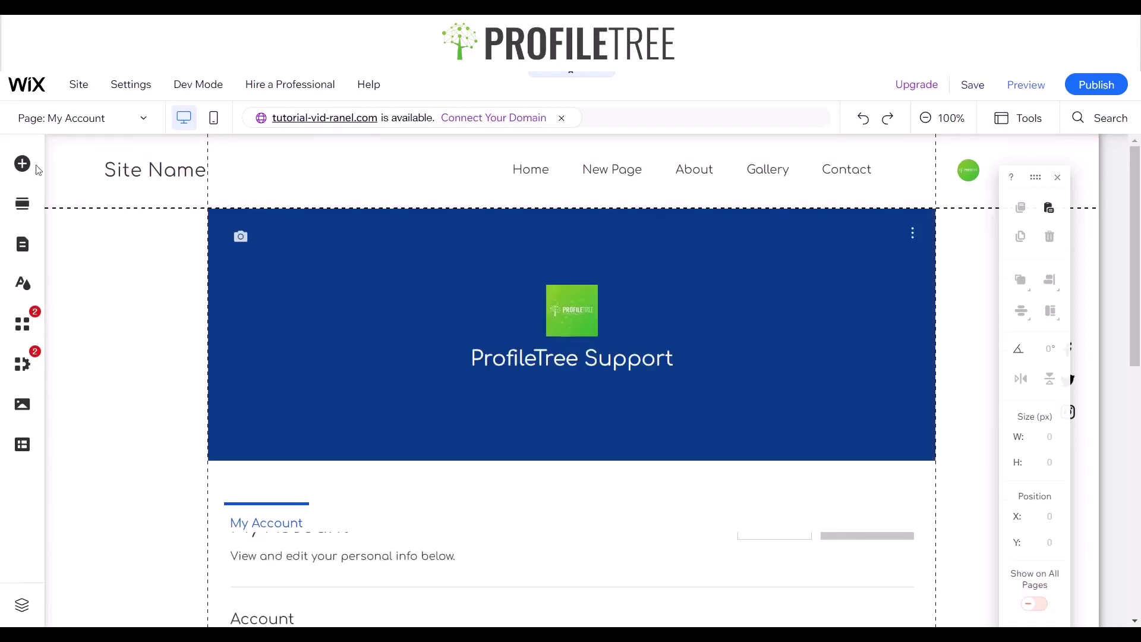
Step: Switch to New Page, select its members list, and show the Pages & Menu panel
left_click(95, 118)
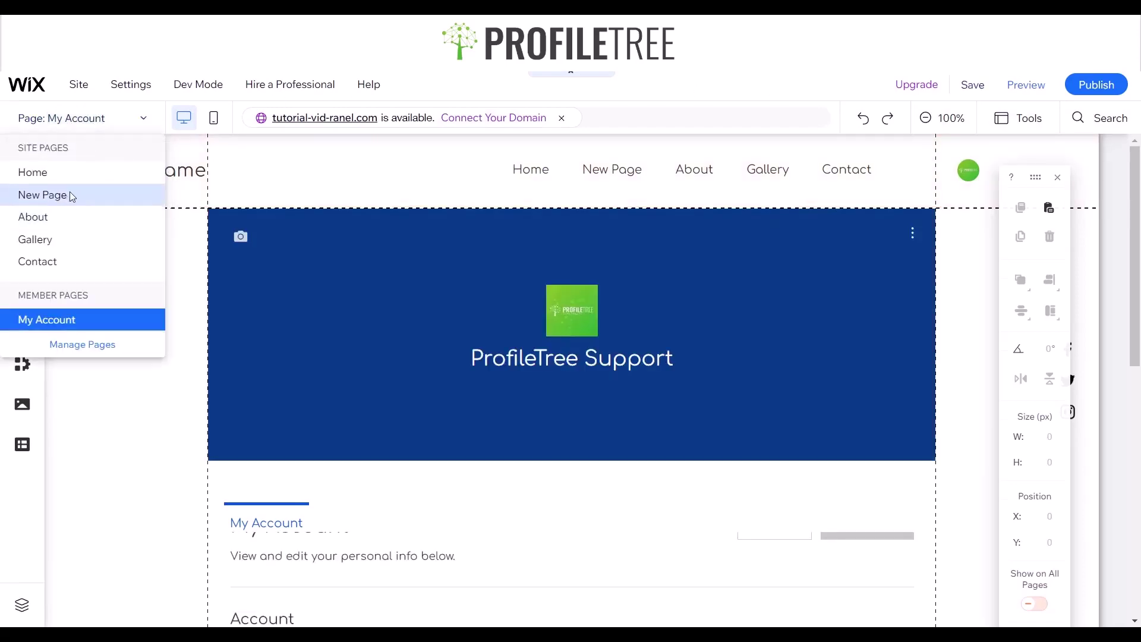
left_click(43, 195)
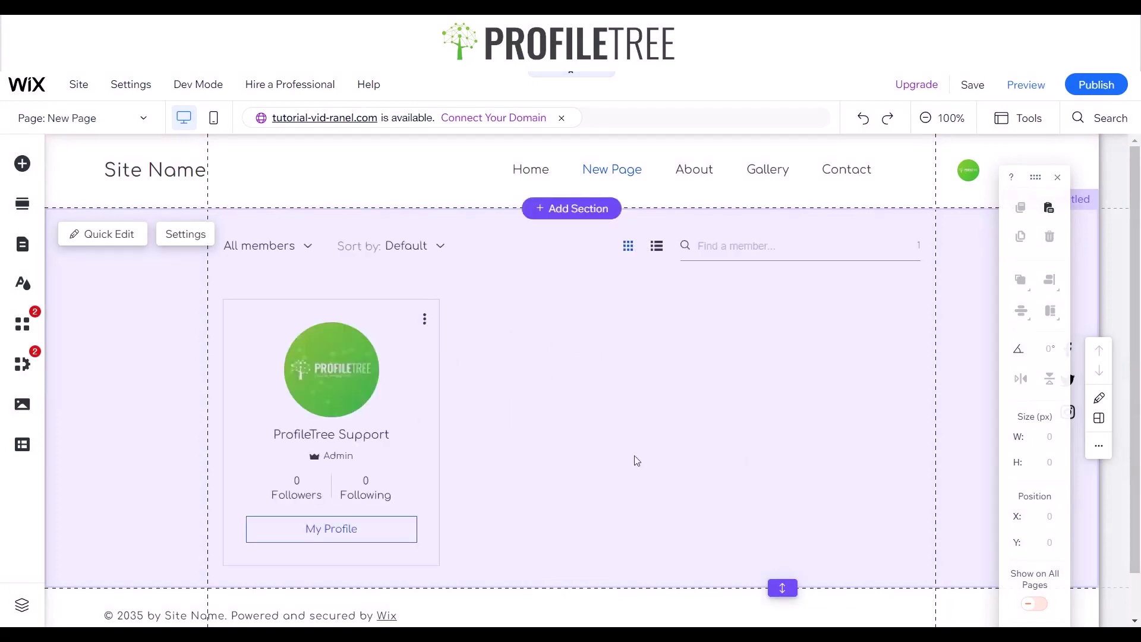
left_click(341, 278)
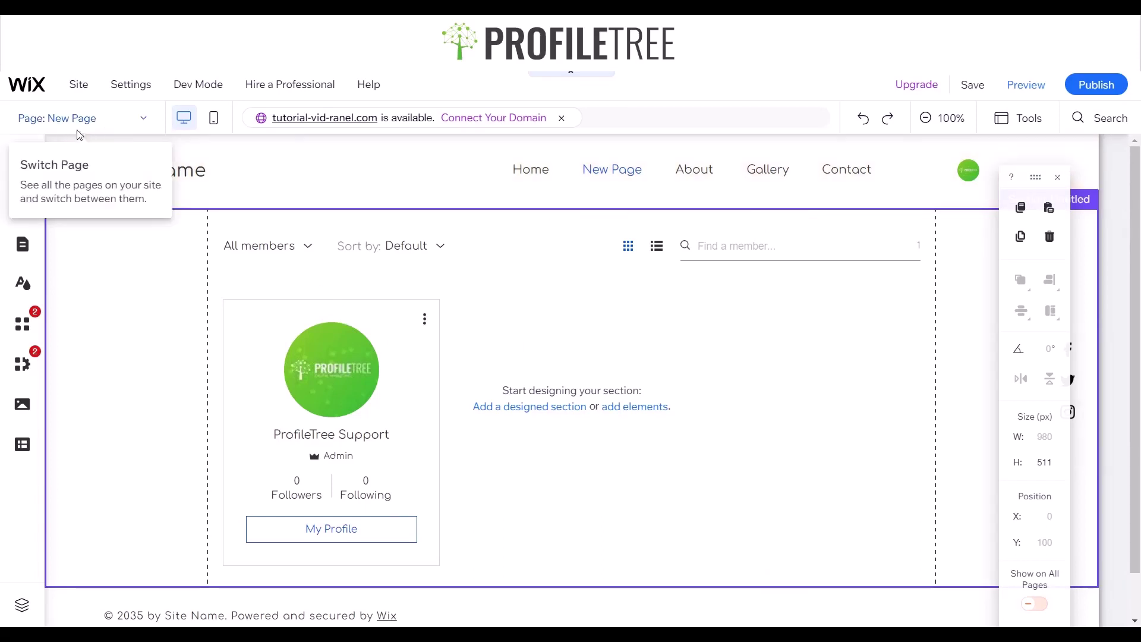
left_click(79, 119)
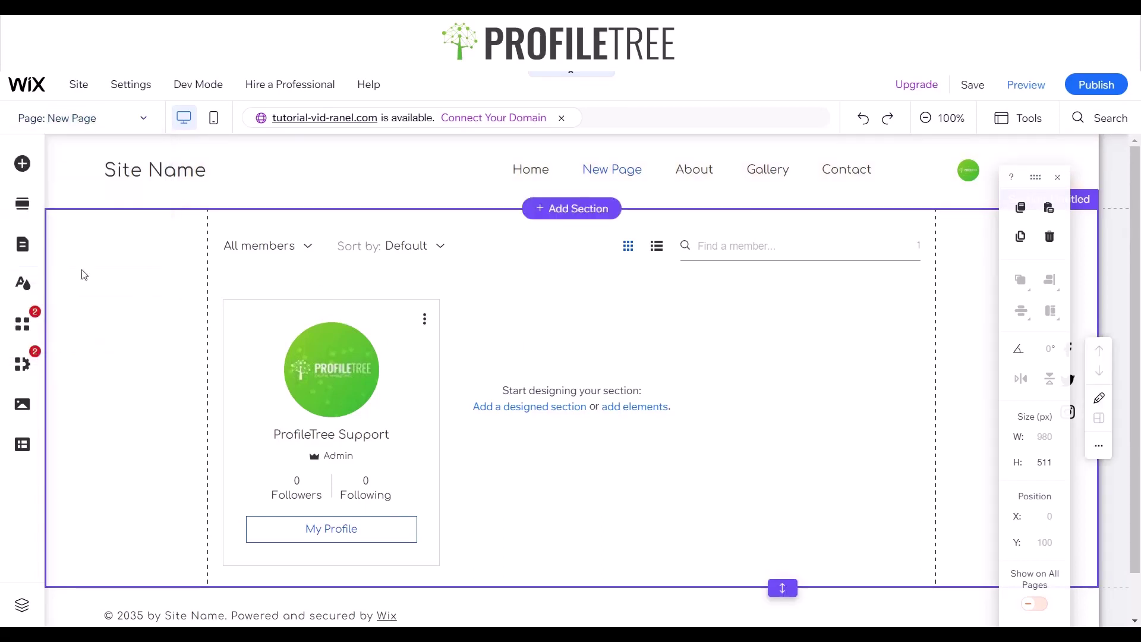
left_click(27, 254)
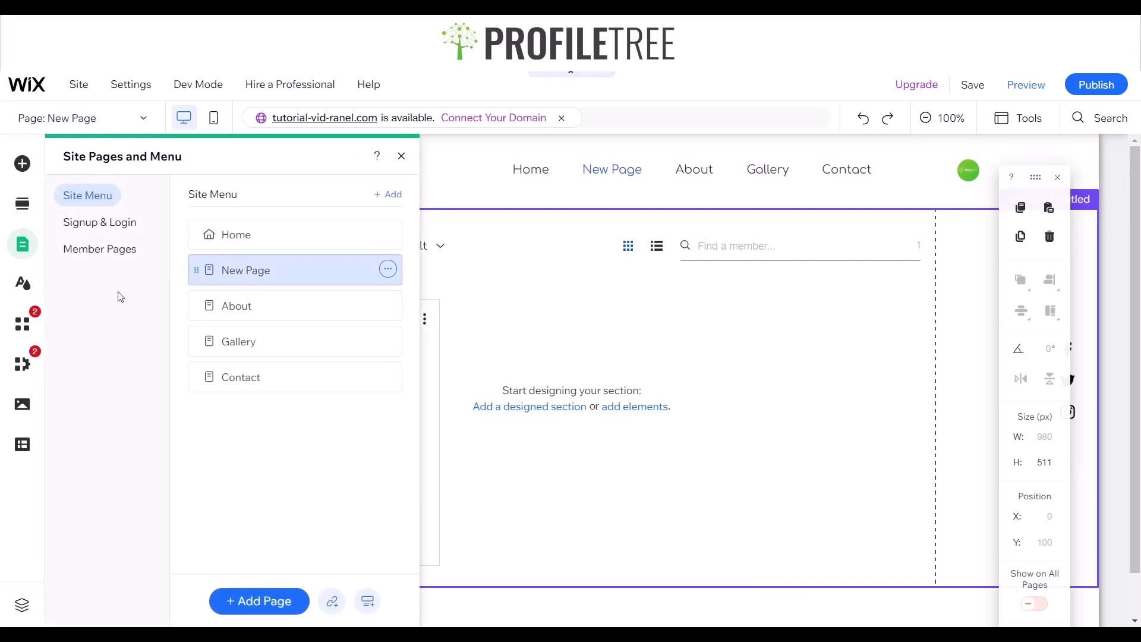
Step: Set New Page's permissions, trying a page password before choosing Members only
left_click(388, 271)
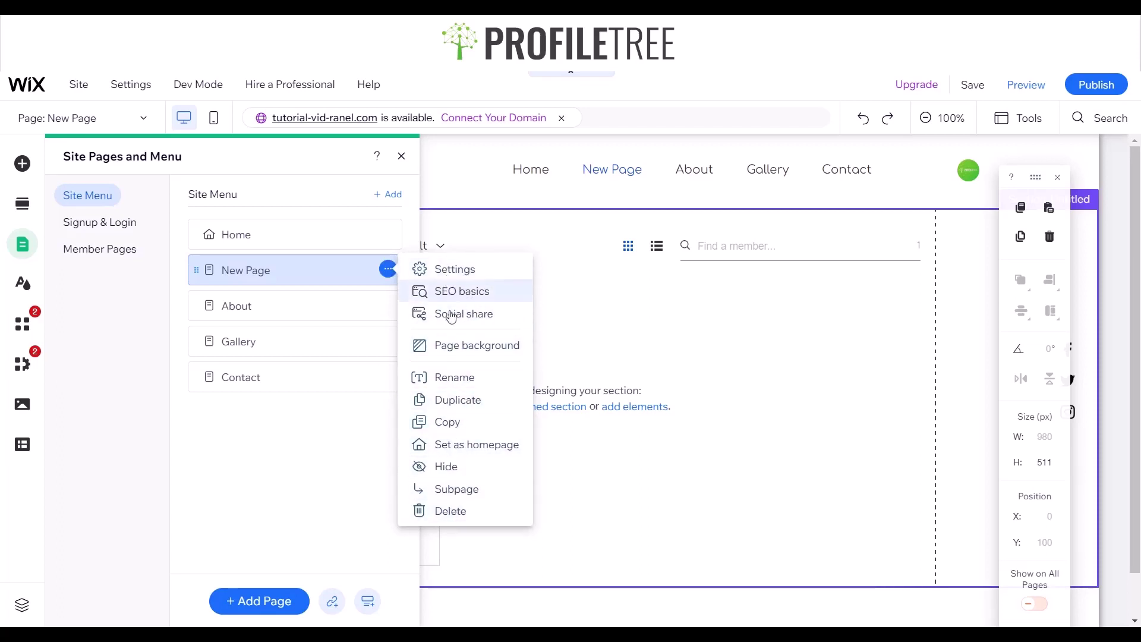
left_click(447, 268)
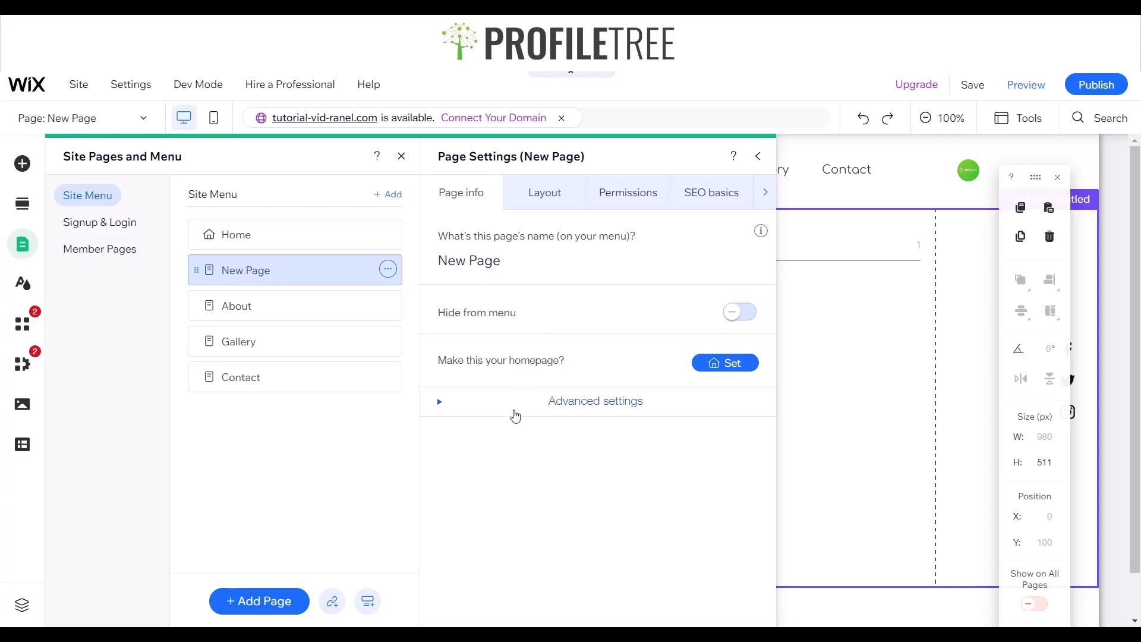
left_click(629, 196)
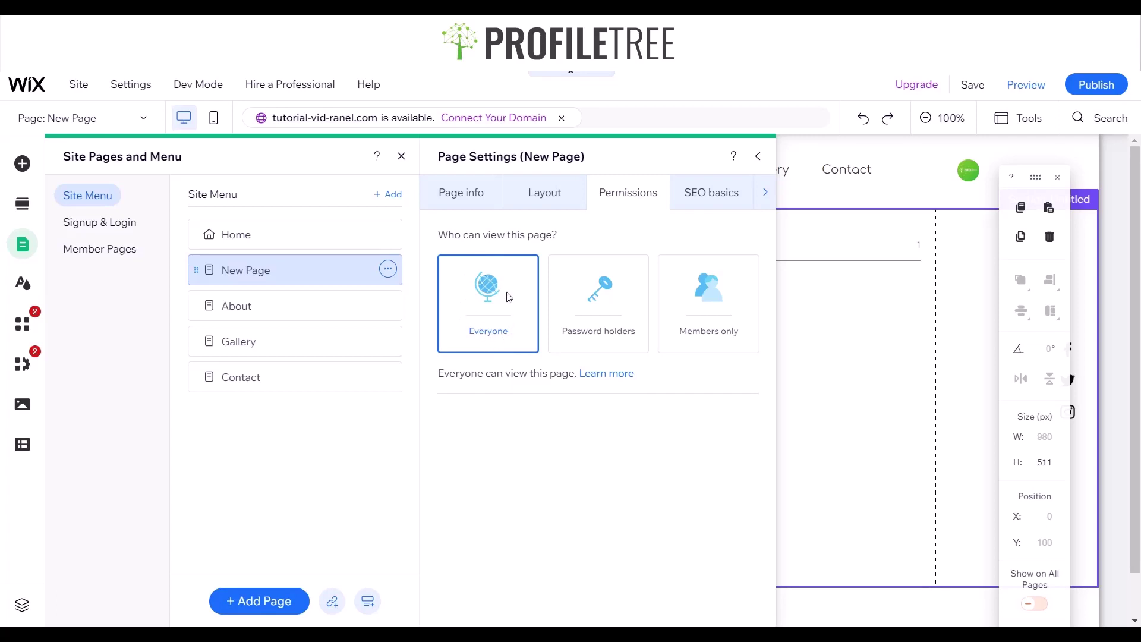
left_click(575, 326)
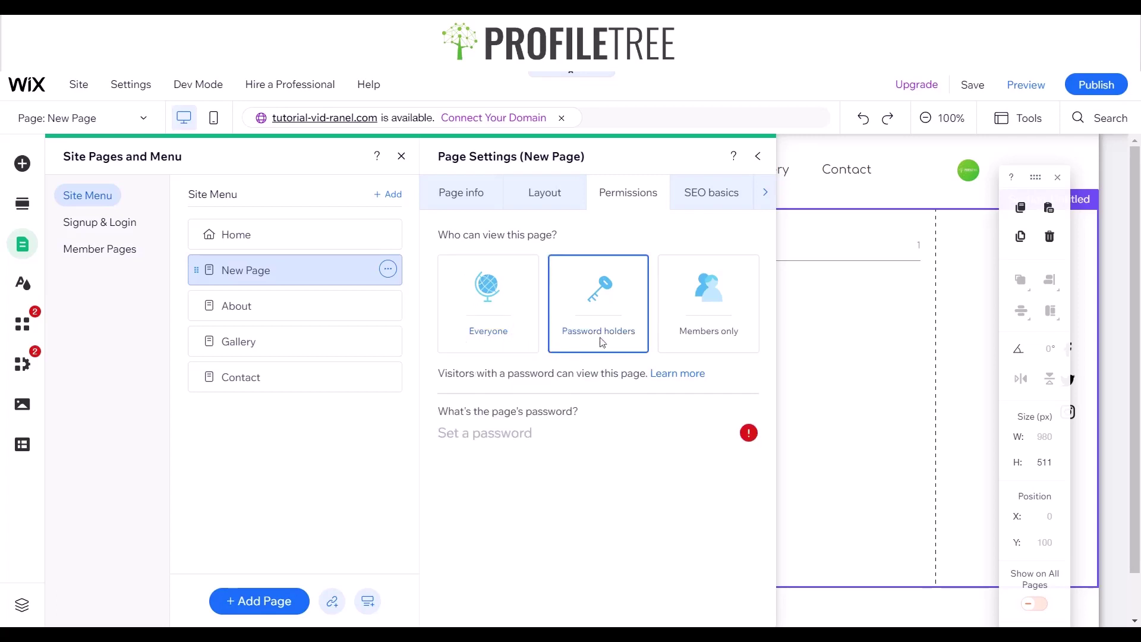
left_click(504, 433)
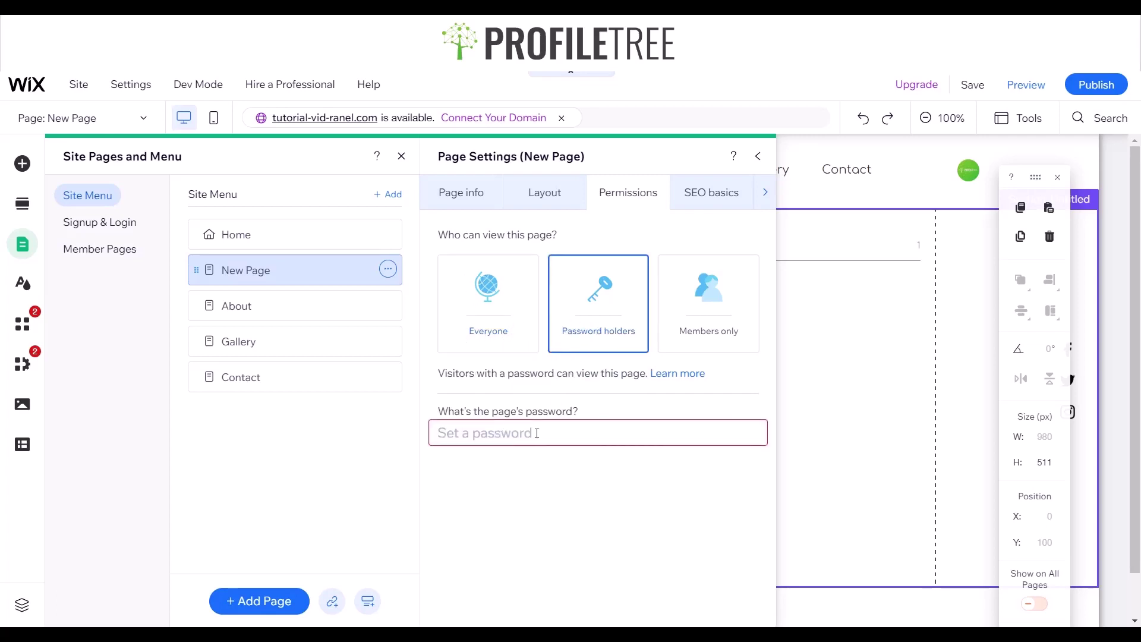
type("password")
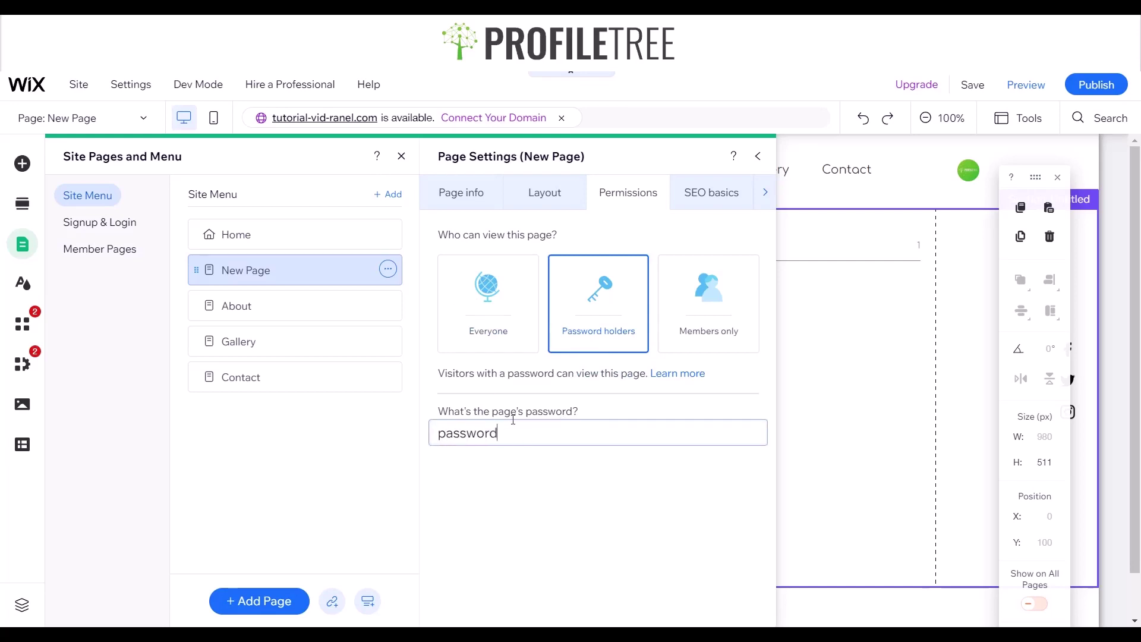
double_click(551, 434)
left_click(541, 436)
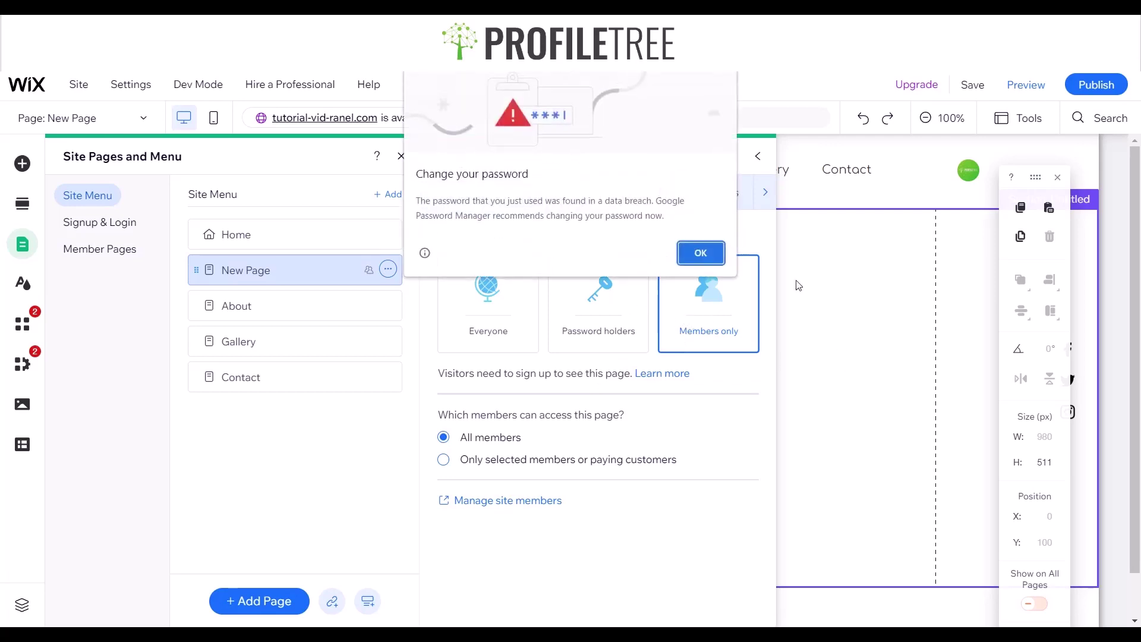
Step: Dismiss the browser's password warning and restrict New Page to selected members by role
left_click(700, 253)
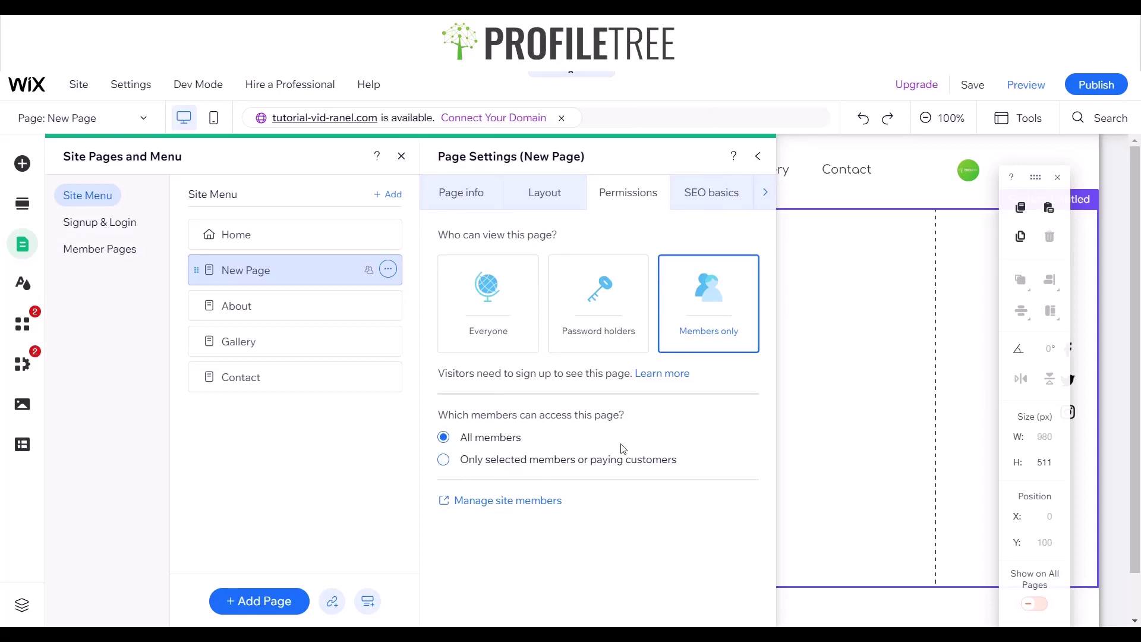
left_click(548, 462)
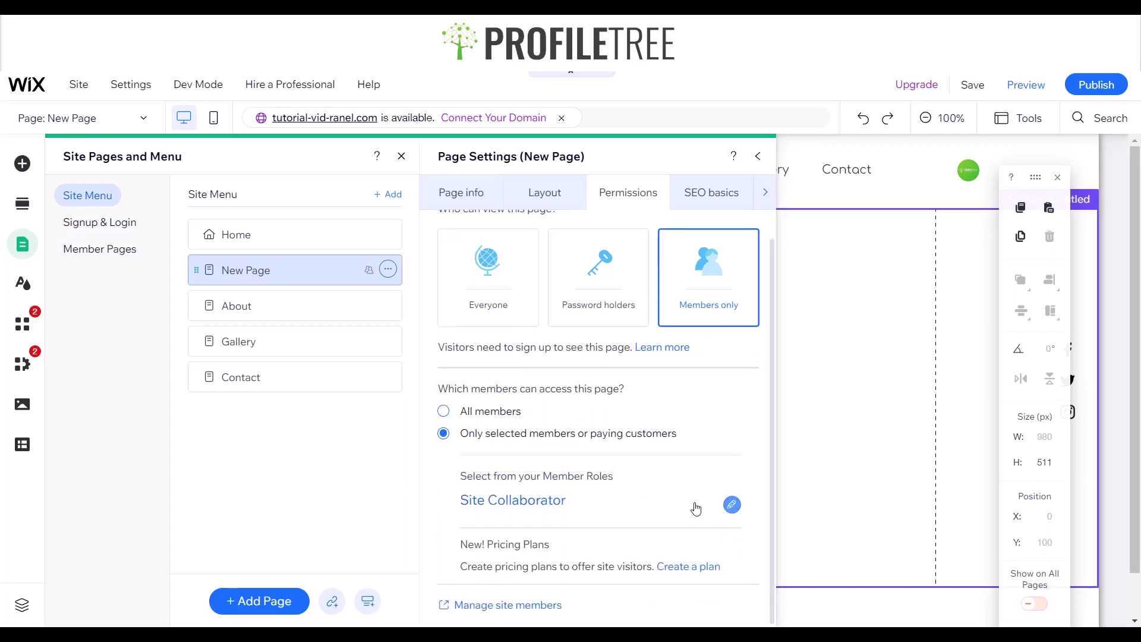
left_click(604, 496)
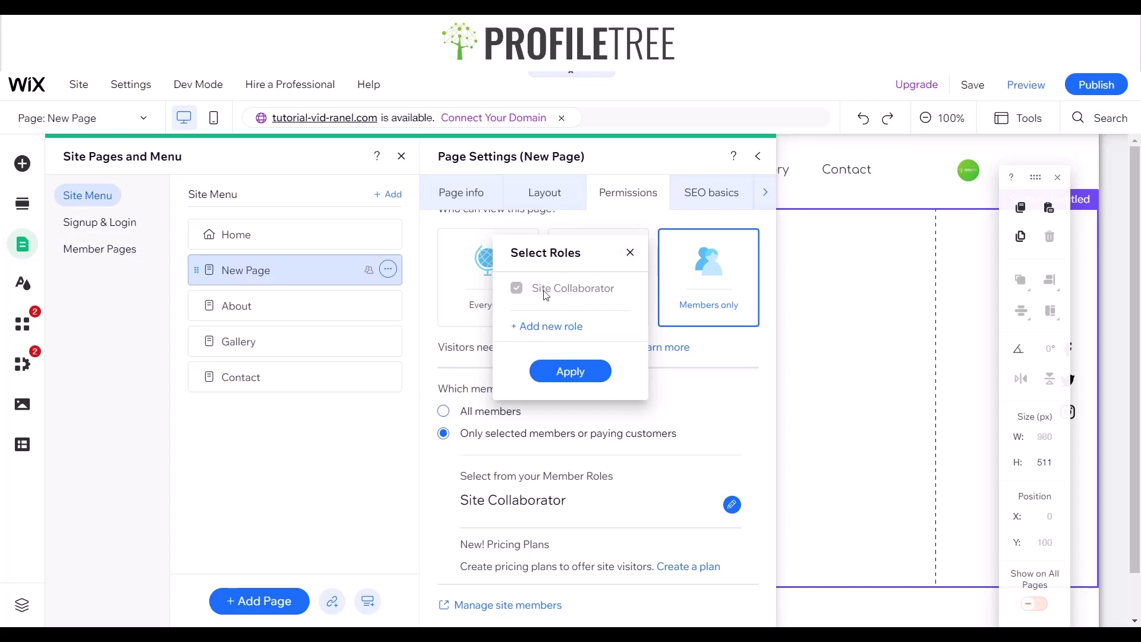
Step: Confirm Site Collaborator as the allowed role, then go to the Site Members management page
left_click(630, 253)
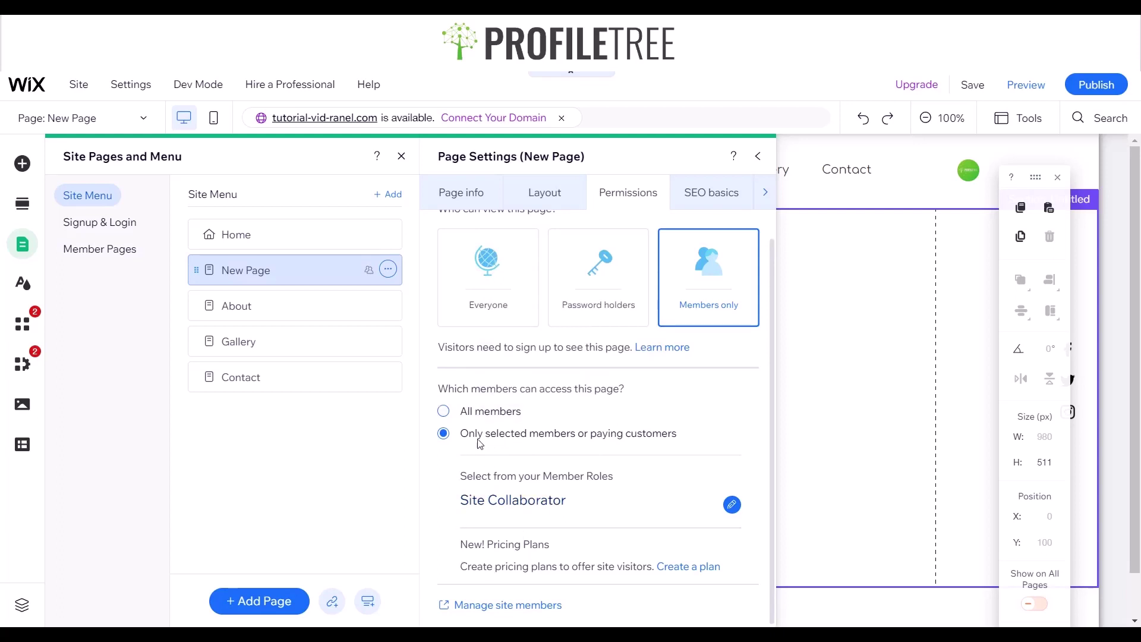
left_click(731, 504)
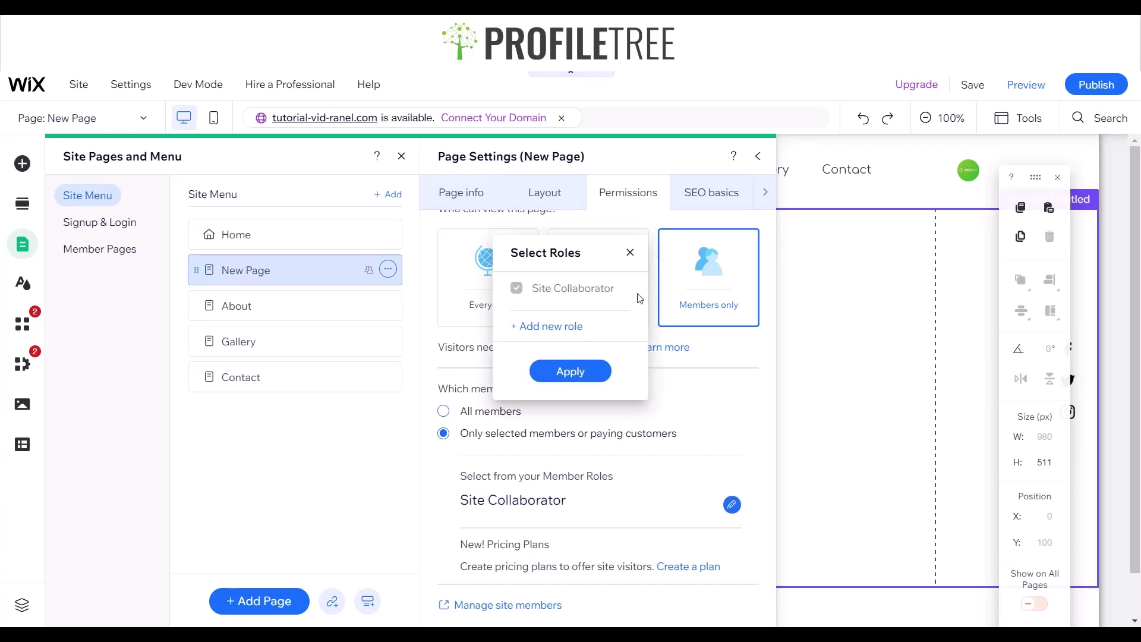
left_click(631, 253)
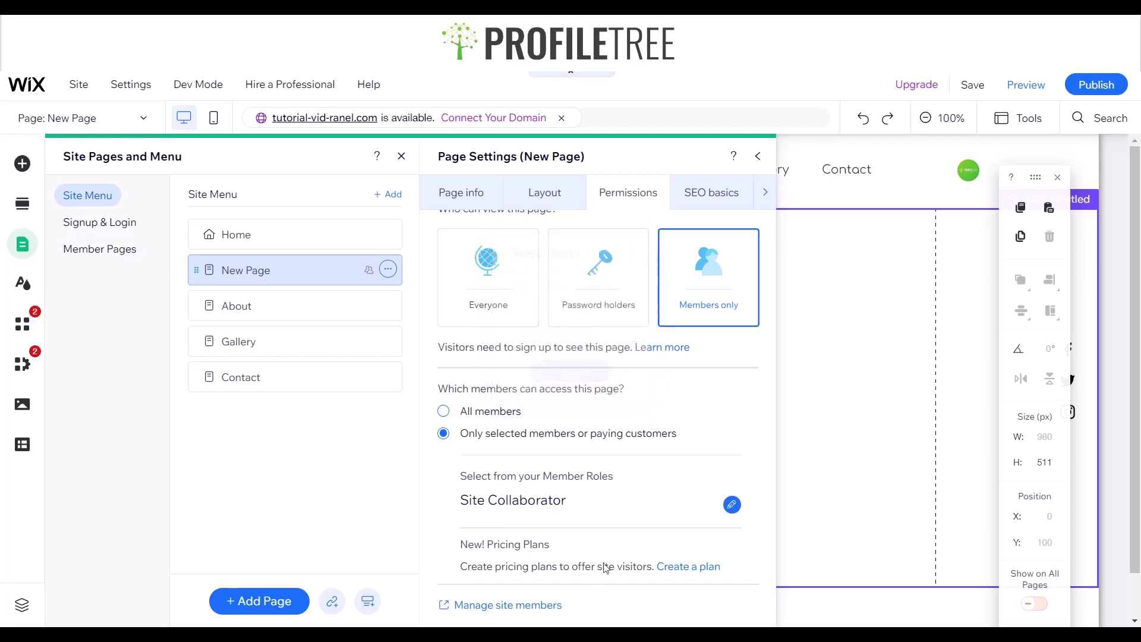
left_click(501, 605)
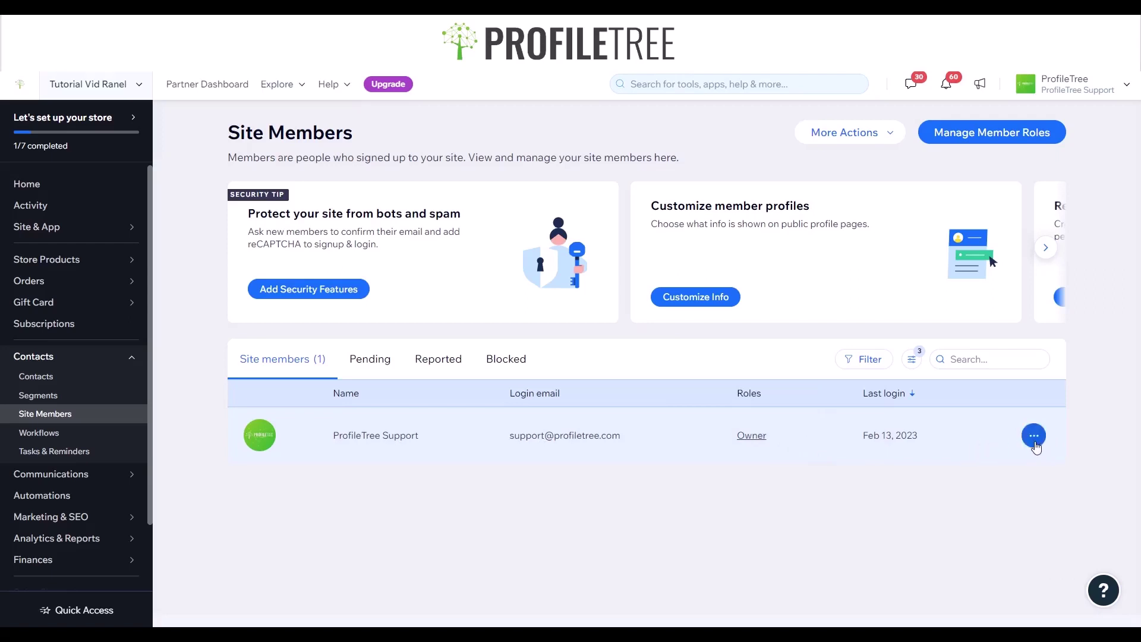
Step: Check the Pending, Reported and Blocked site member lists
left_click(355, 359)
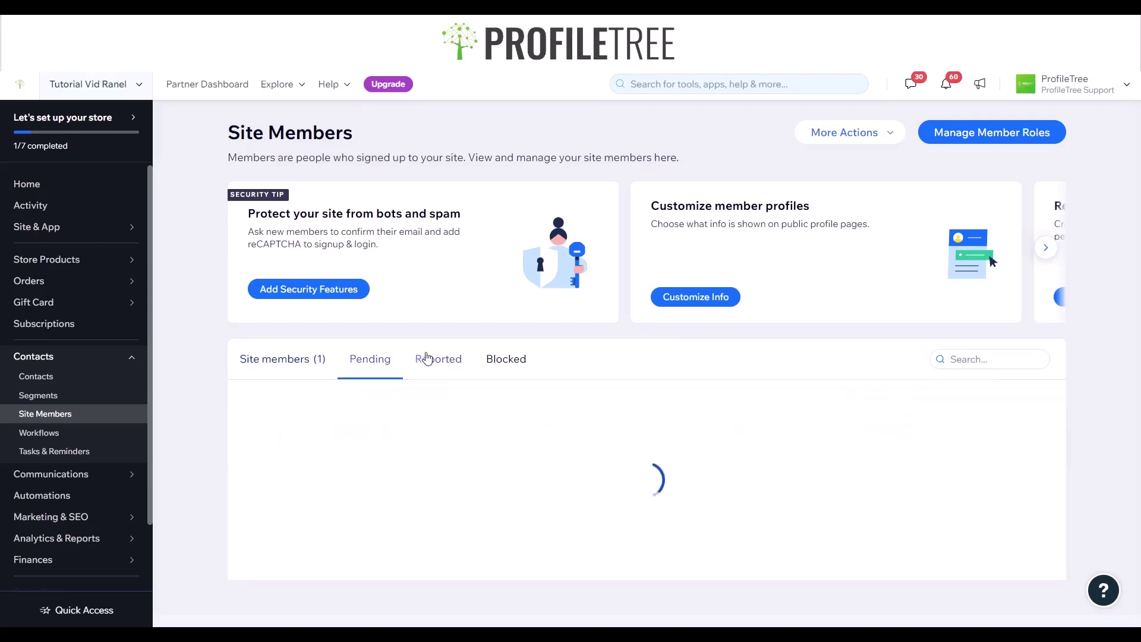
left_click(441, 360)
left_click(515, 365)
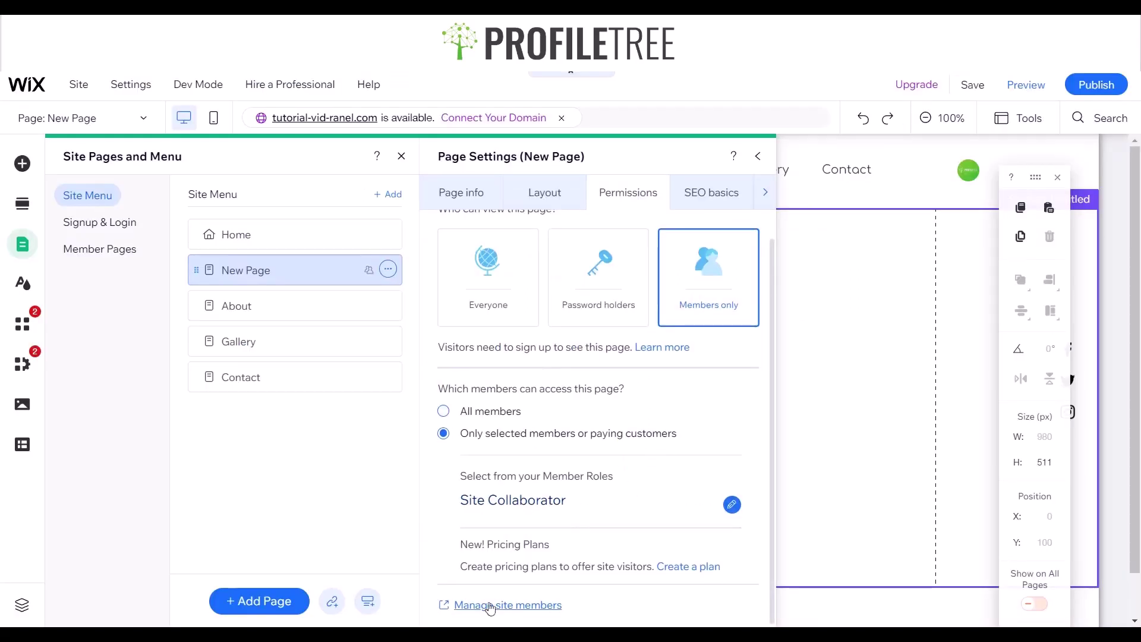
scroll(720, 414, "up", 1)
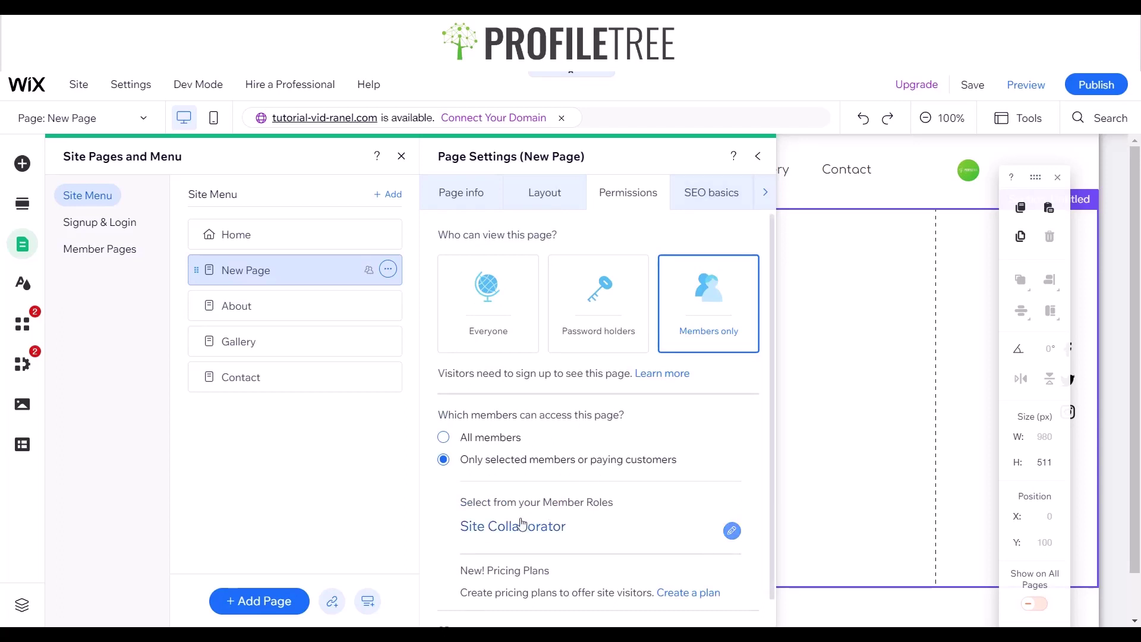
scroll(517, 523, "down", 1)
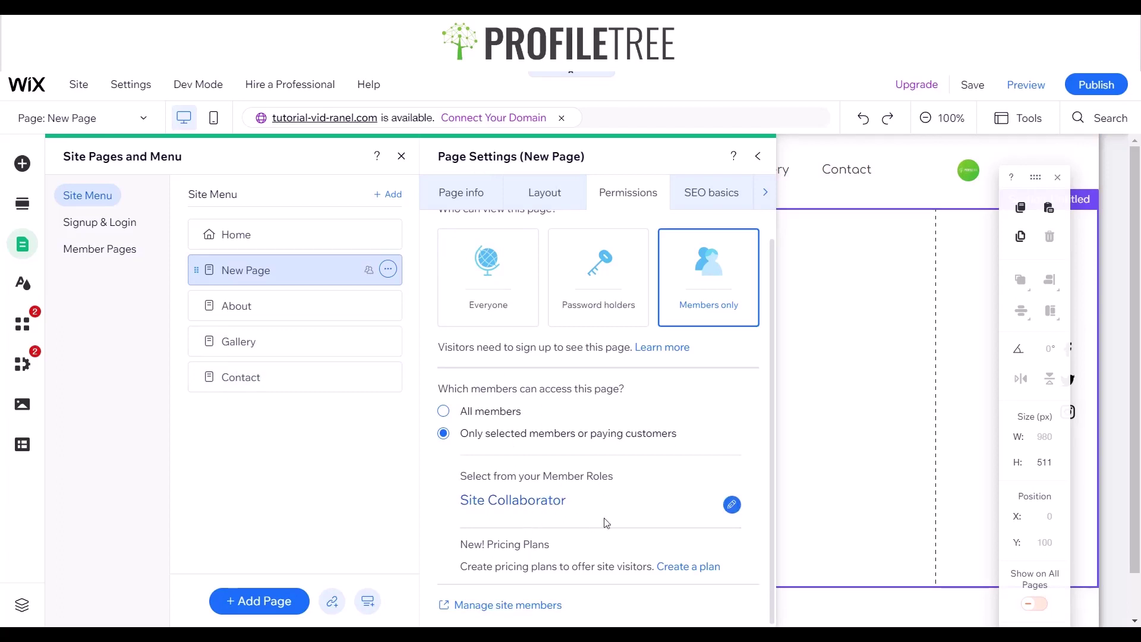
left_click(656, 508)
left_click_drag(599, 248, 733, 206)
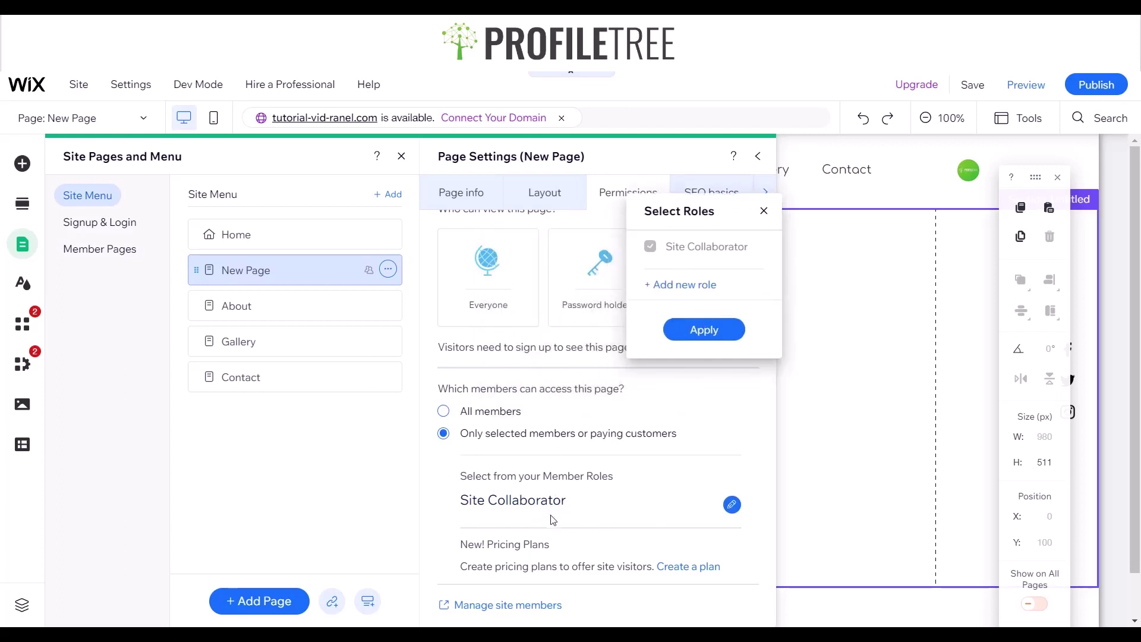
left_click(764, 211)
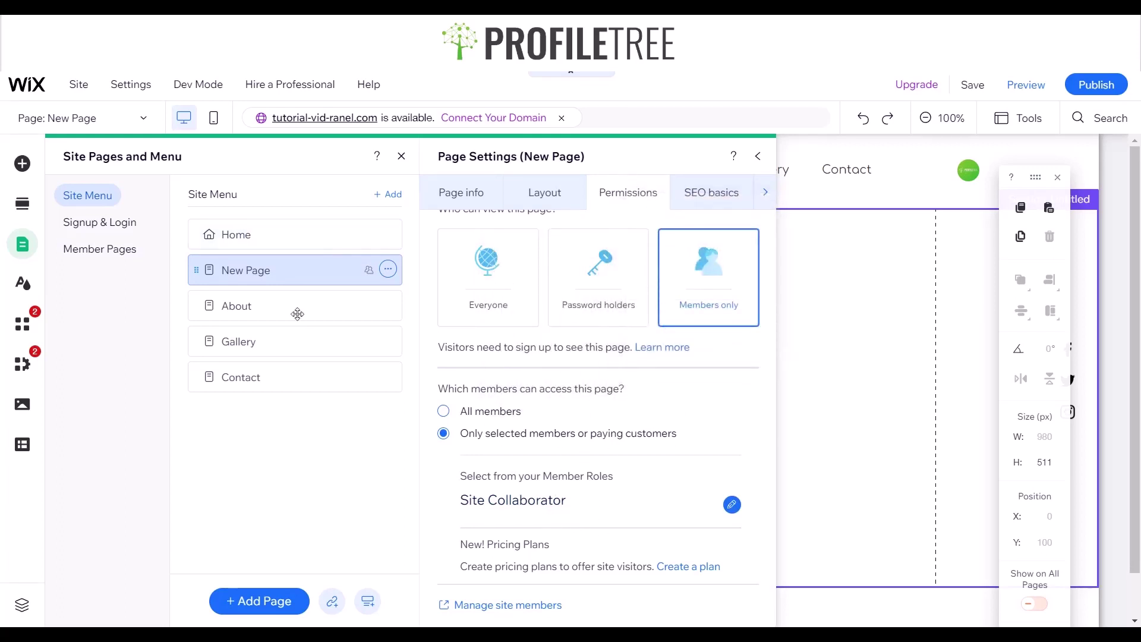
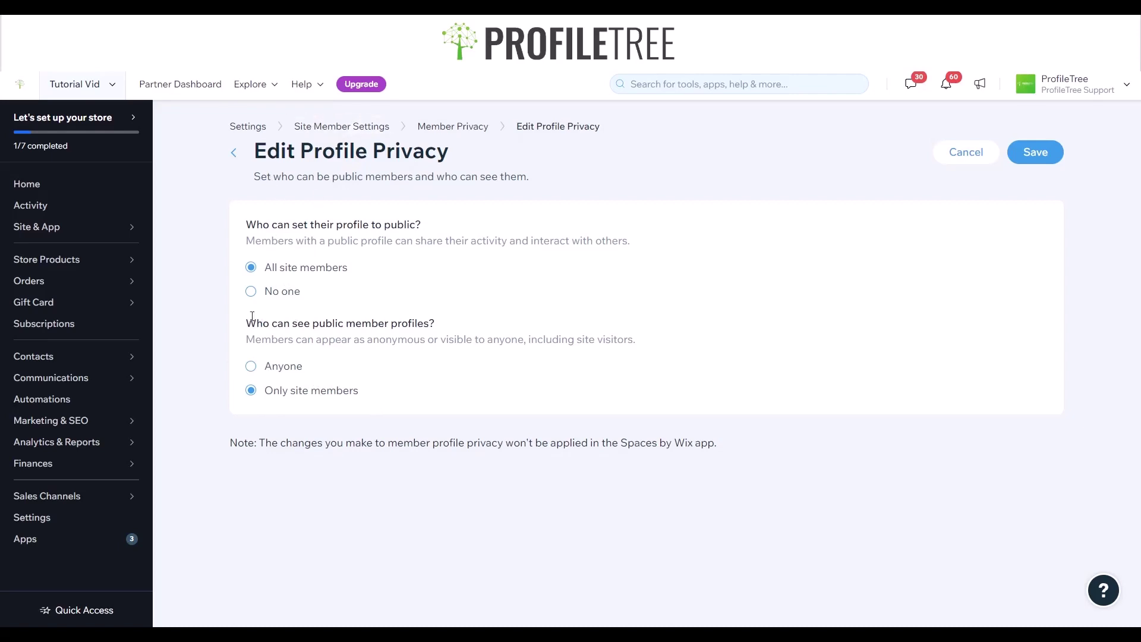
Step: Save profile privacy as 'No one', then open a blank New Role form from Site Members
left_click(250, 291)
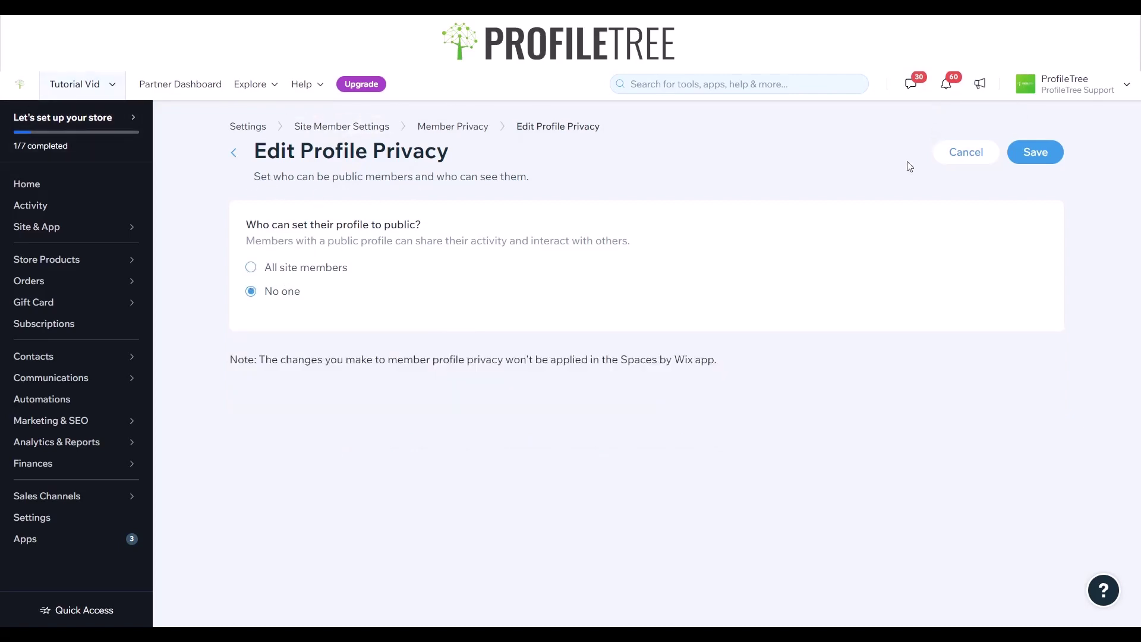
left_click(963, 152)
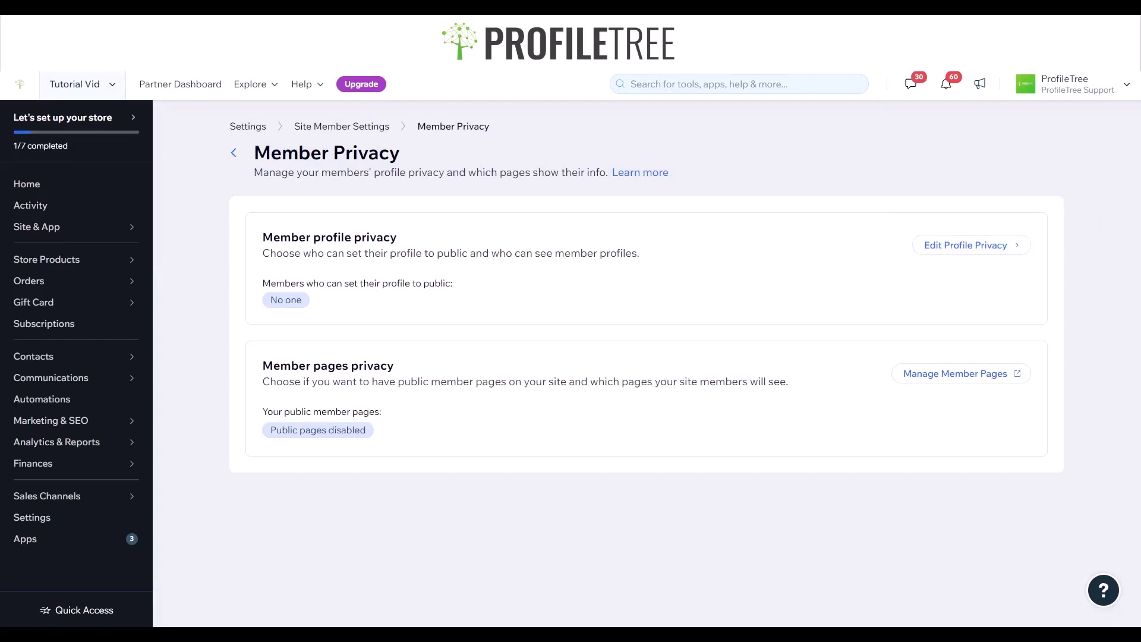
left_click(233, 152)
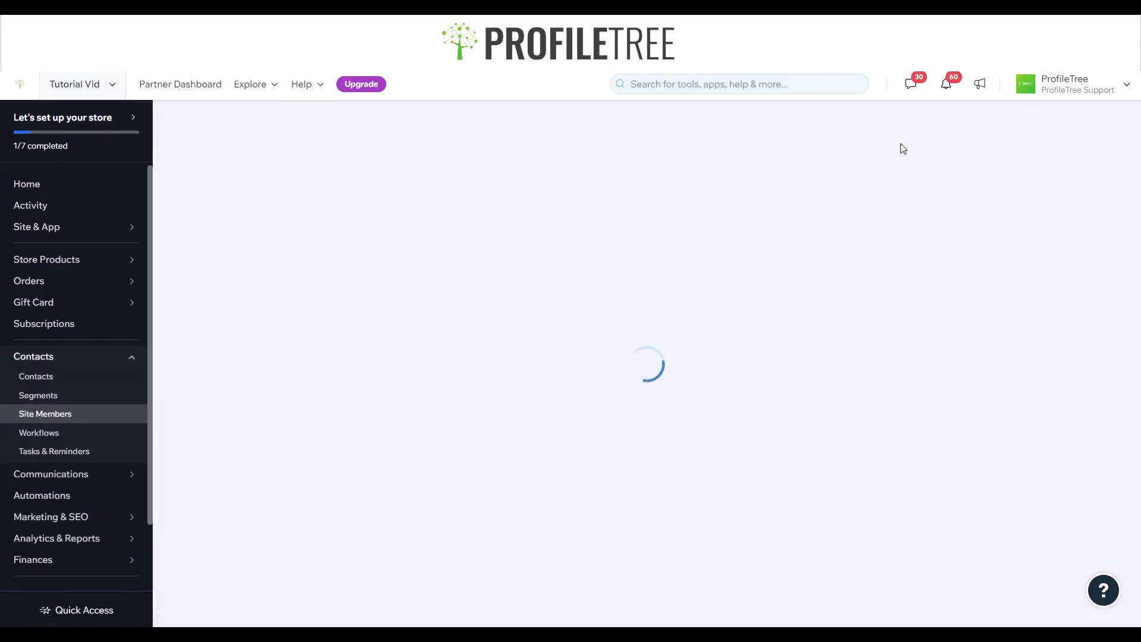
left_click(856, 131)
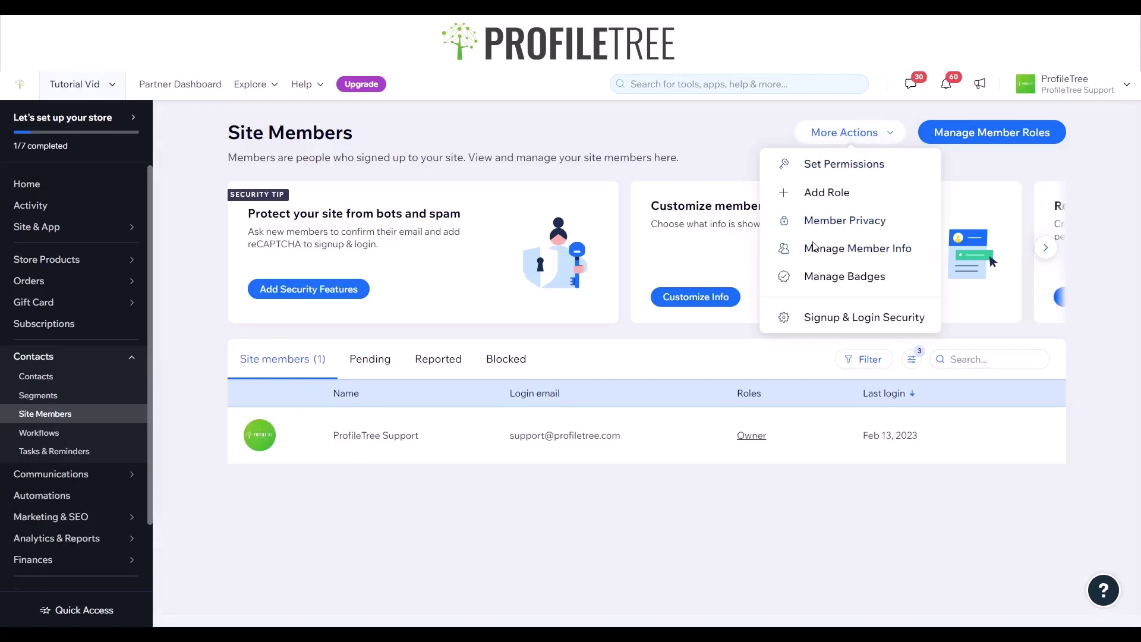
left_click(826, 193)
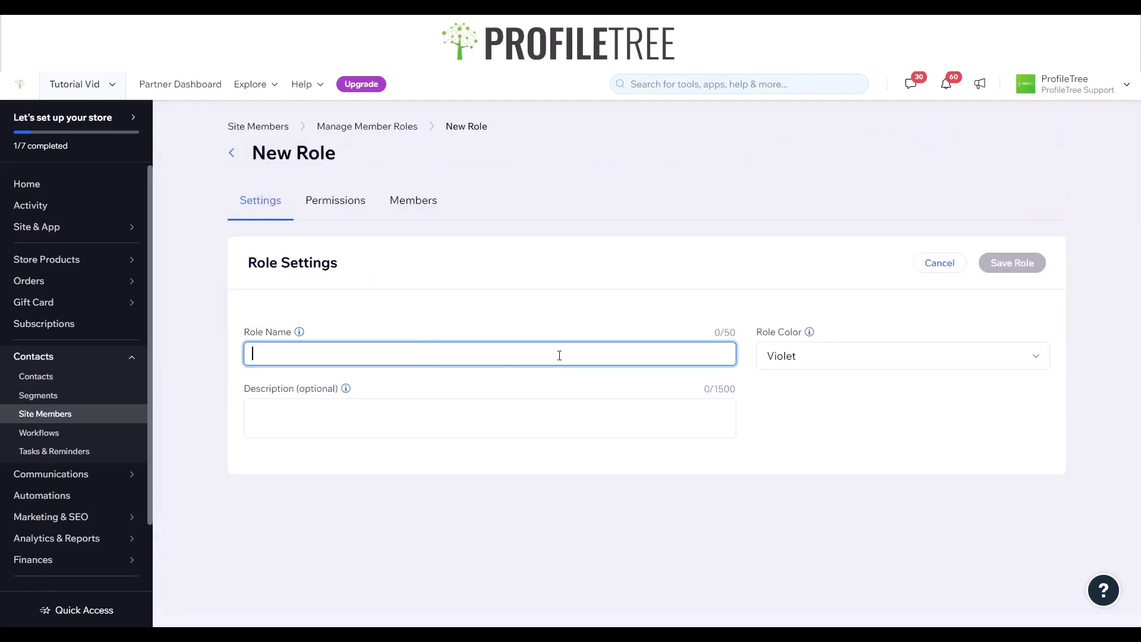
Step: Save a Red role named 'Admin' with description 'Admin', then return to Manage Member Roles
type("Admin")
left_click(438, 405)
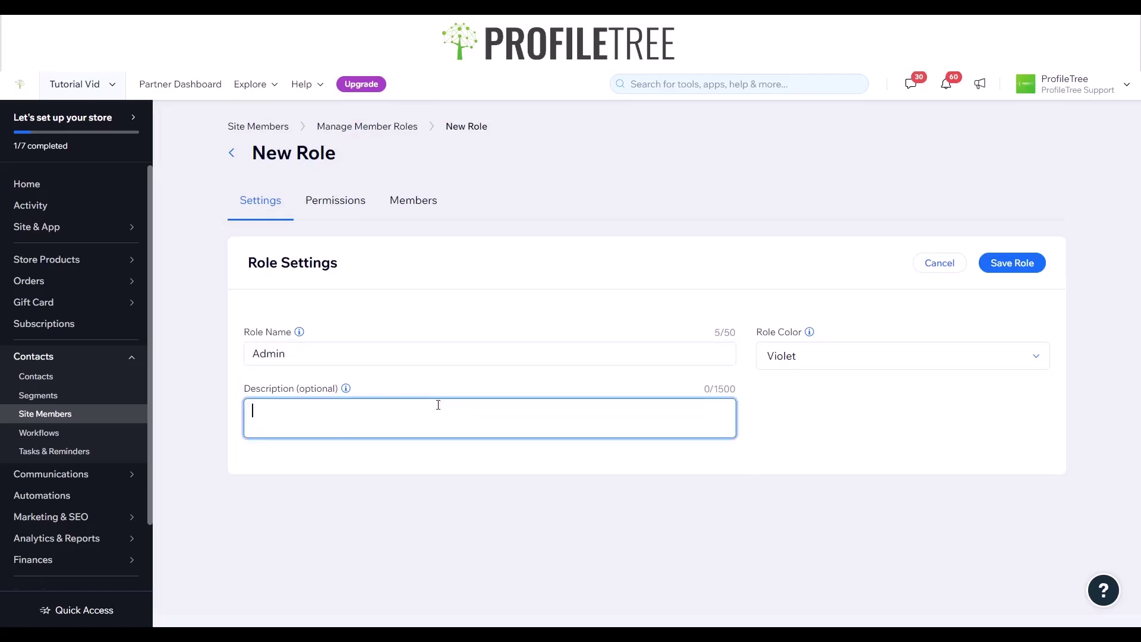
type("ADmin")
left_click(772, 359)
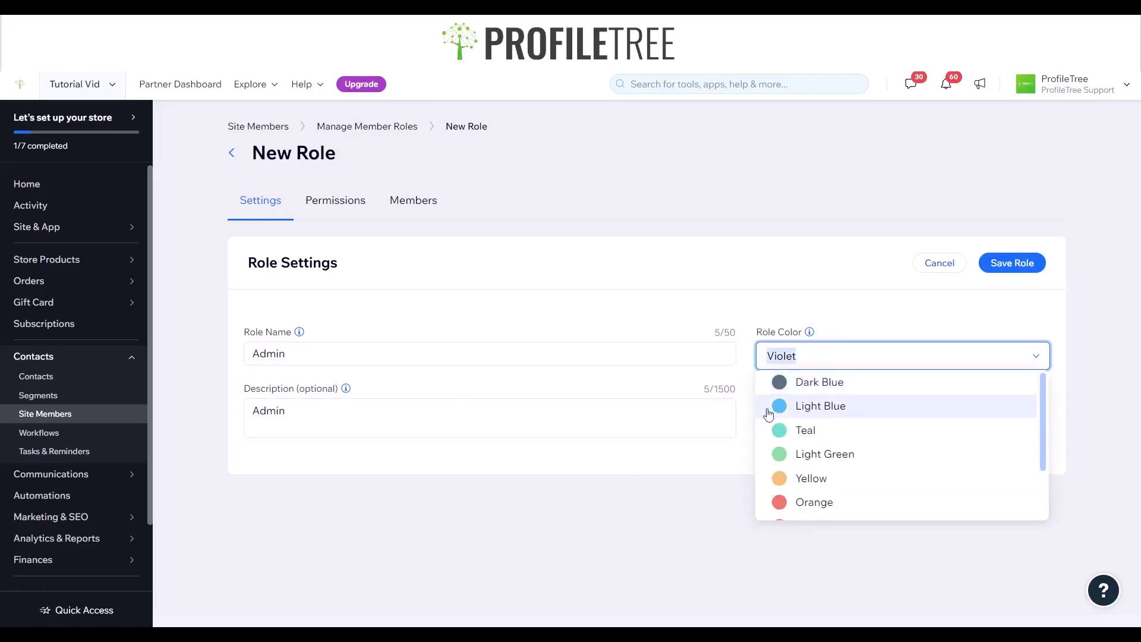
scroll(817, 477, "down", 2)
left_click(832, 460)
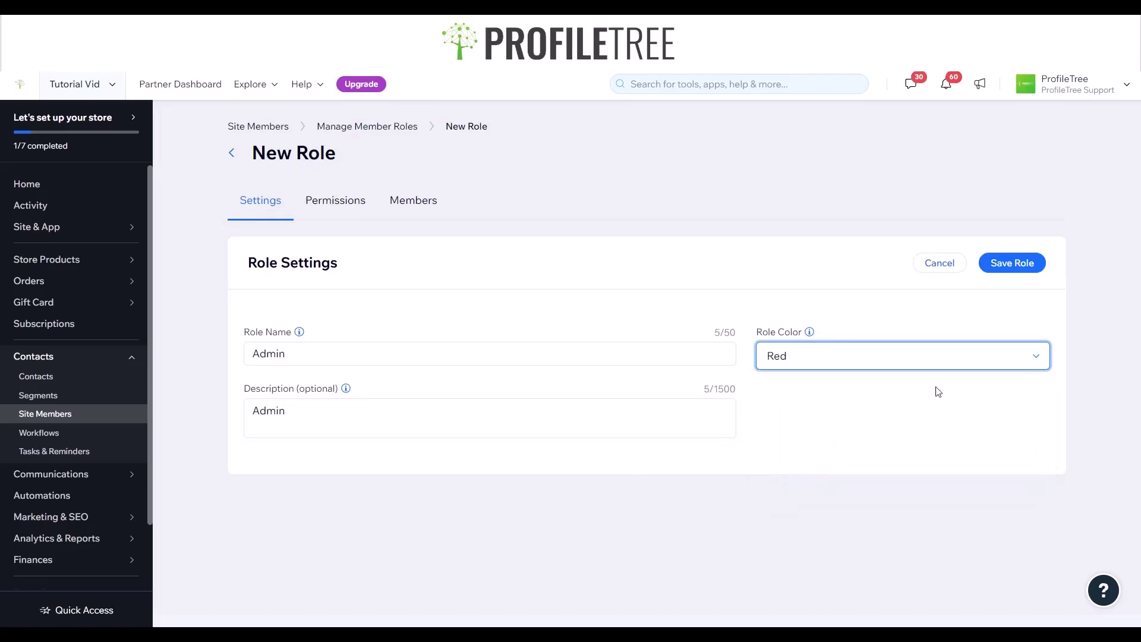
left_click(1009, 262)
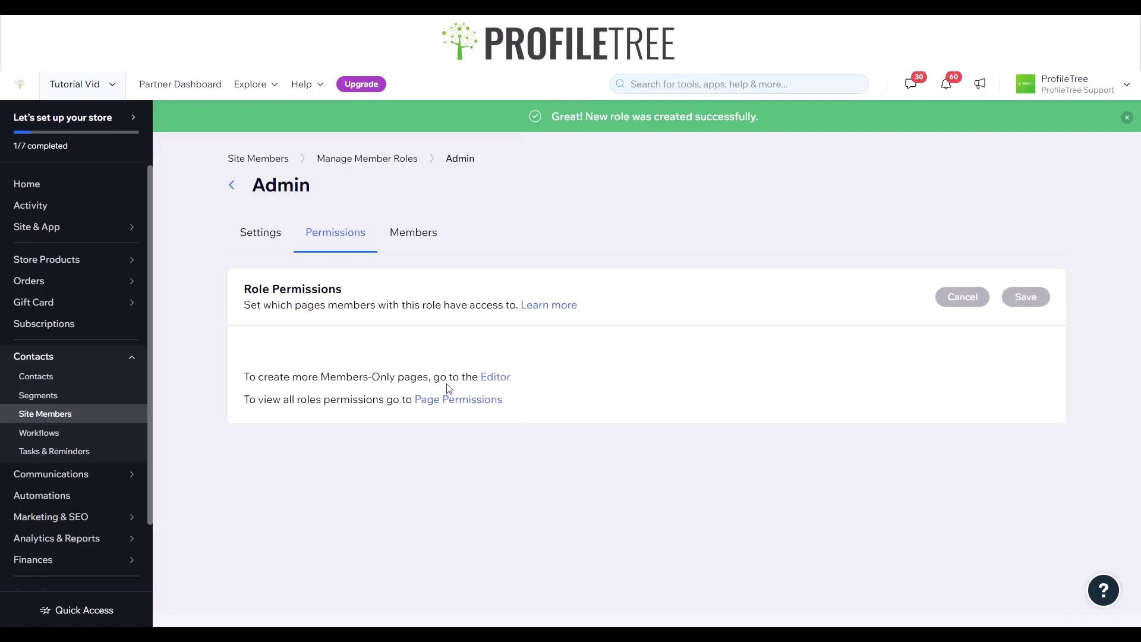
left_click(455, 401)
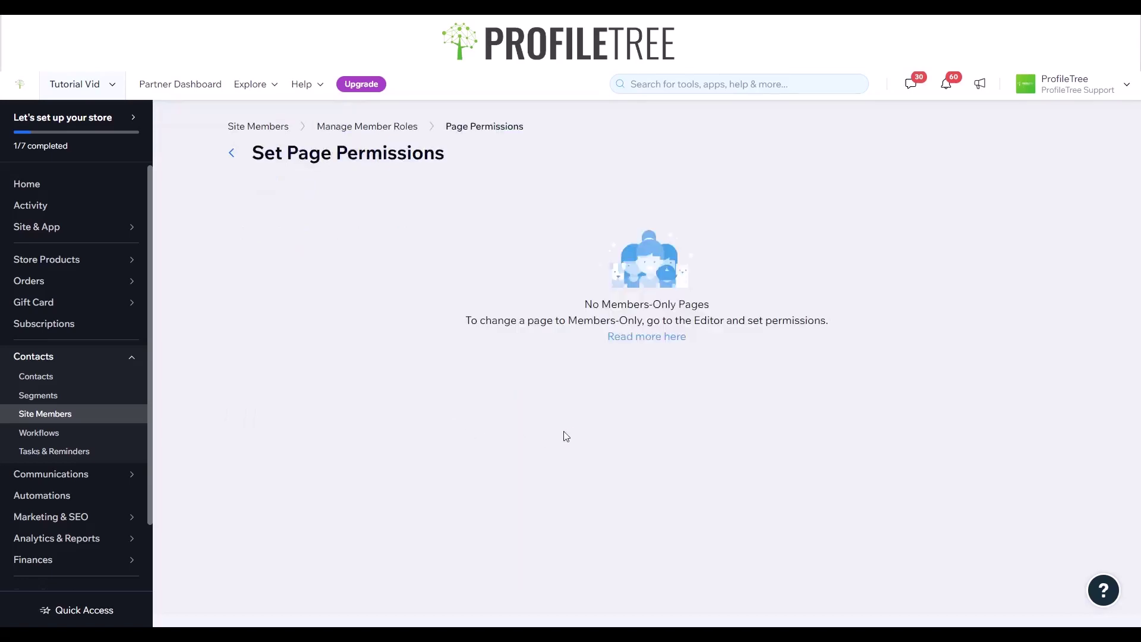
left_click(231, 153)
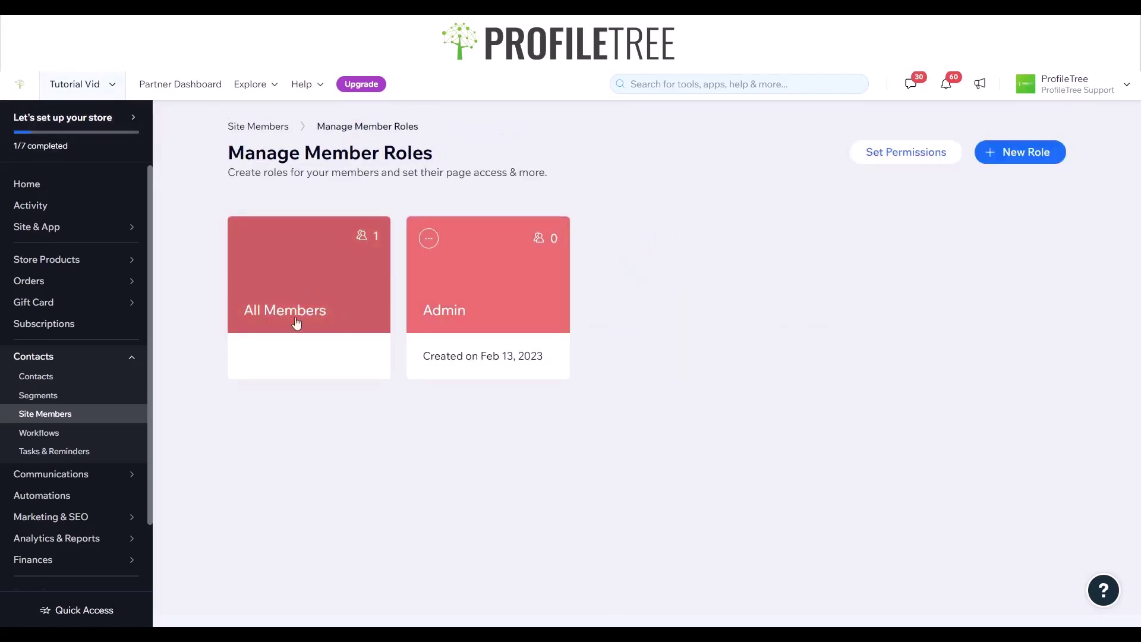
Step: Add the site's only member to the Admin role from its Members tab
left_click(501, 332)
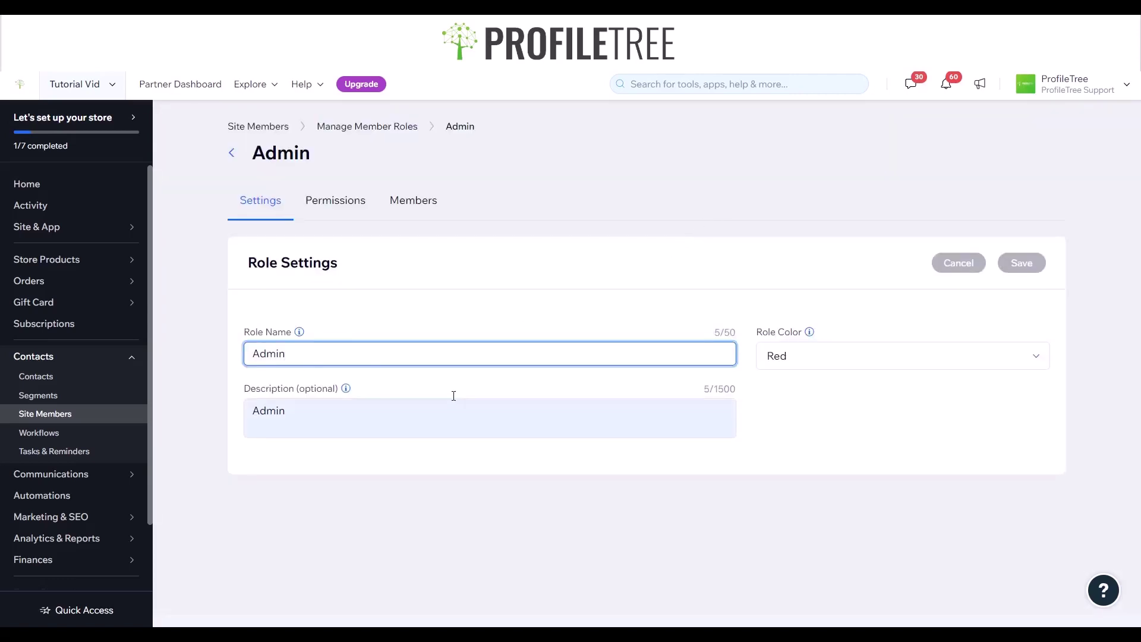
left_click(413, 200)
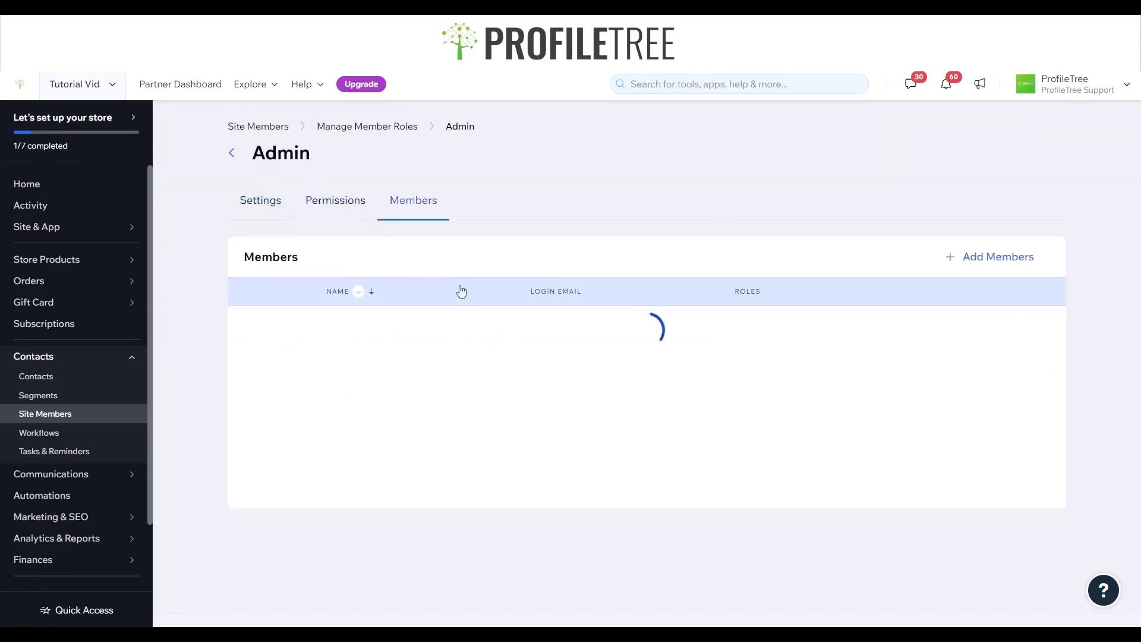
left_click(657, 409)
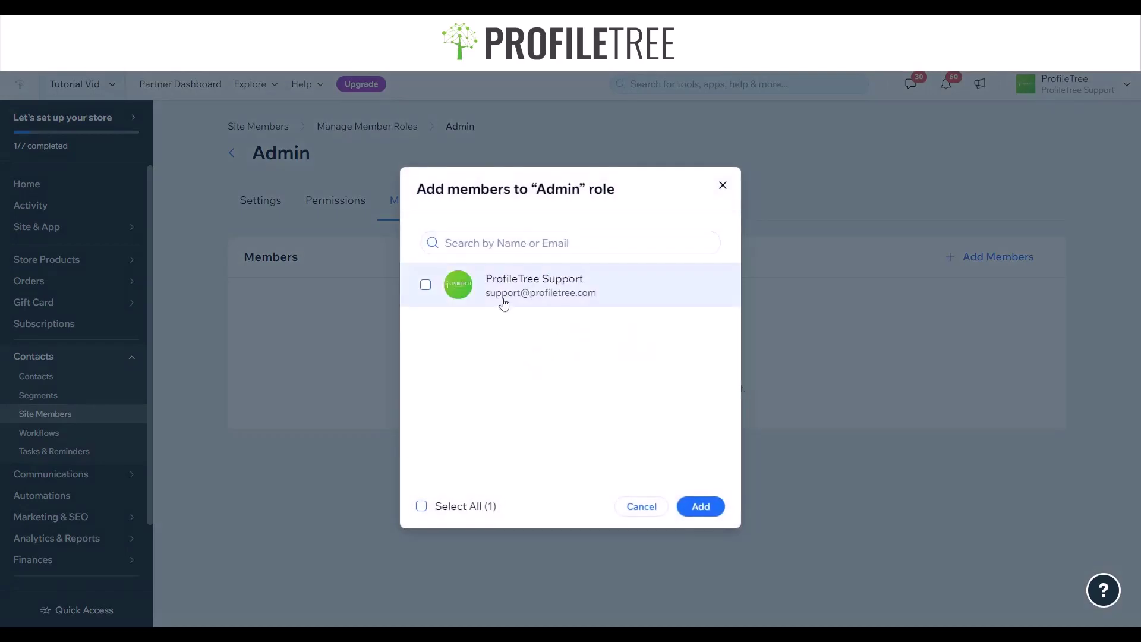
left_click(461, 290)
left_click(700, 506)
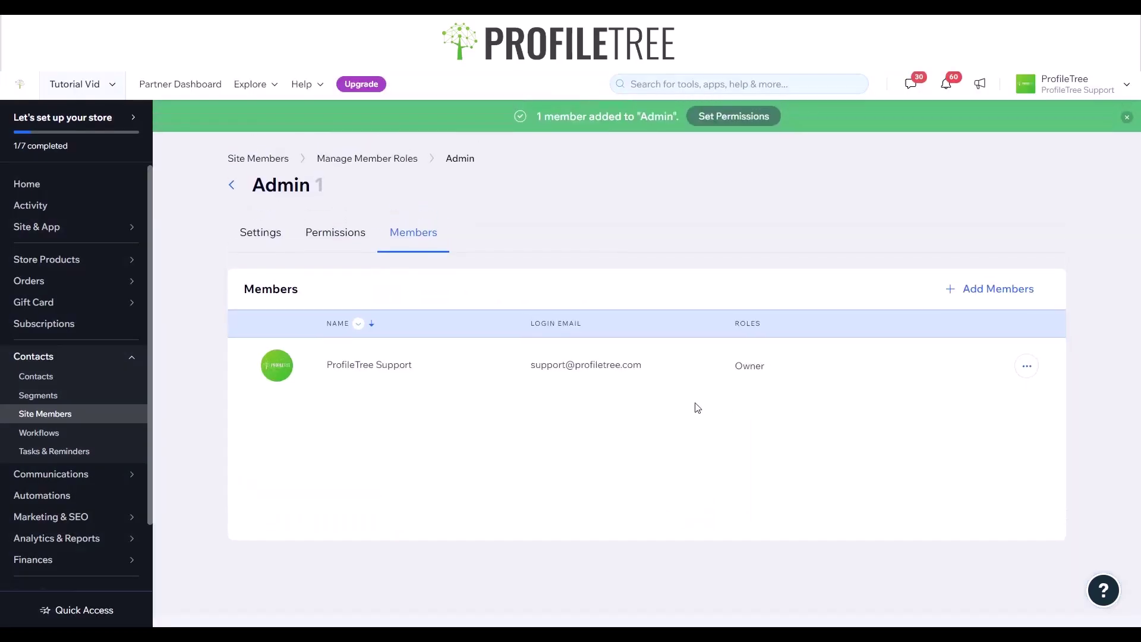
Step: Look over the Admin role's add-members search, permissions and settings, then return to Site Members
left_click(961, 294)
left_click(514, 236)
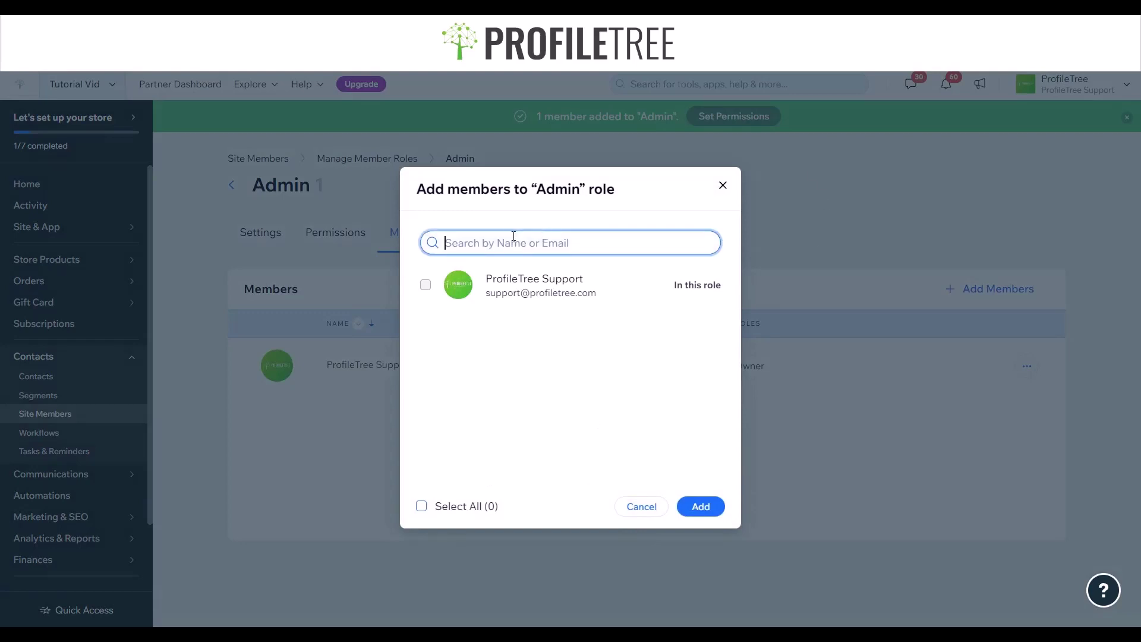
left_click(722, 184)
left_click(335, 232)
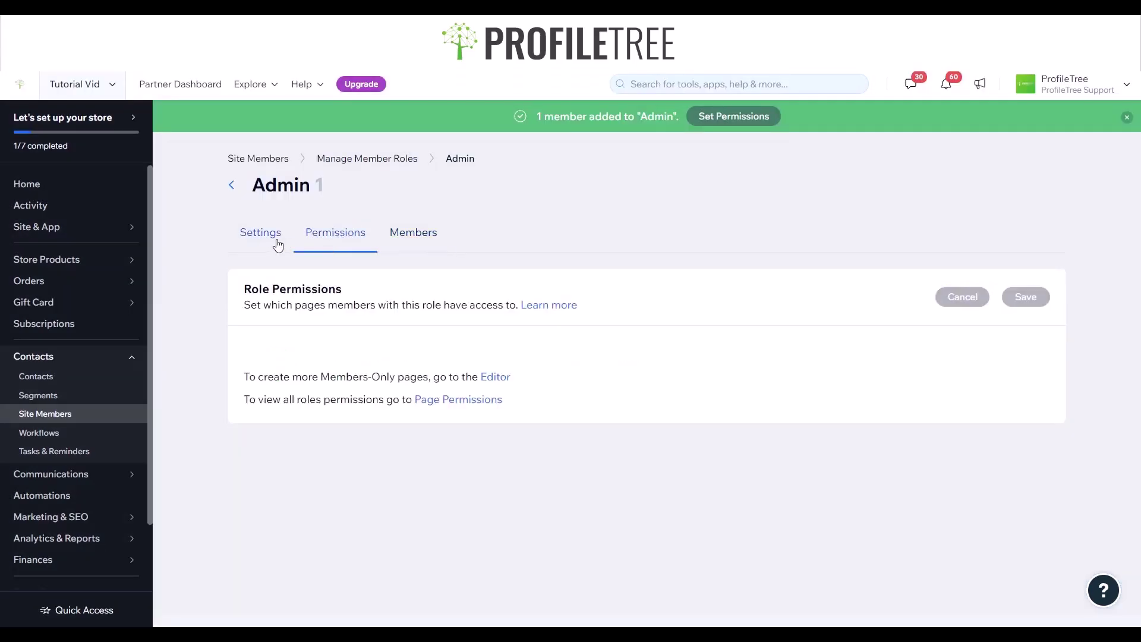
left_click(262, 232)
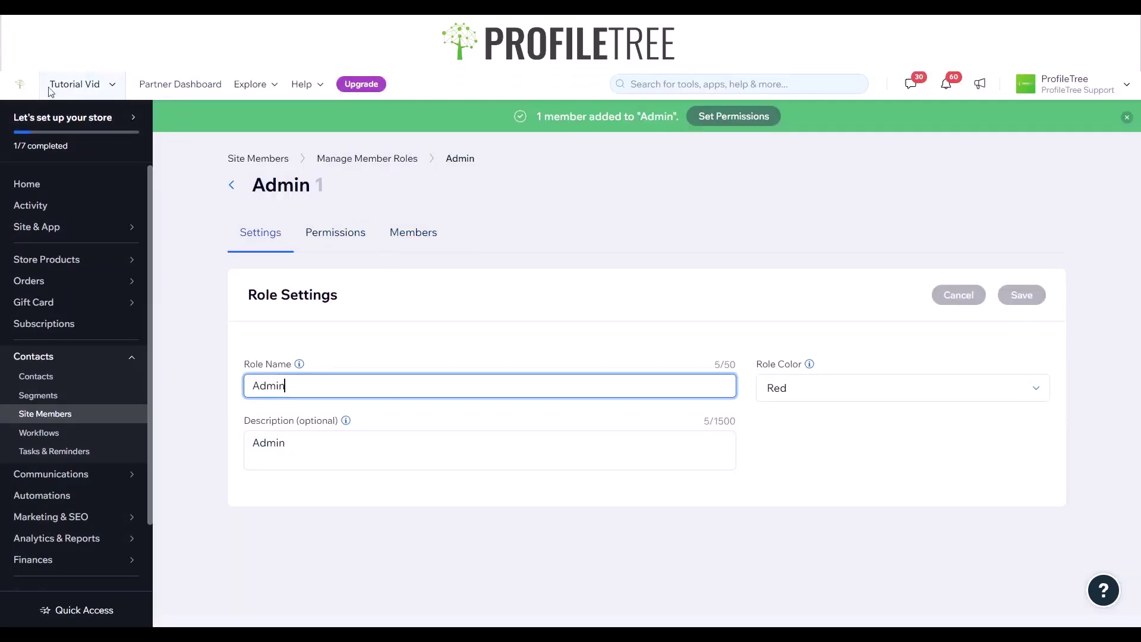
left_click(278, 159)
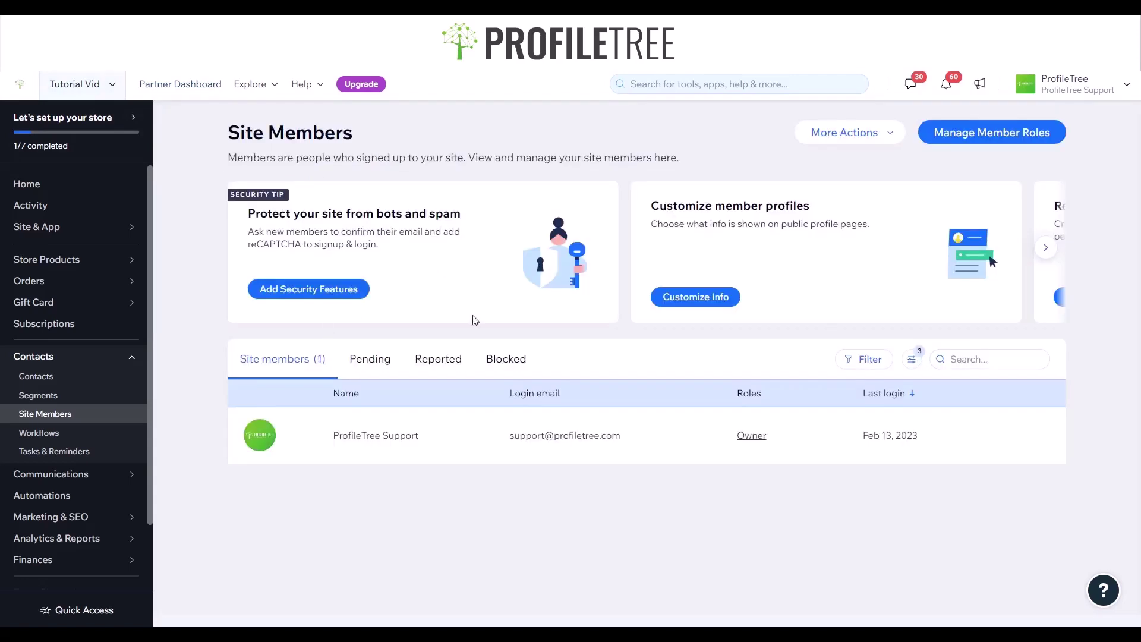
Step: Check member roles and page permissions, abandon a new role, then open Site Members' More Actions list
left_click(993, 134)
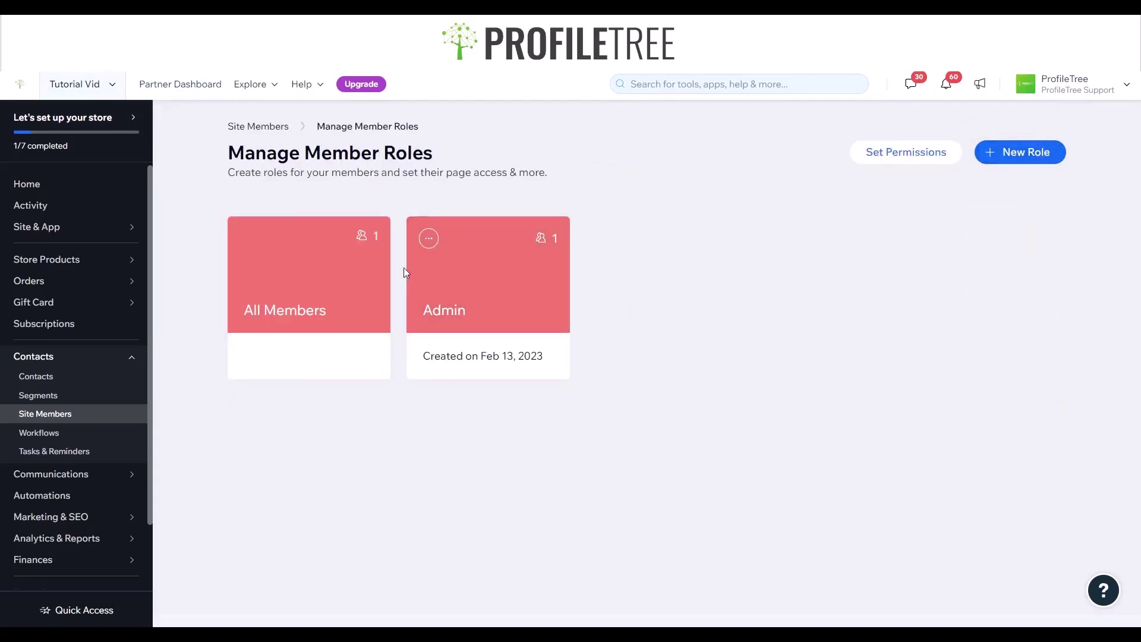
left_click(1014, 164)
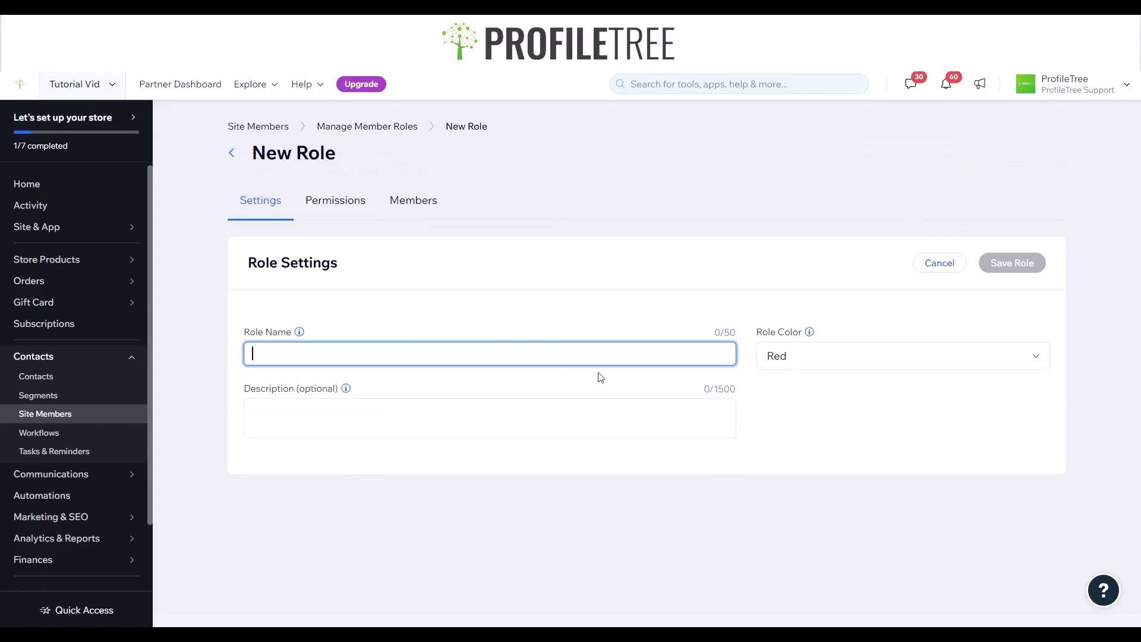
left_click(945, 263)
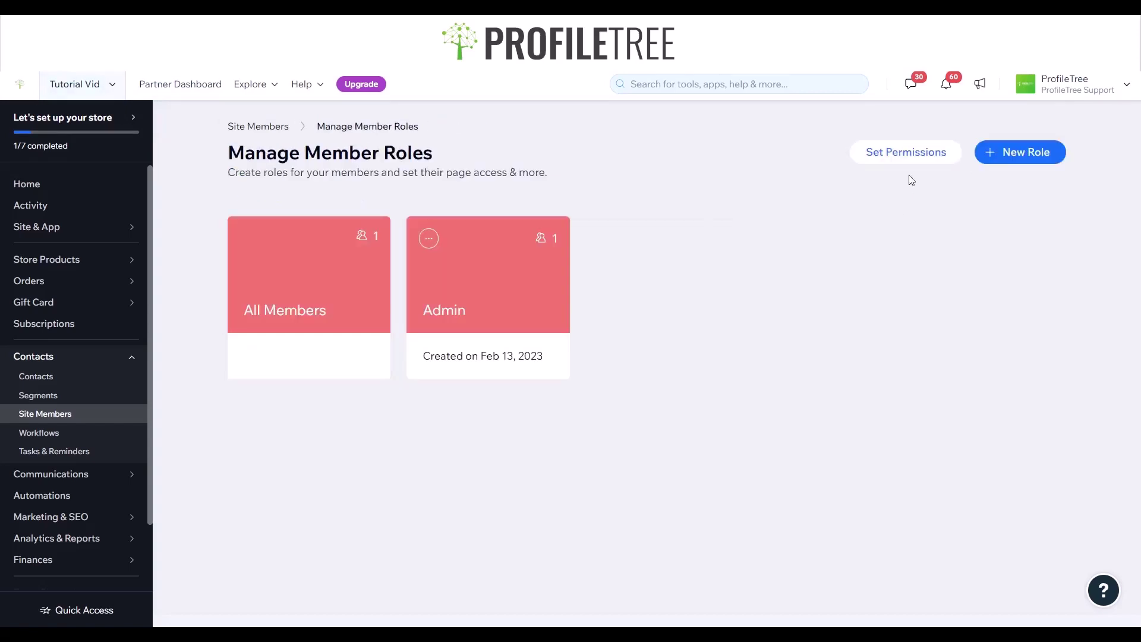
left_click(933, 153)
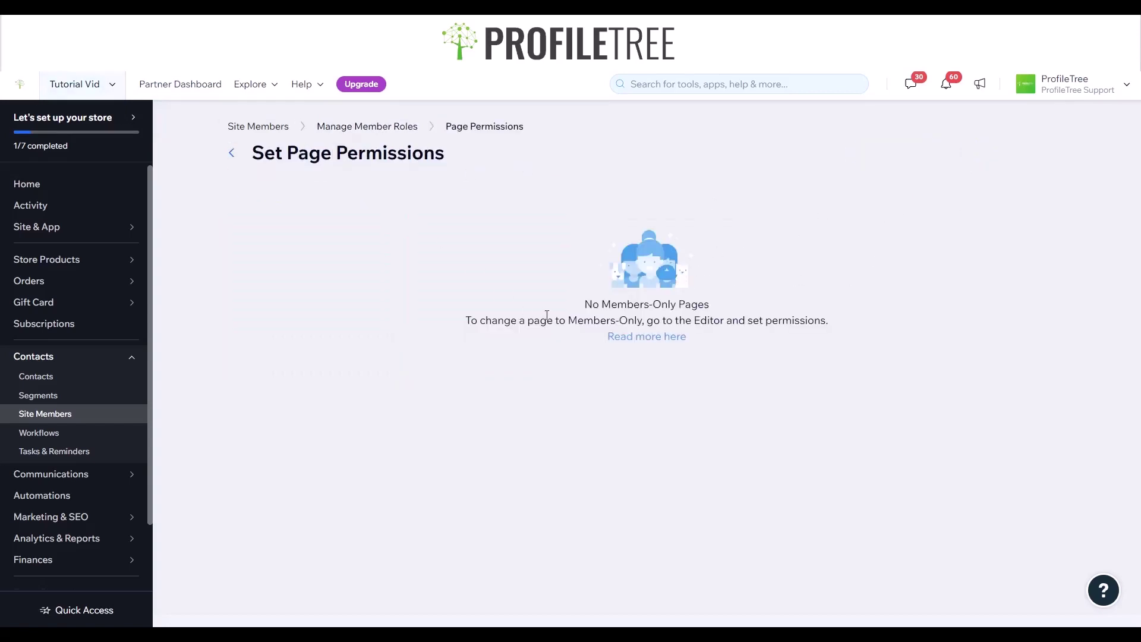
left_click(232, 153)
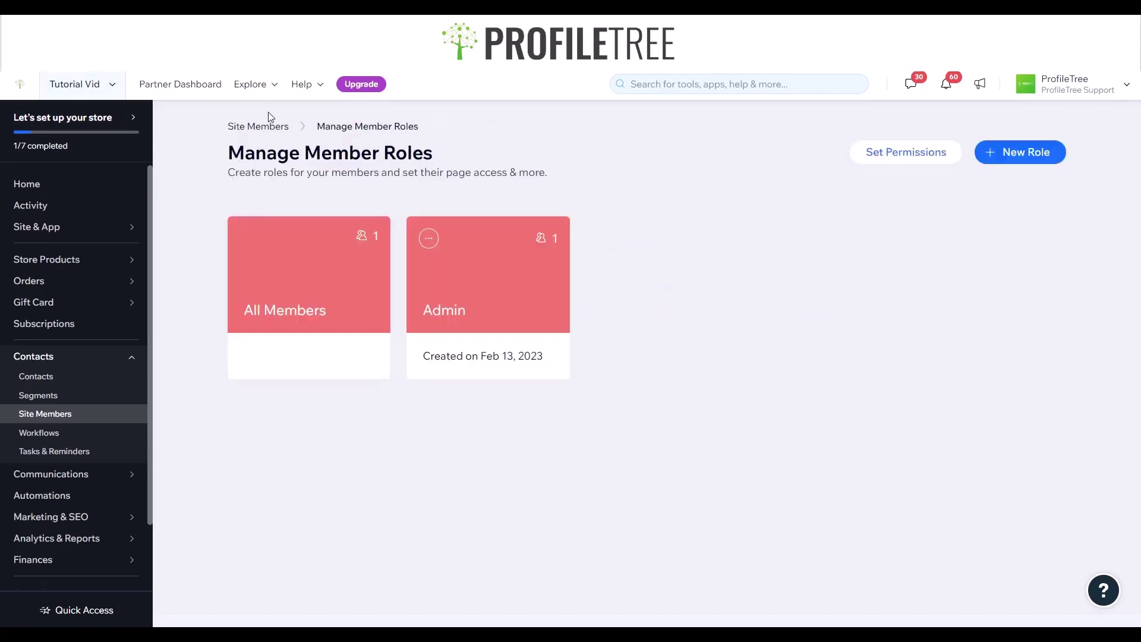
left_click(275, 127)
left_click(855, 132)
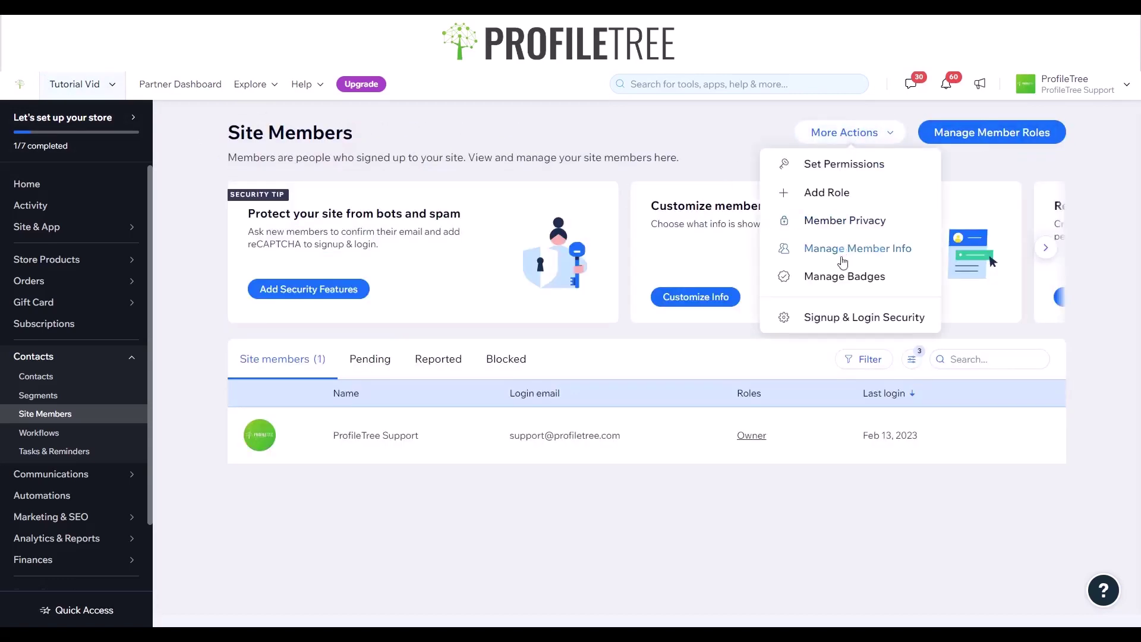
Step: Pick 'Only people I manually approve' in Signup & Login Security, cancel it, and return to Site Members
left_click(839, 321)
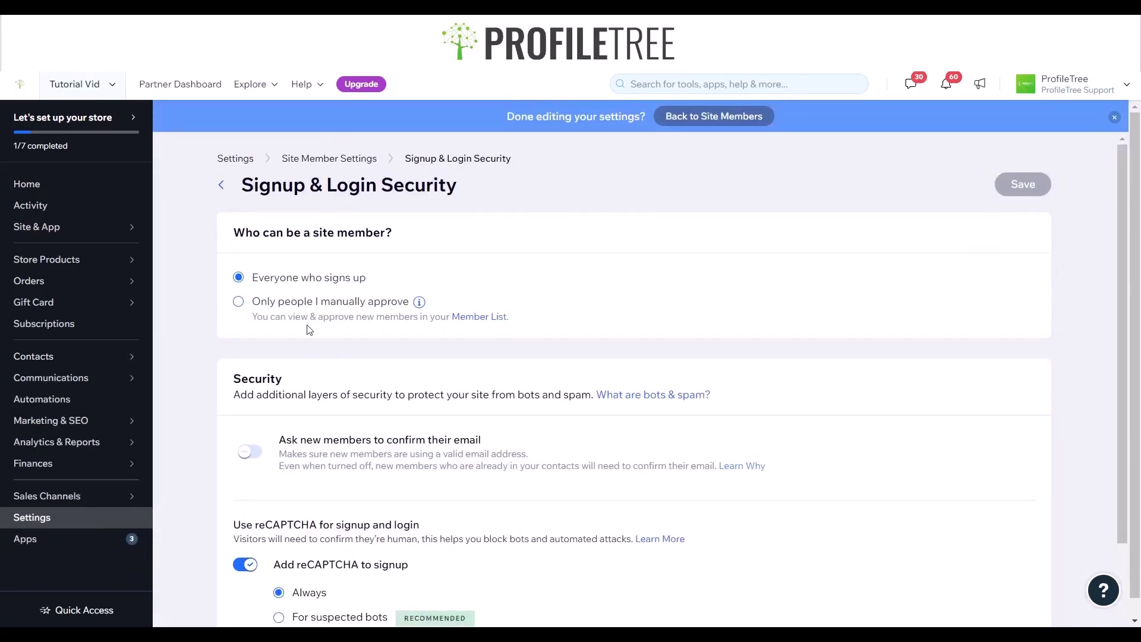
scroll(309, 330, "down", 1)
left_click(303, 229)
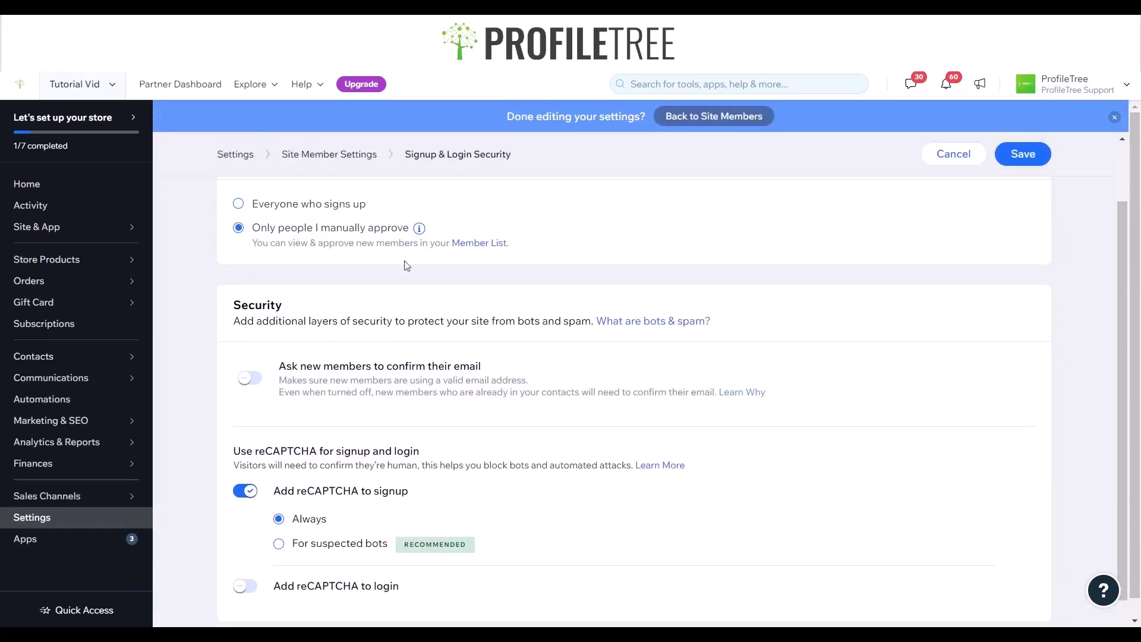
scroll(406, 266, "down", 1)
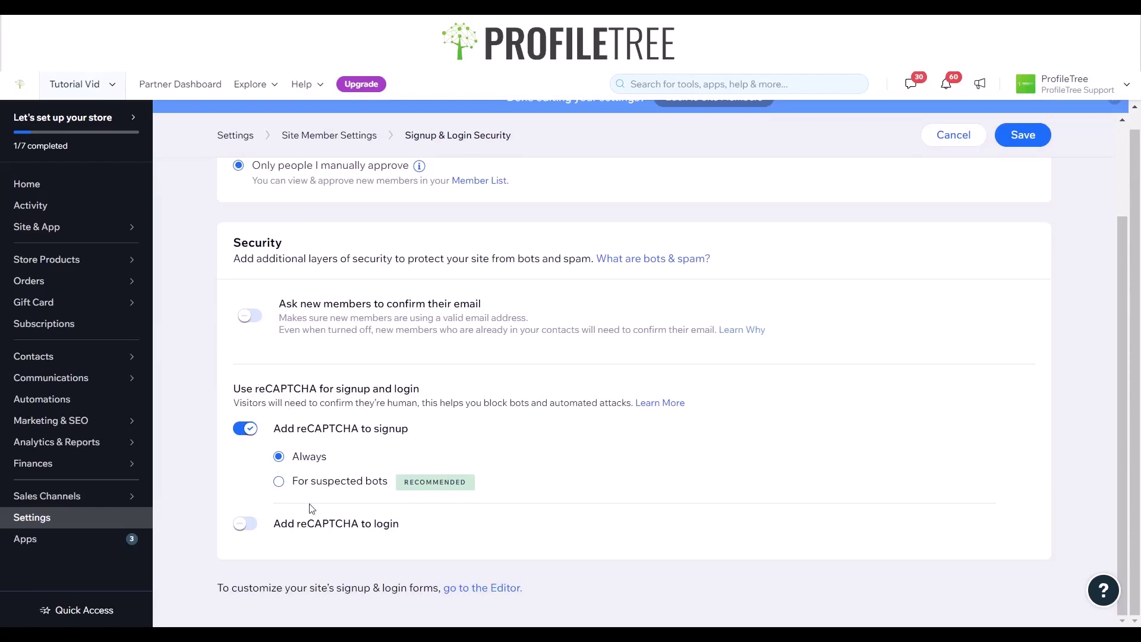
scroll(309, 508, "up", 2)
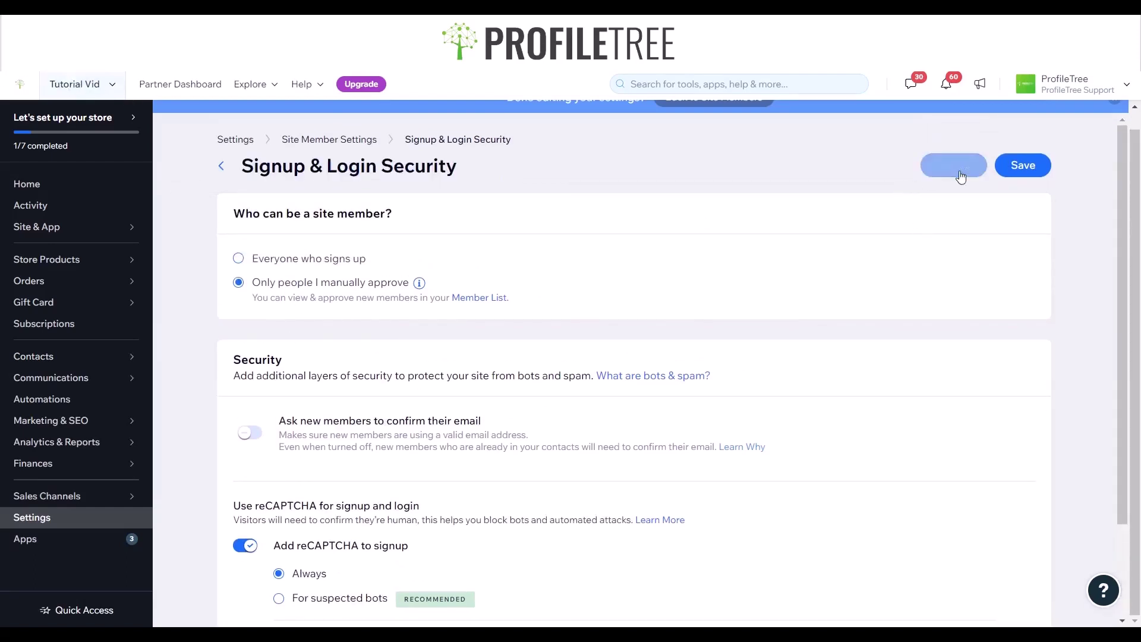
left_click(954, 166)
left_click(292, 139)
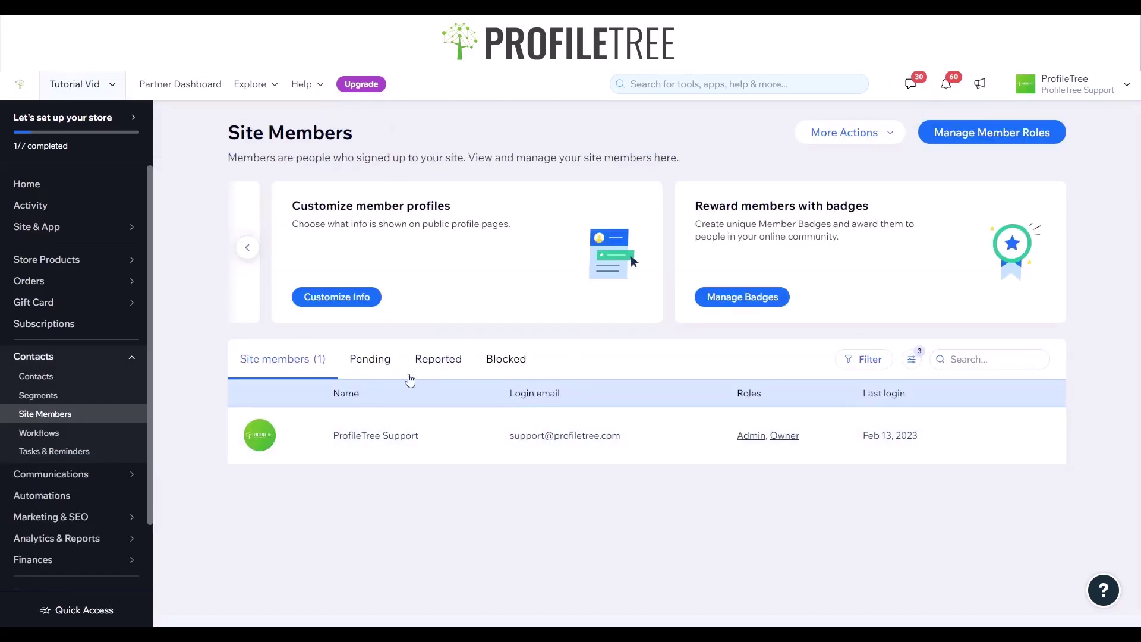
Step: Browse the Pending, Reported, Blocked and Site members tabs, then open Manage Badges from the carousel
left_click(378, 361)
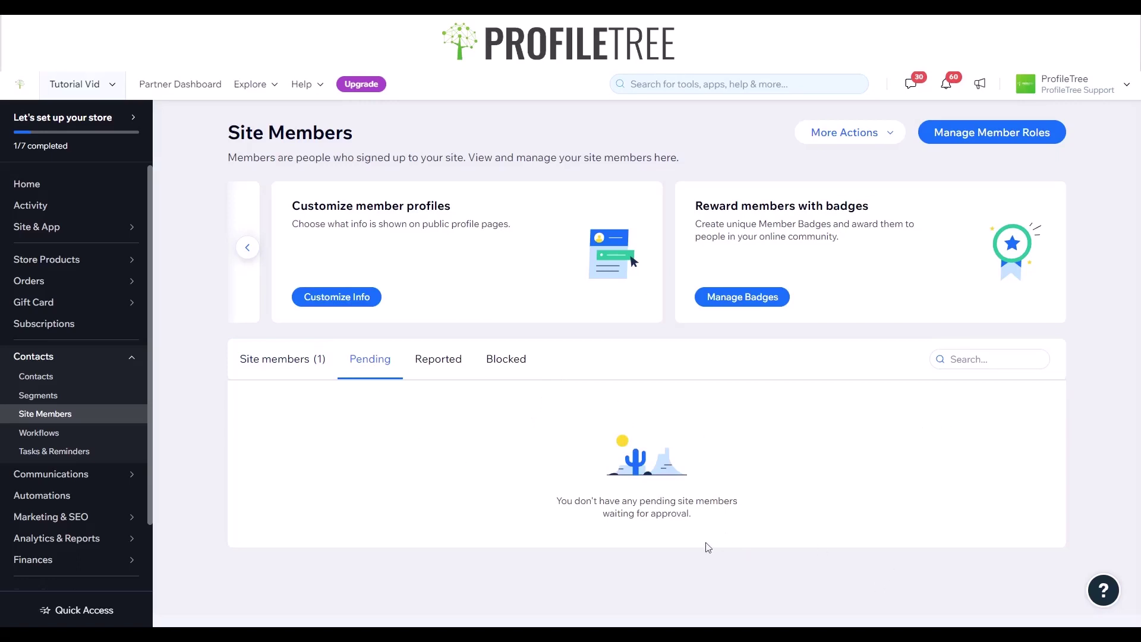
left_click(438, 361)
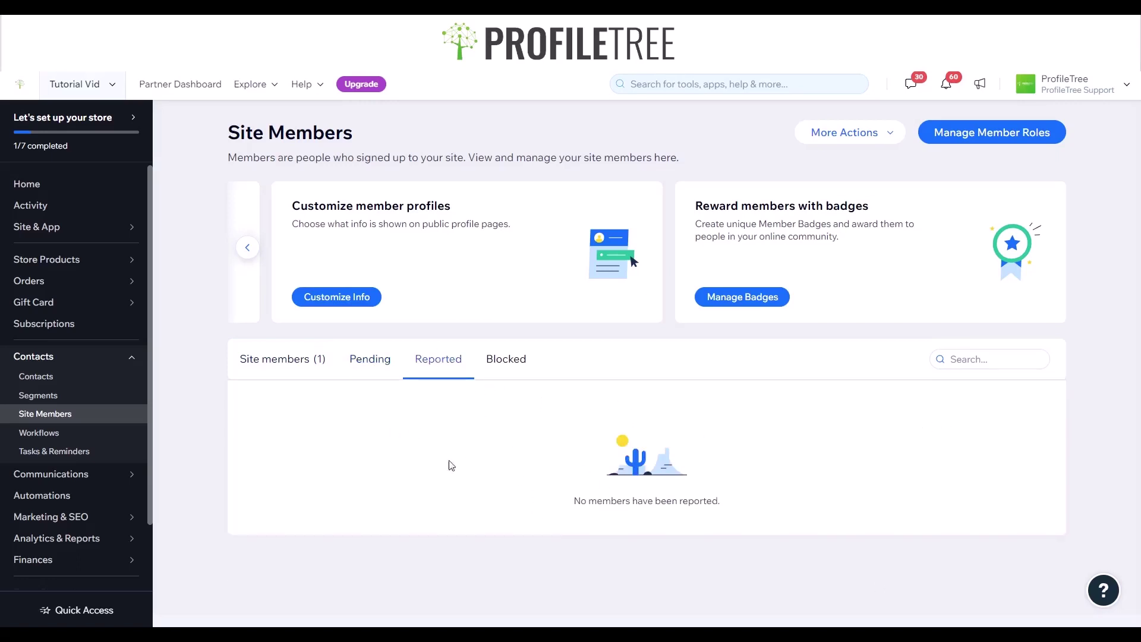
left_click(511, 371)
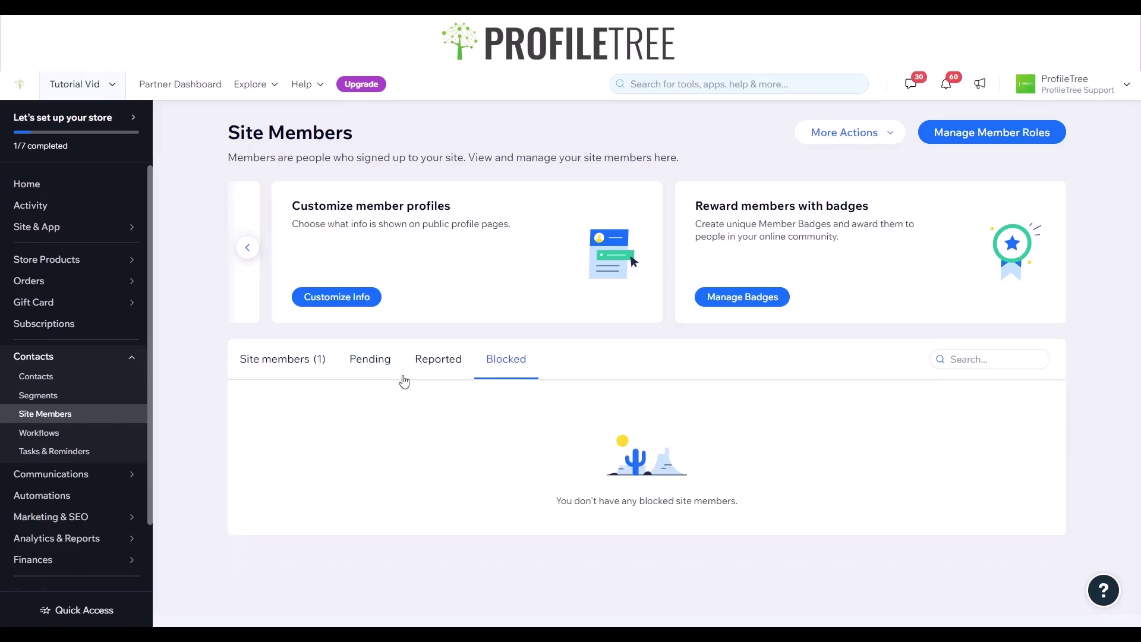
left_click(281, 361)
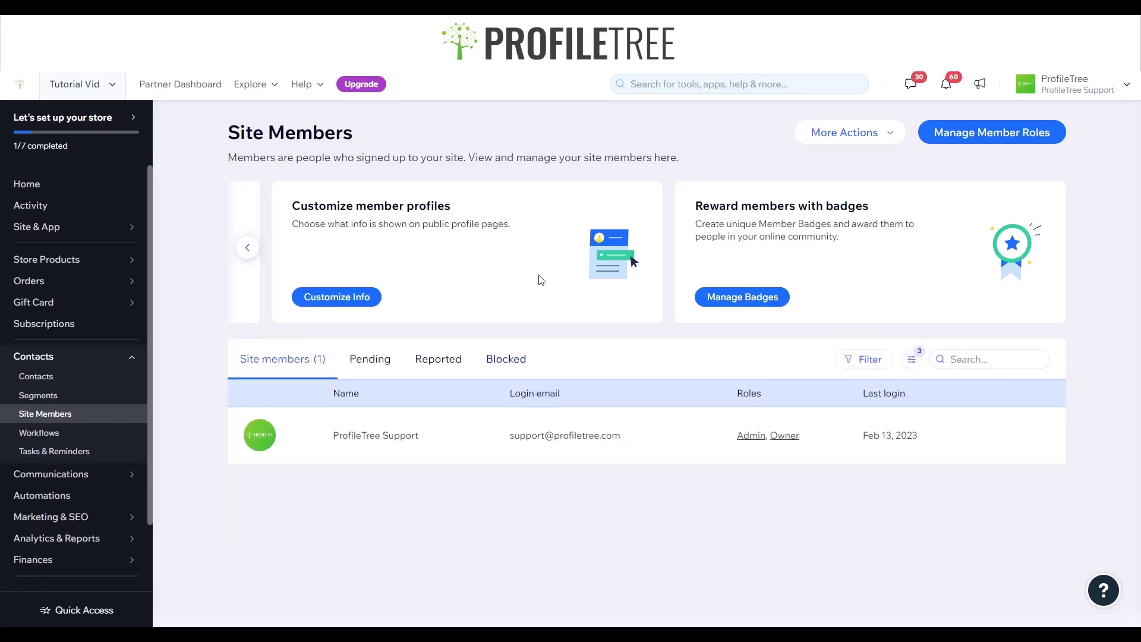
left_click(248, 248)
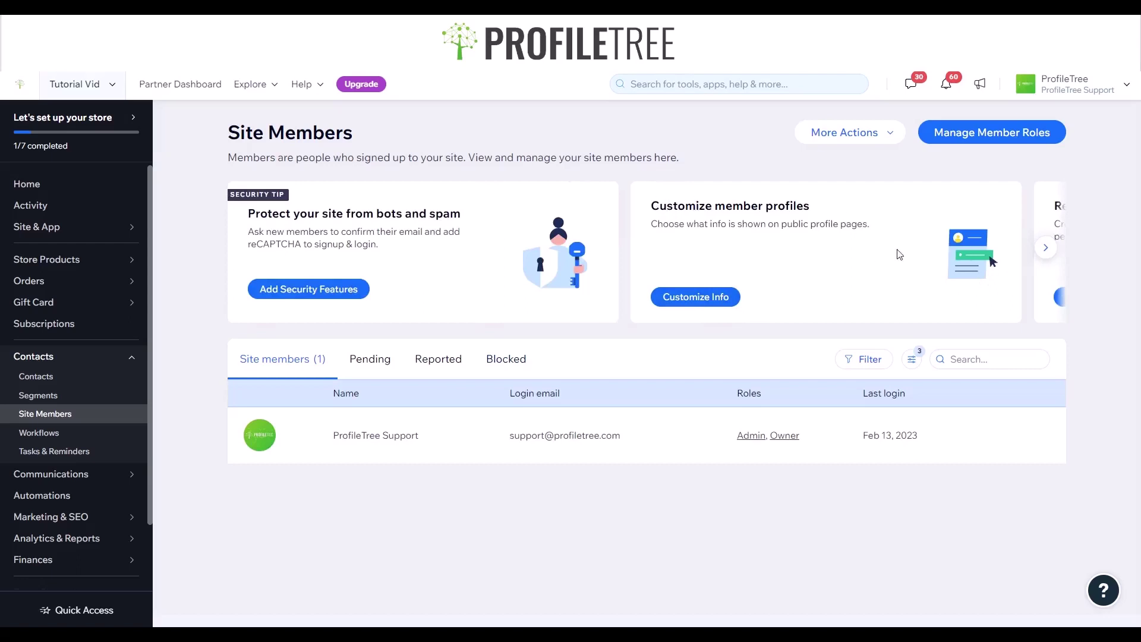
left_click(1046, 248)
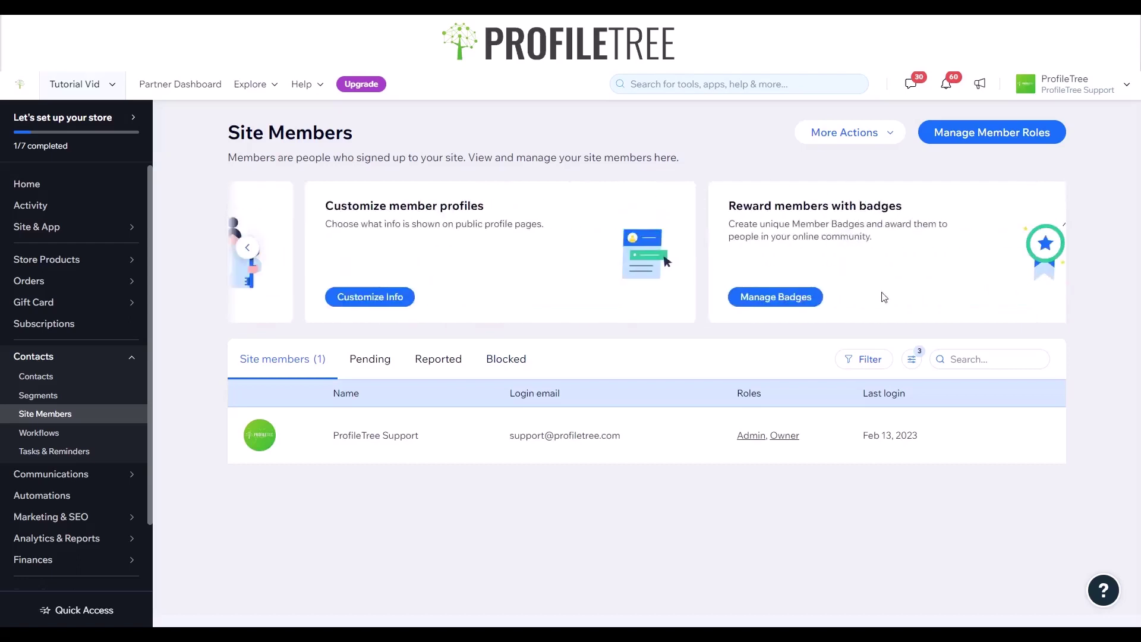
left_click(730, 307)
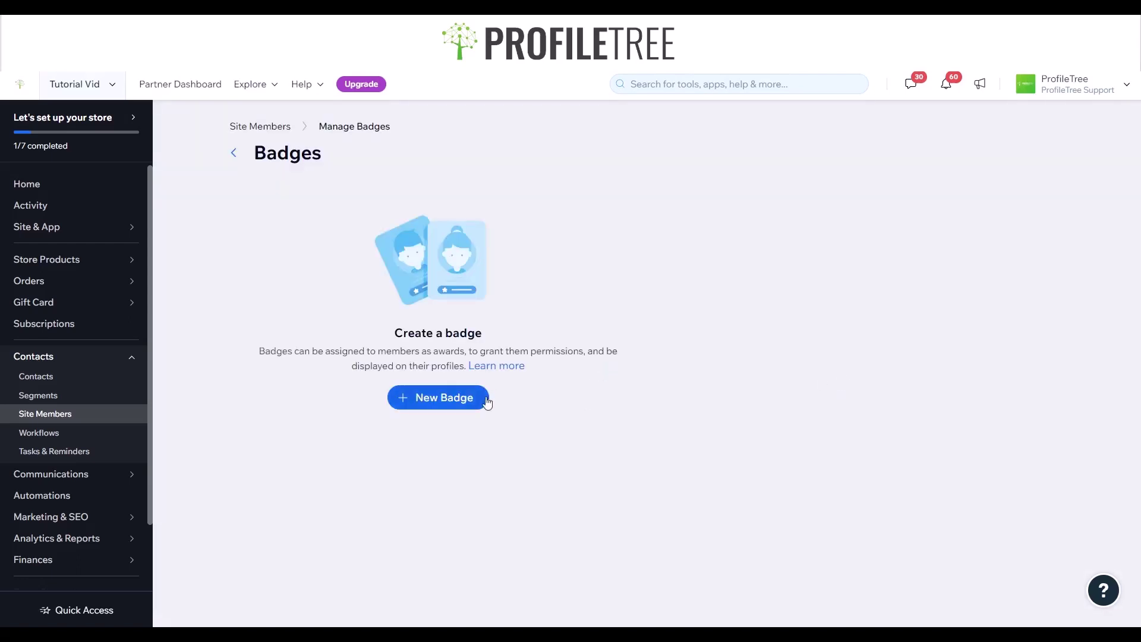
Step: Start a new badge, then close its form without saving
left_click(486, 402)
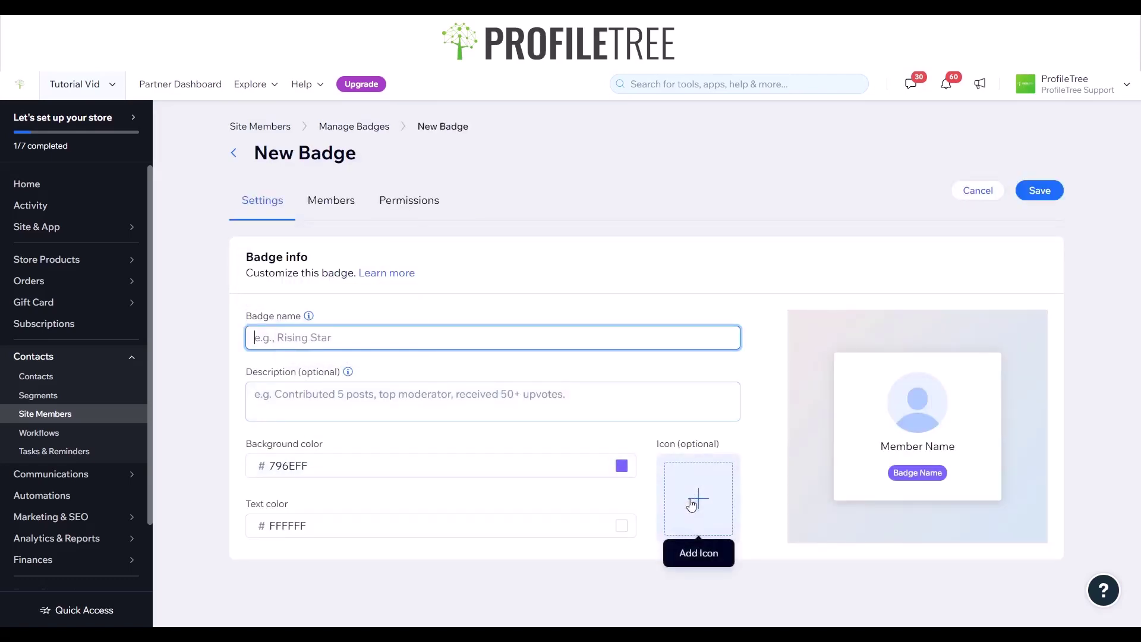
left_click(234, 153)
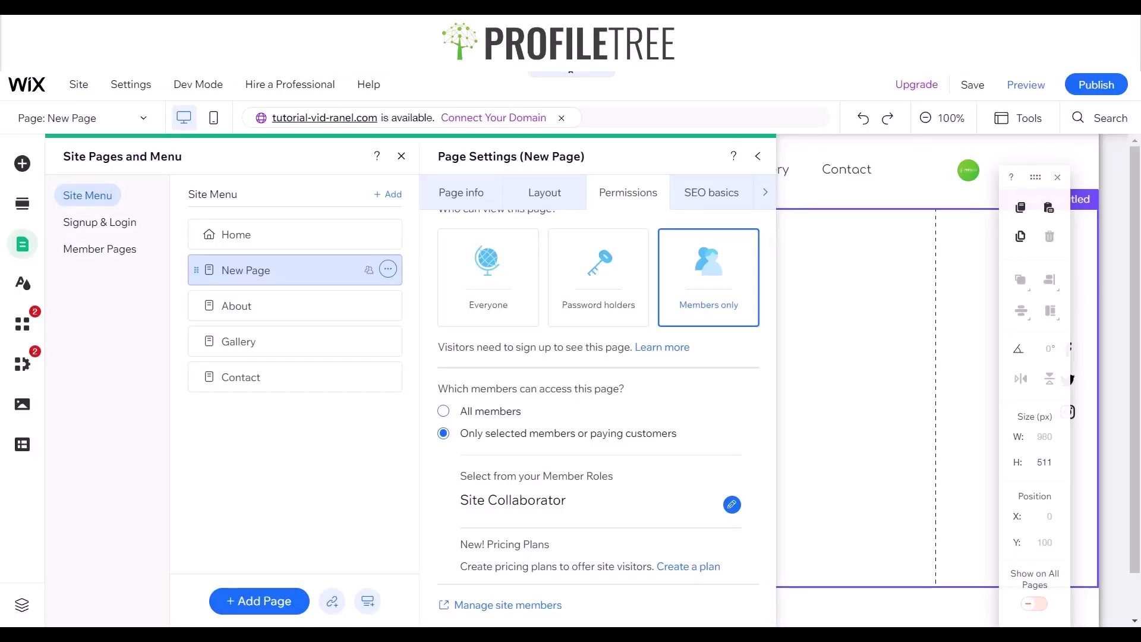